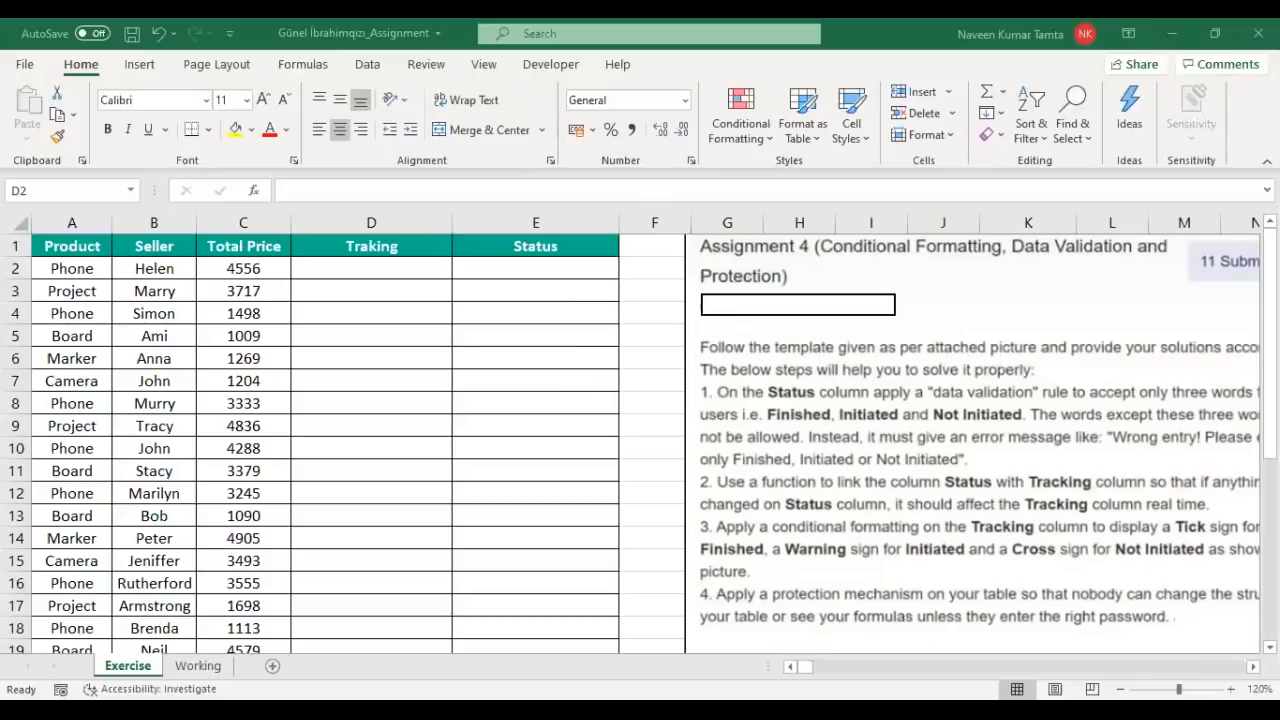
# Step: Select the empty Status cells E2:E19 and switch to the Data ribbon
pyautogui.hscroll(2, 818, 510)
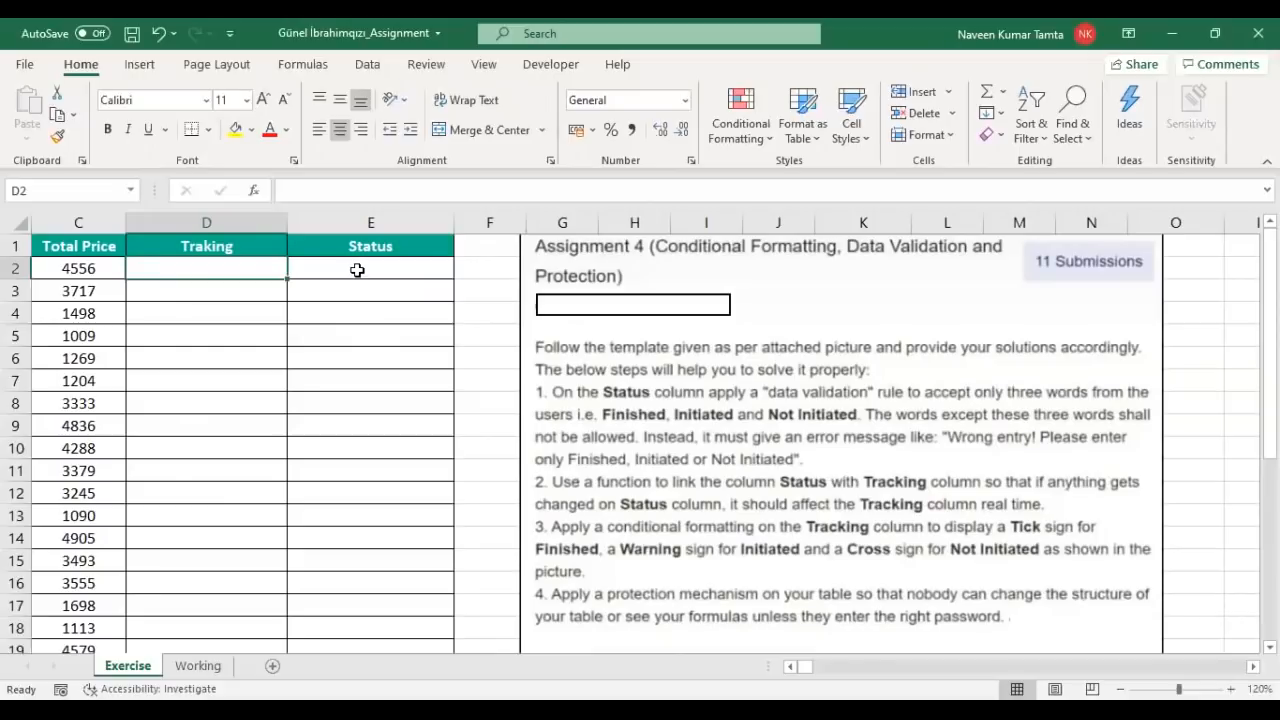
pyautogui.click(357, 270)
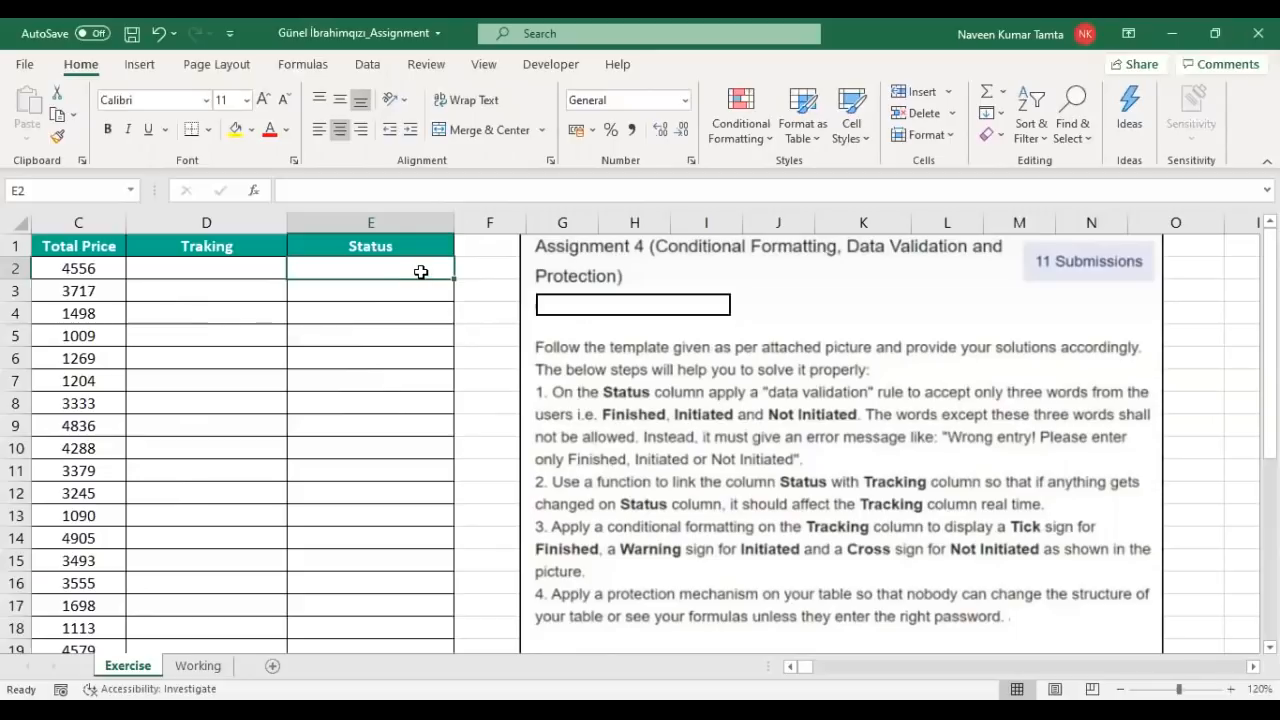
pyautogui.hotkey('shift', 'Down')
pyautogui.hotkey('shift', 'Down')
pyautogui.hotkey('shift', 'Down')
pyautogui.hotkey('shift', 'Down')
pyautogui.hotkey('shift', 'Down')
pyautogui.hotkey('shift', 'Down')
pyautogui.hotkey('shift', 'Down')
pyautogui.hotkey('shift', 'Down')
pyautogui.hotkey('shift', 'Down')
pyautogui.hotkey('shift', 'Down')
pyautogui.hotkey('shift', 'Down')
pyautogui.hotkey('shift', 'Down')
pyautogui.hotkey('shift', 'Down')
pyautogui.hotkey('shift', 'Down')
pyautogui.hotkey('shift', 'Down')
pyautogui.hotkey('shift', 'Down')
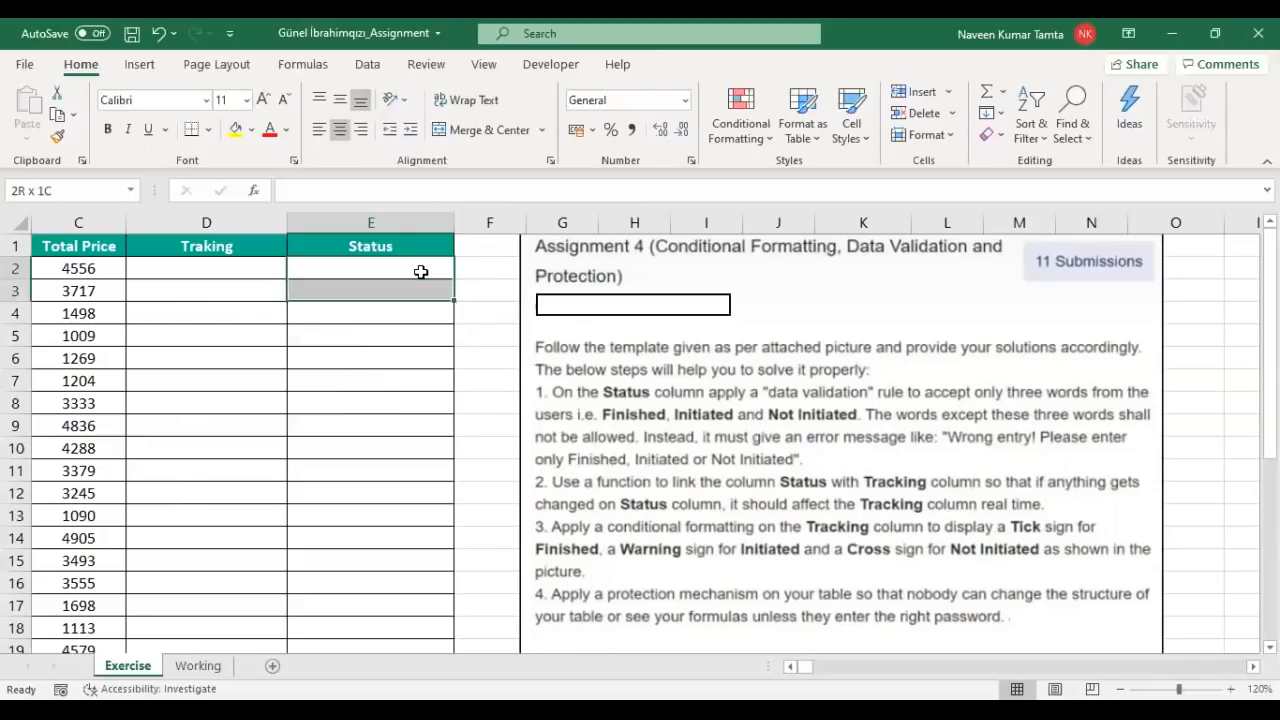
pyautogui.hotkey('shift', 'Down')
pyautogui.scroll(-2, 1049, 366)
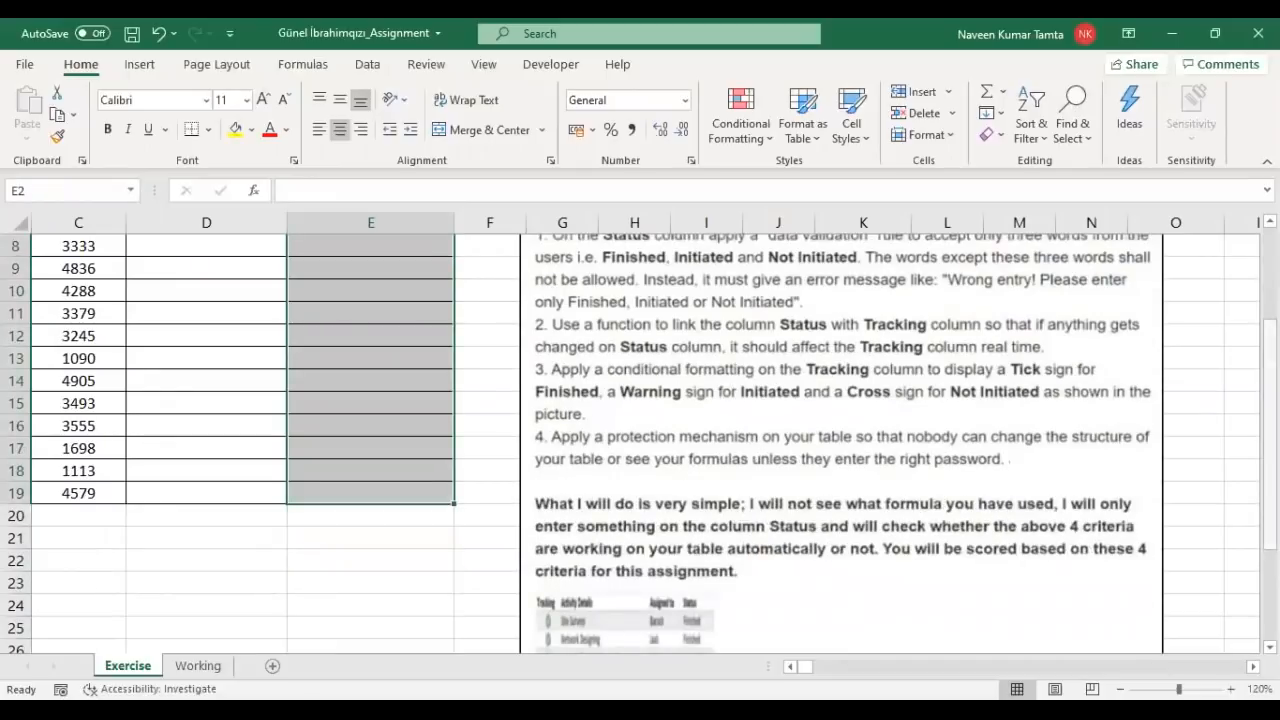
pyautogui.scroll(2, 1268, 400)
pyautogui.click(366, 64)
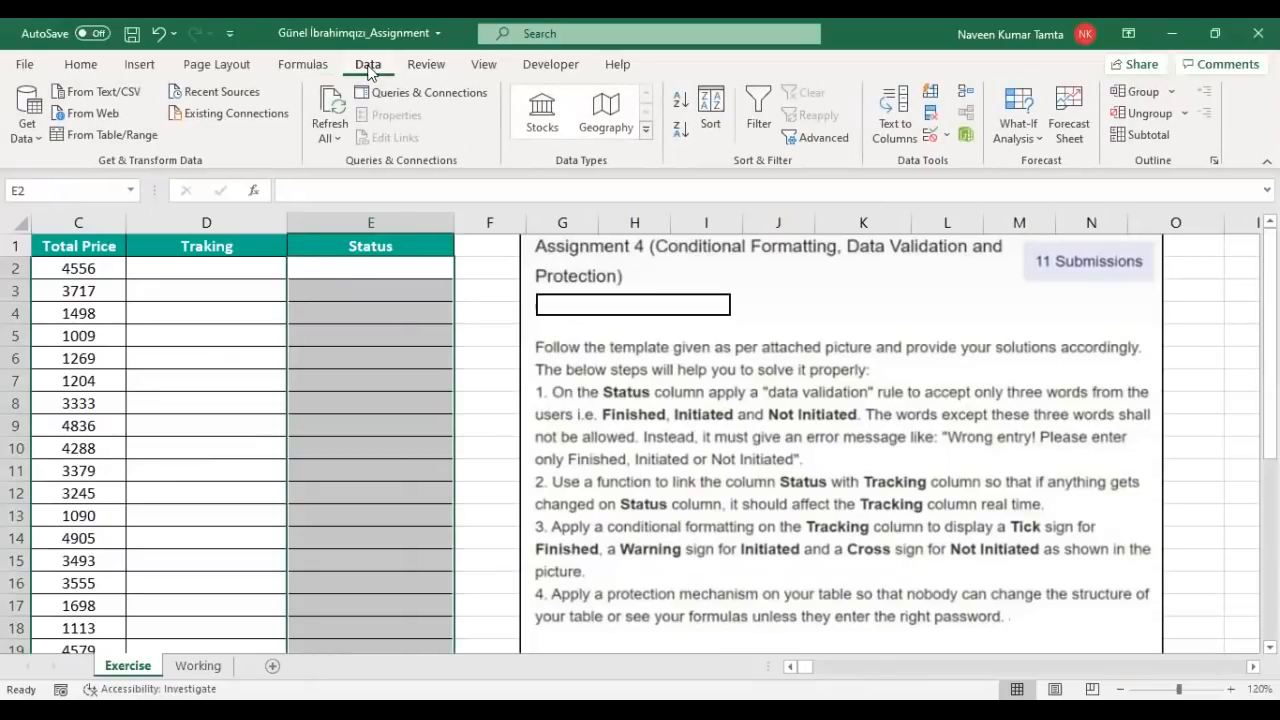
# Step: Limit E2:E19 to a List with source 'Finished, Initiated, Not Initiated'
pyautogui.click(947, 137)
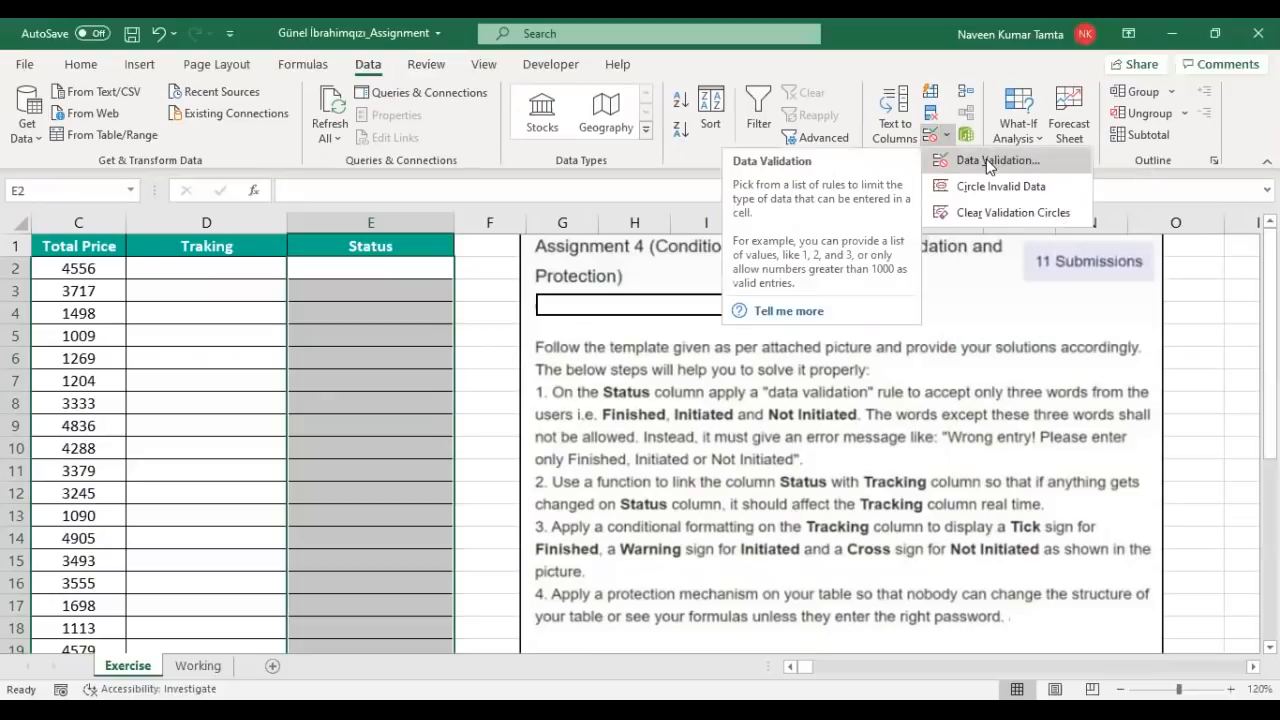
pyautogui.click(988, 162)
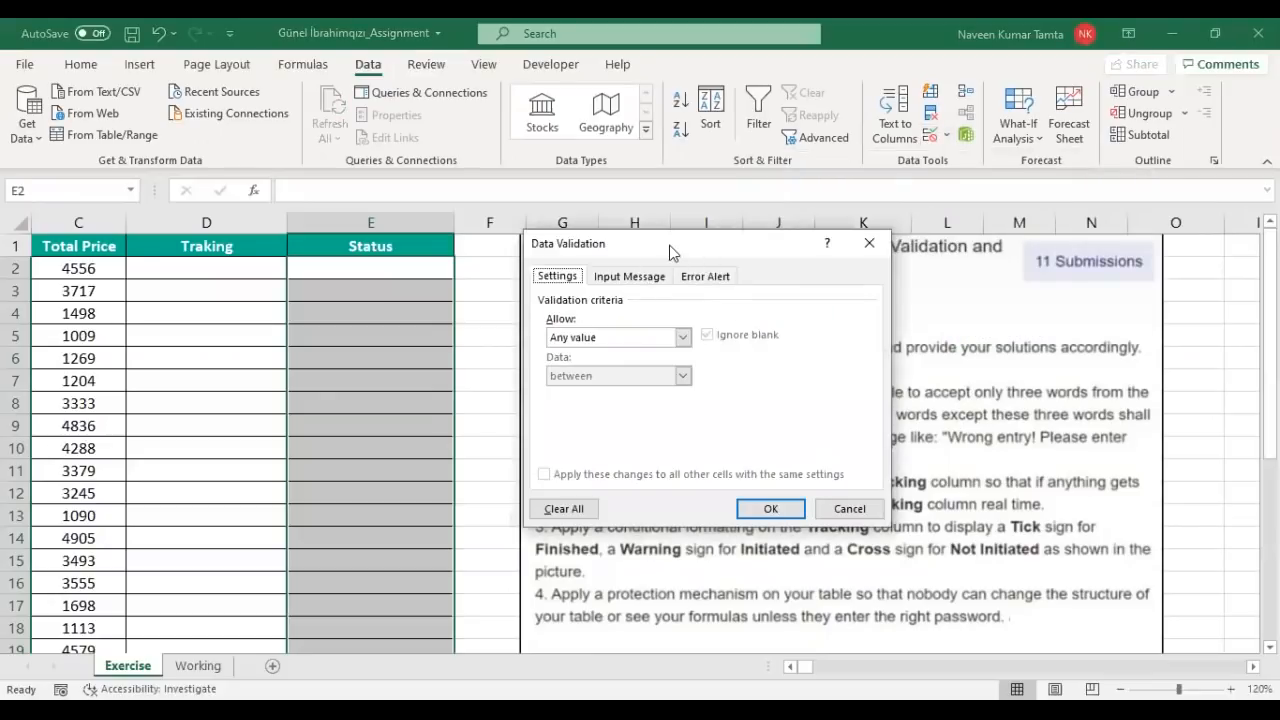
pyautogui.click(605, 340)
pyautogui.click(584, 390)
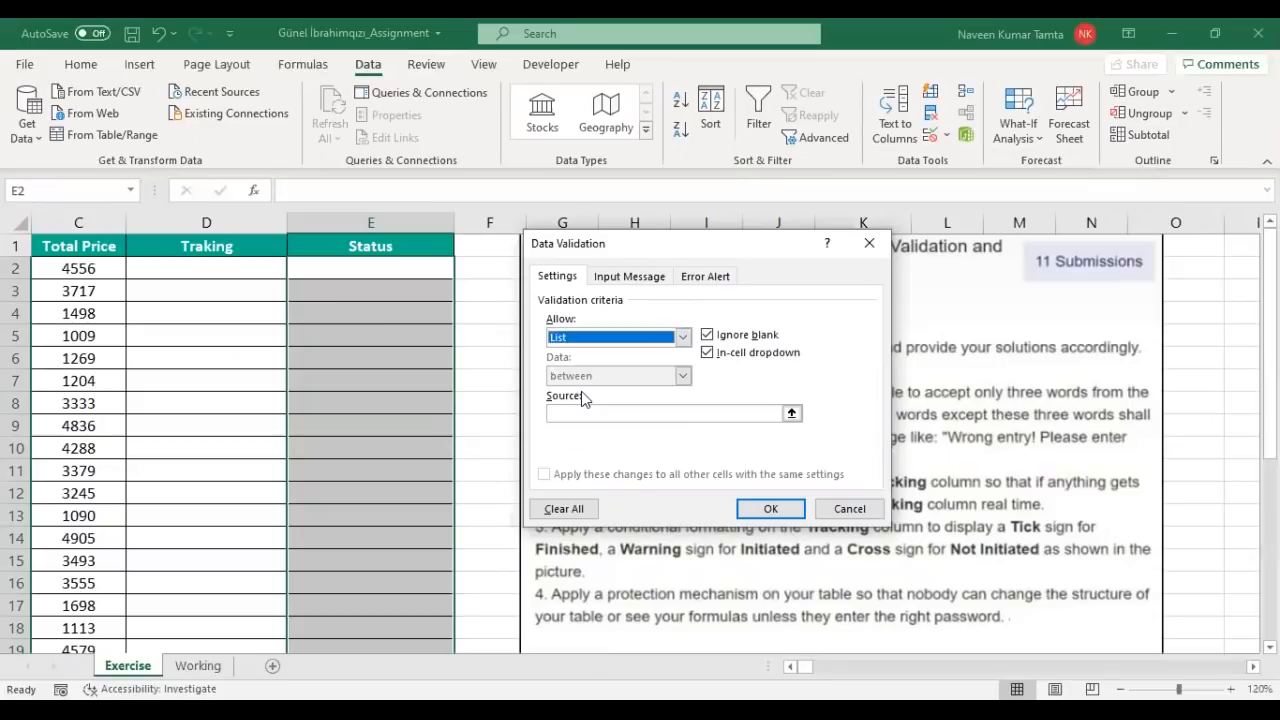
pyautogui.click(580, 410)
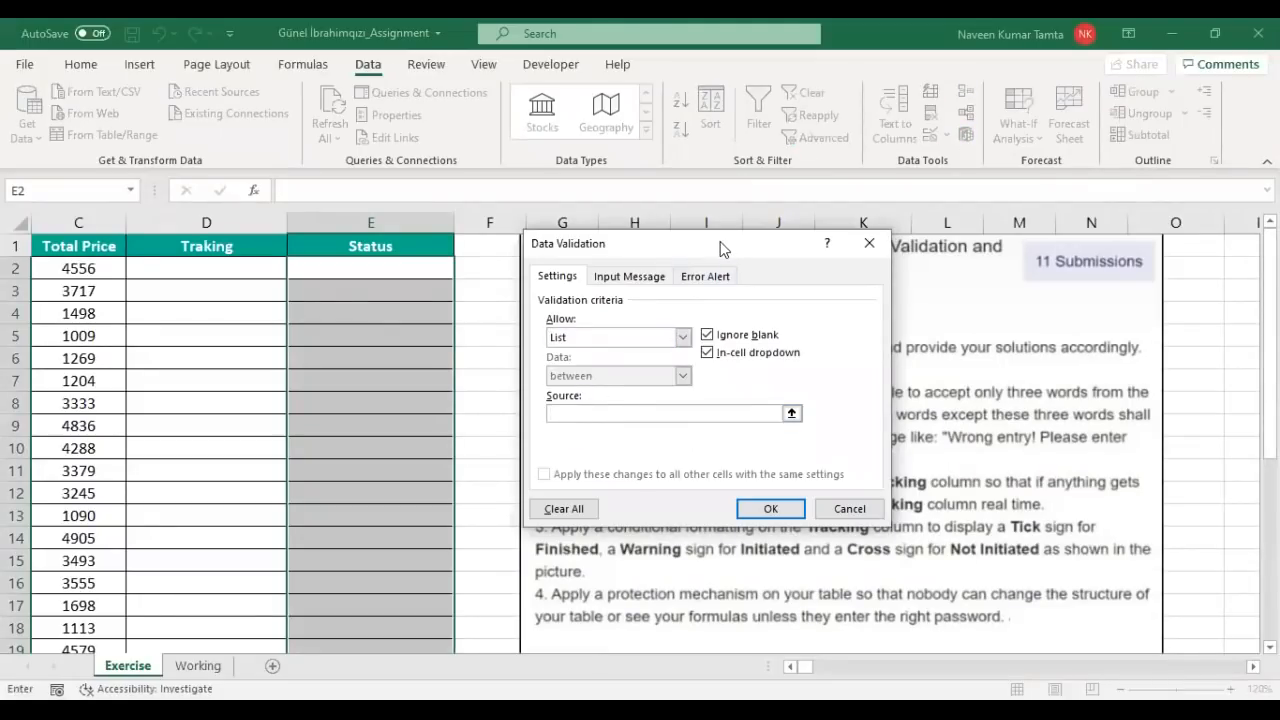
pyautogui.moveTo(720, 243); pyautogui.dragTo(399, 118)
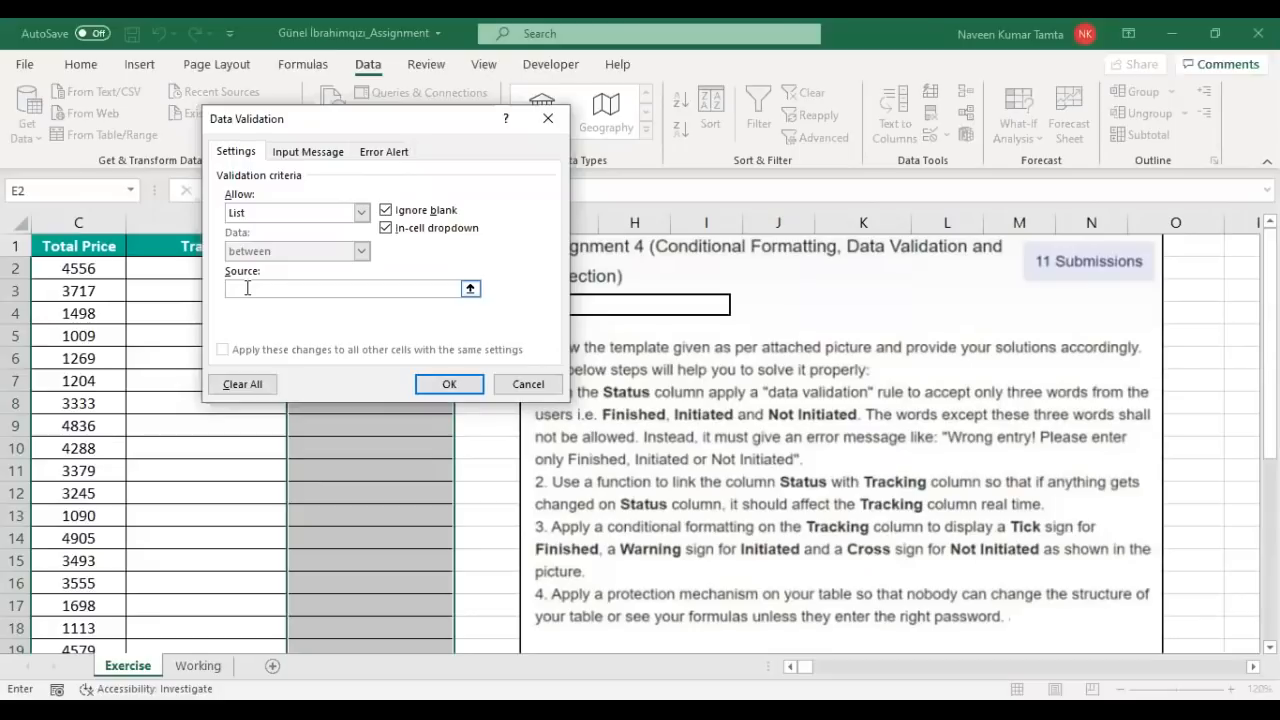
pyautogui.write('Finished, Initiated')
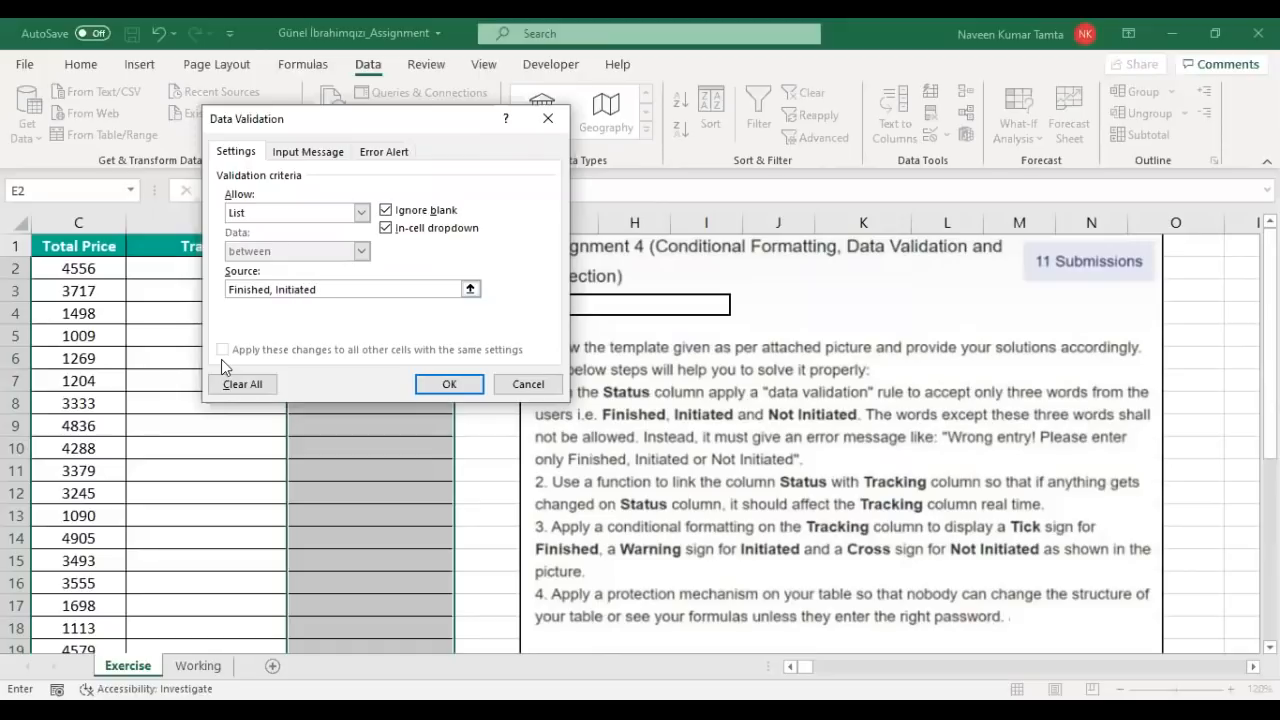
pyautogui.write(', Not Initiated')
# Step: Add the error alert 'Wrong Entry!! Please Enter only Finished' and apply the validation rule
pyautogui.click(385, 155)
pyautogui.click(414, 287)
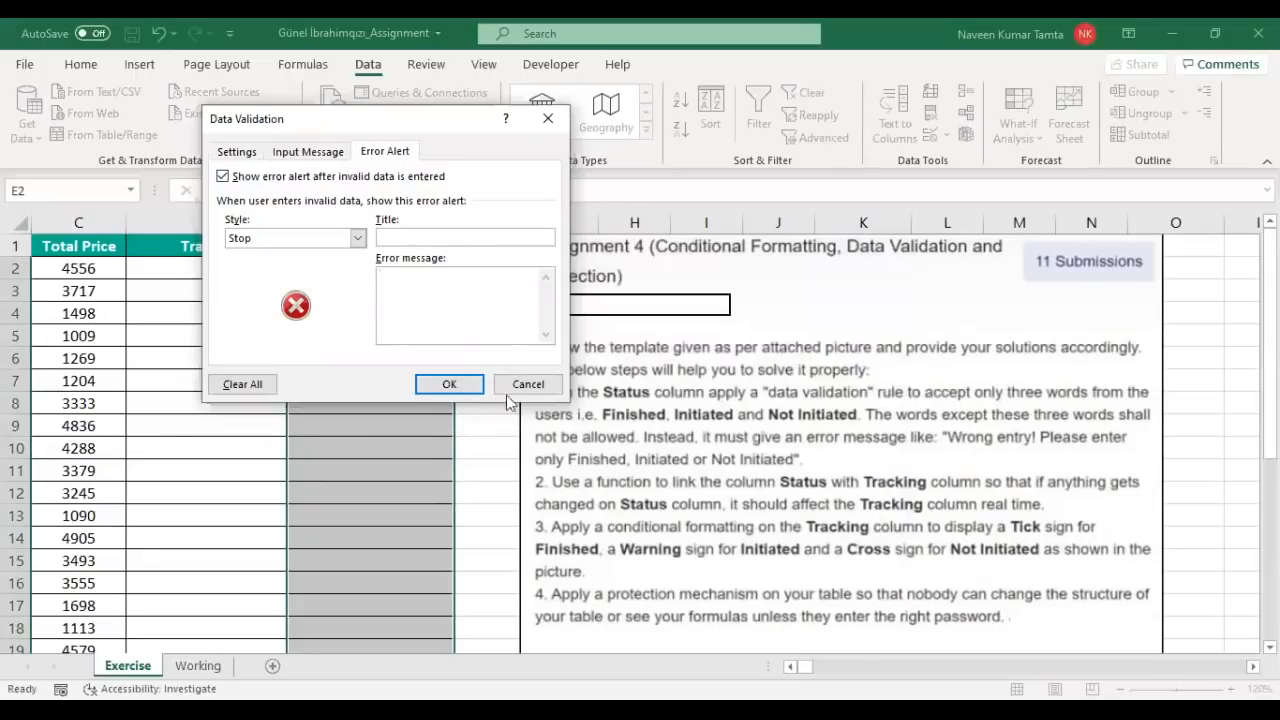
pyautogui.write('Wrong Entry!! Please Enter only Finished, Initiated or Not')
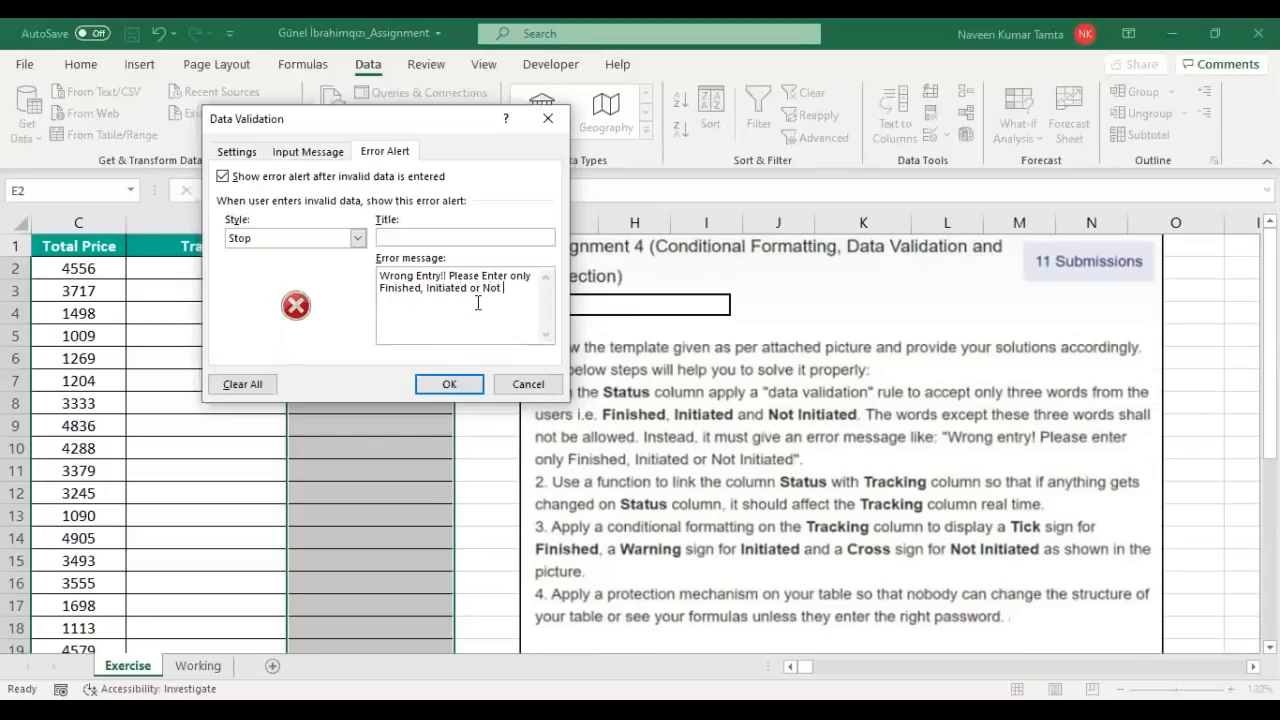
pyautogui.write('d')
pyautogui.click(450, 385)
pyautogui.click(380, 287)
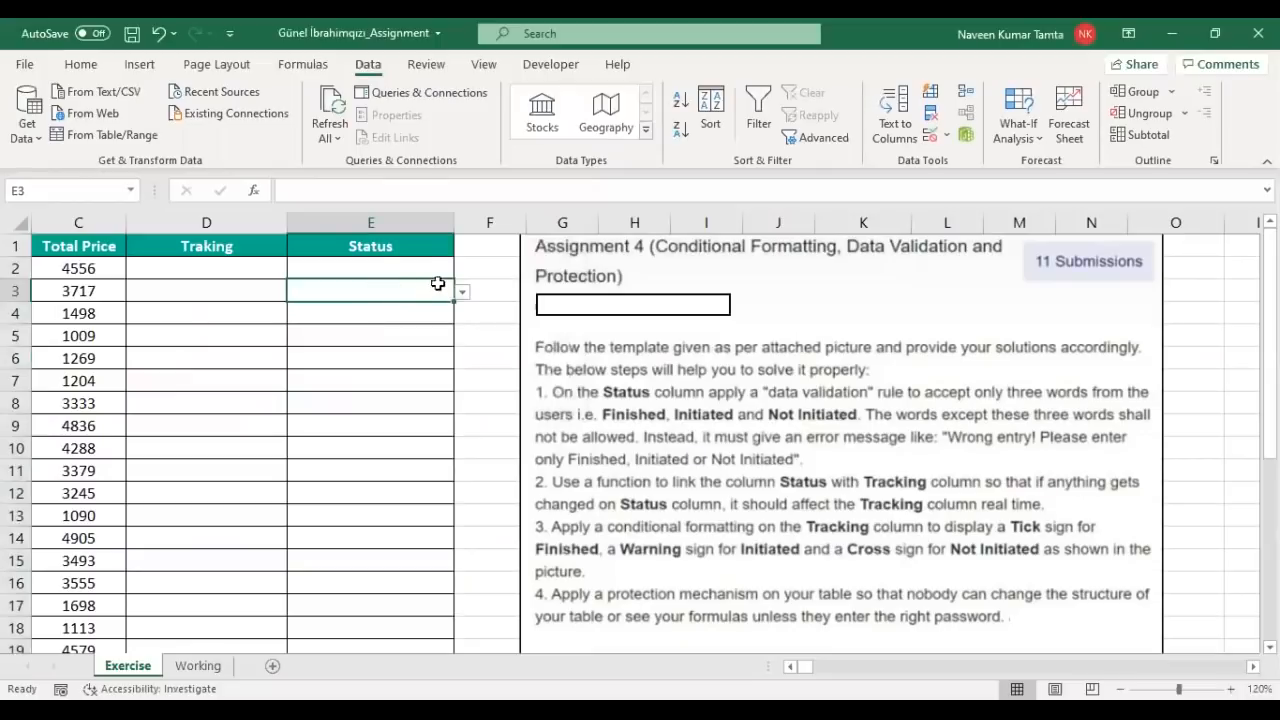
# Step: Pick Finished for E2 and Not Initiated for E3 from the dropdowns
pyautogui.click(378, 265)
pyautogui.click(461, 269)
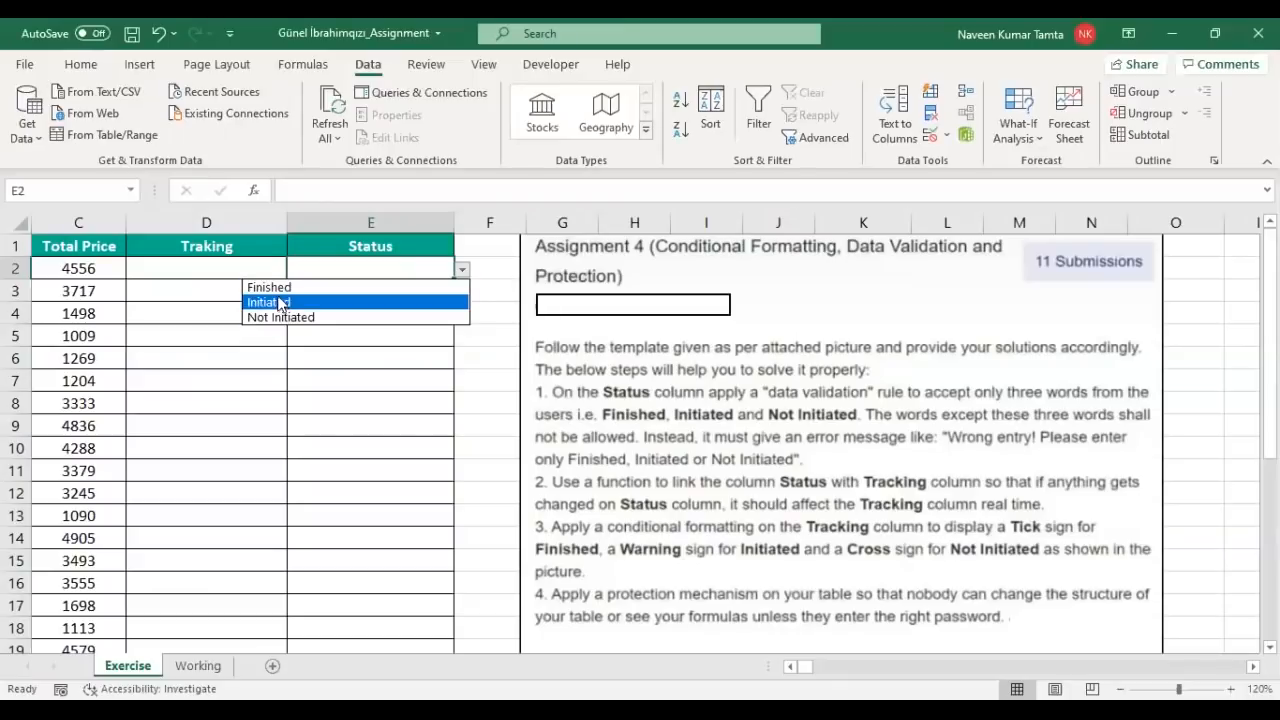
pyautogui.click(275, 287)
pyautogui.click(429, 293)
pyautogui.click(461, 293)
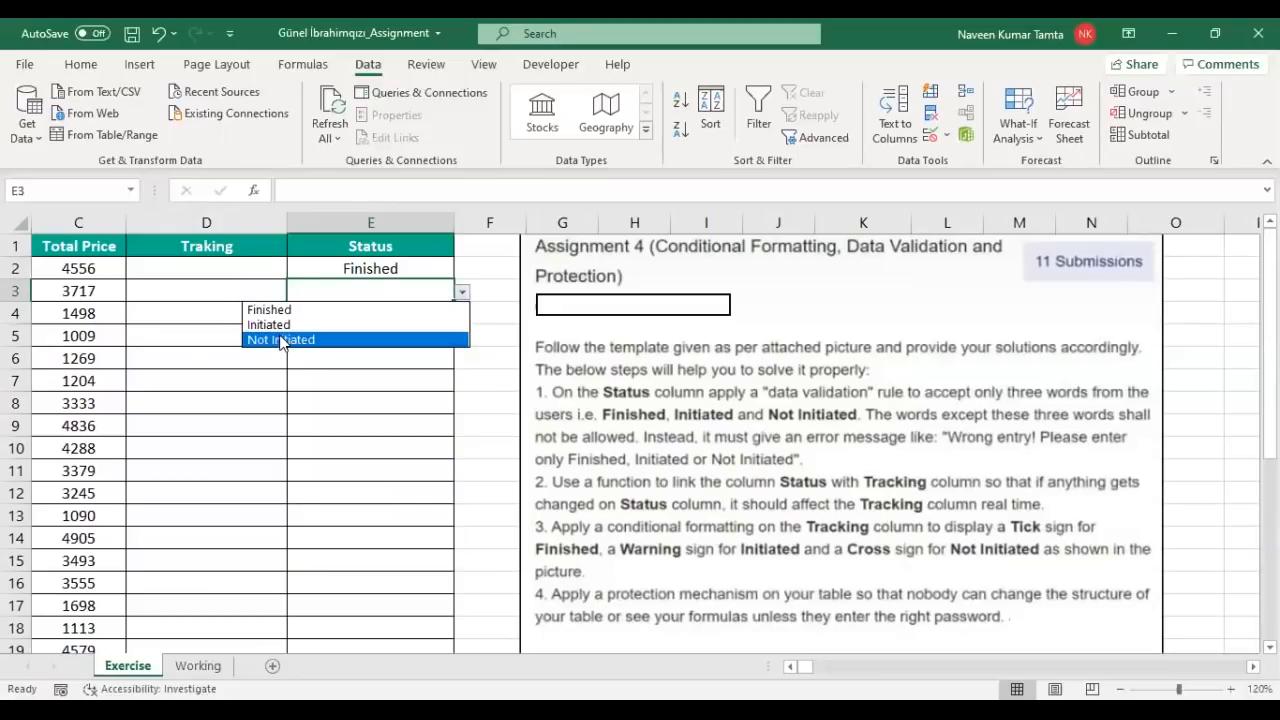
pyautogui.click(280, 339)
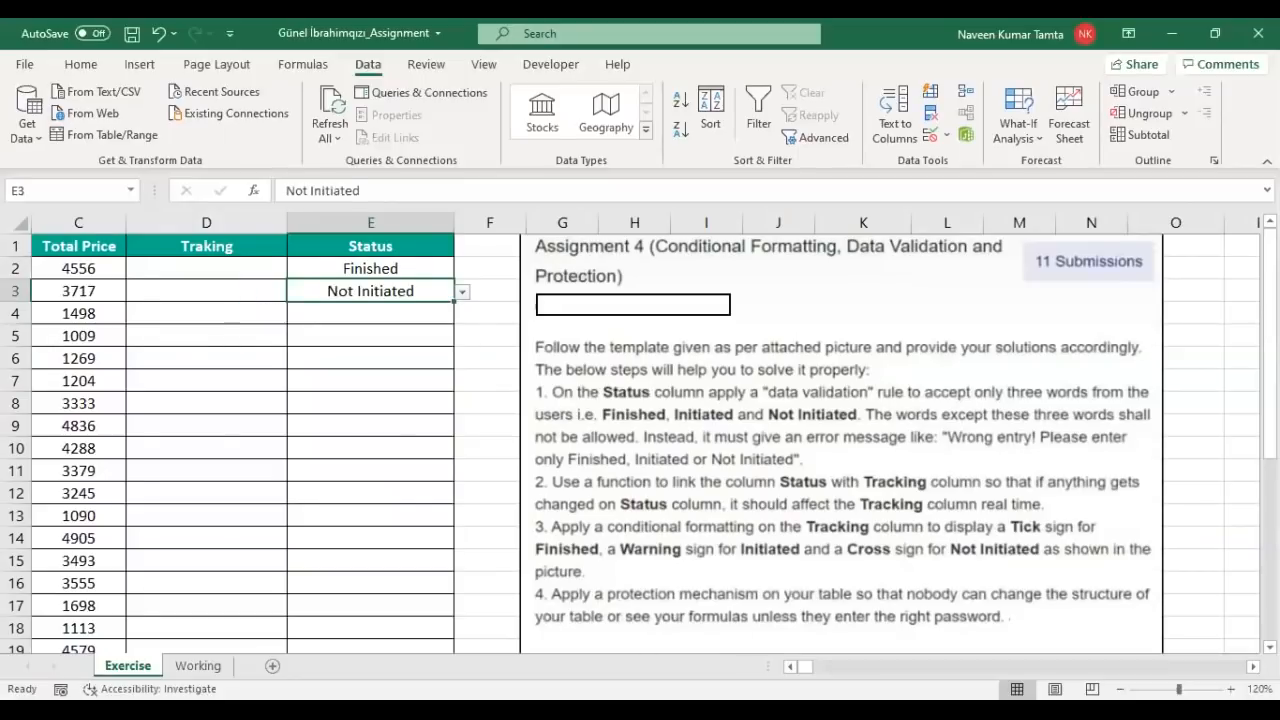
# Step: Test E4 with 'Completed' and cancel the rejection error
pyautogui.click(790, 667)
pyautogui.click(790, 667)
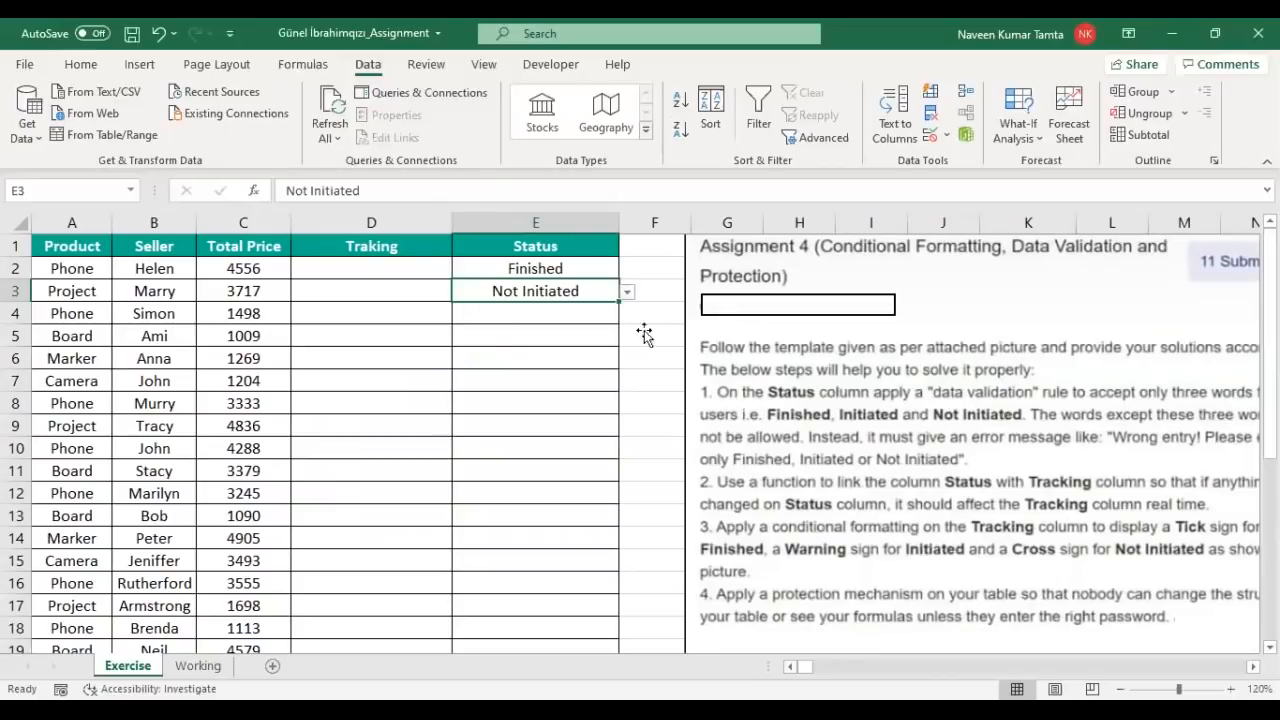
pyautogui.click(497, 318)
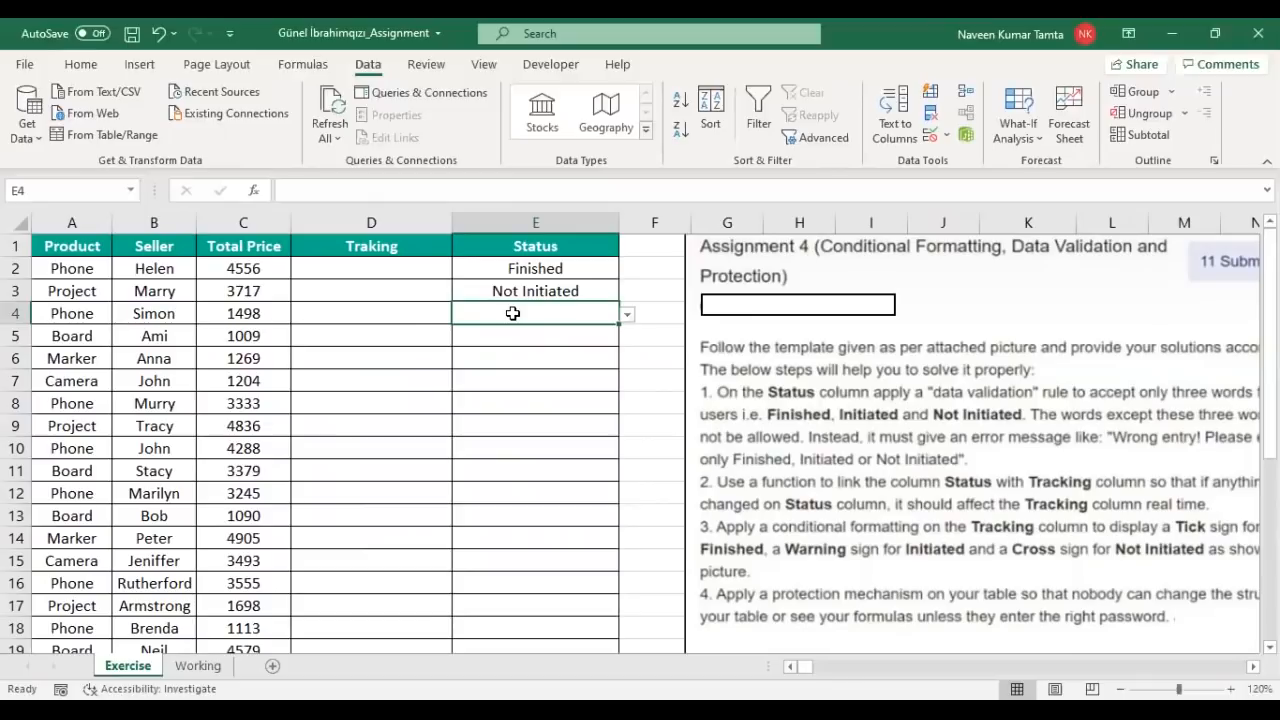
pyautogui.write('Completed')
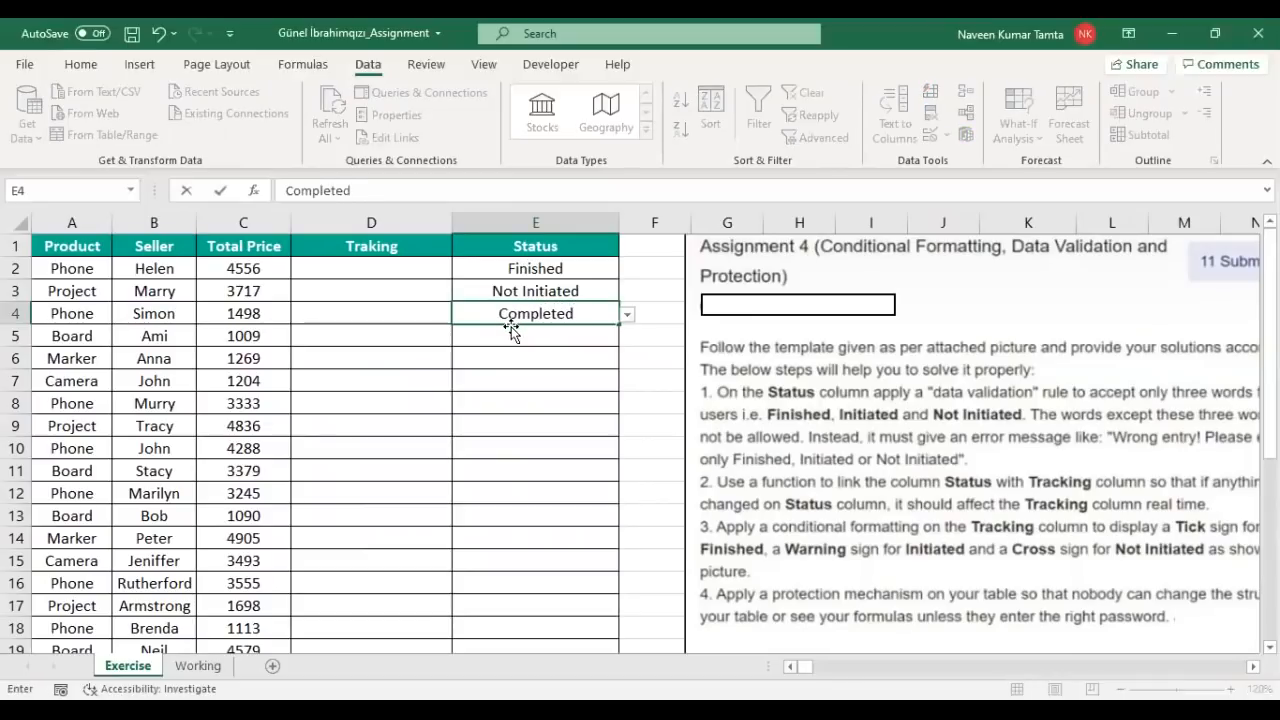
pyautogui.press('Return')
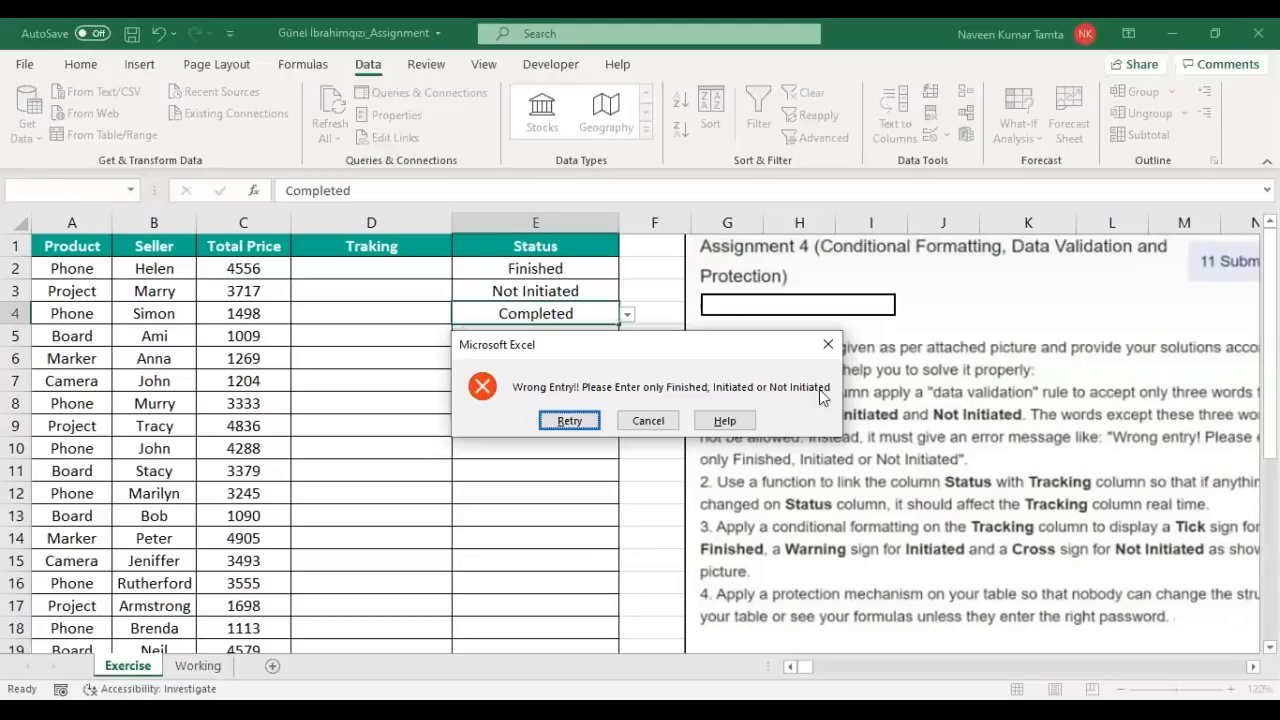
pyautogui.press('Escape')
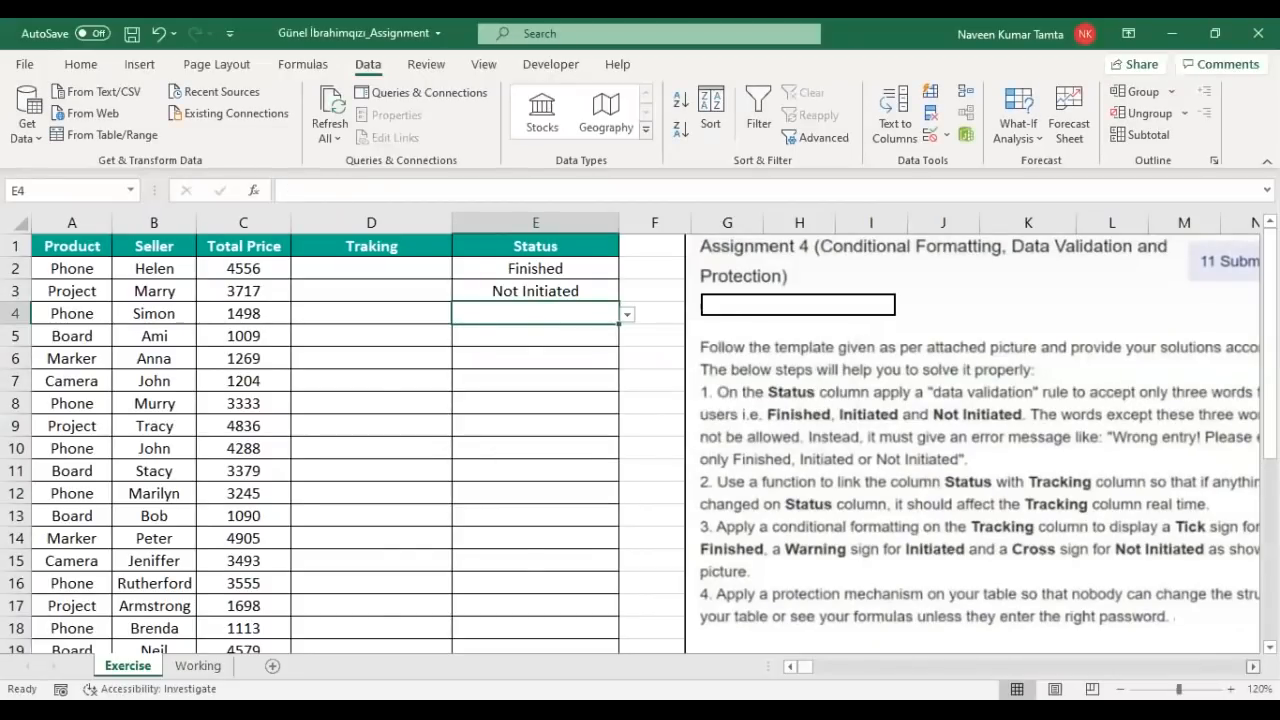
pyautogui.hscroll(1, 924, 590)
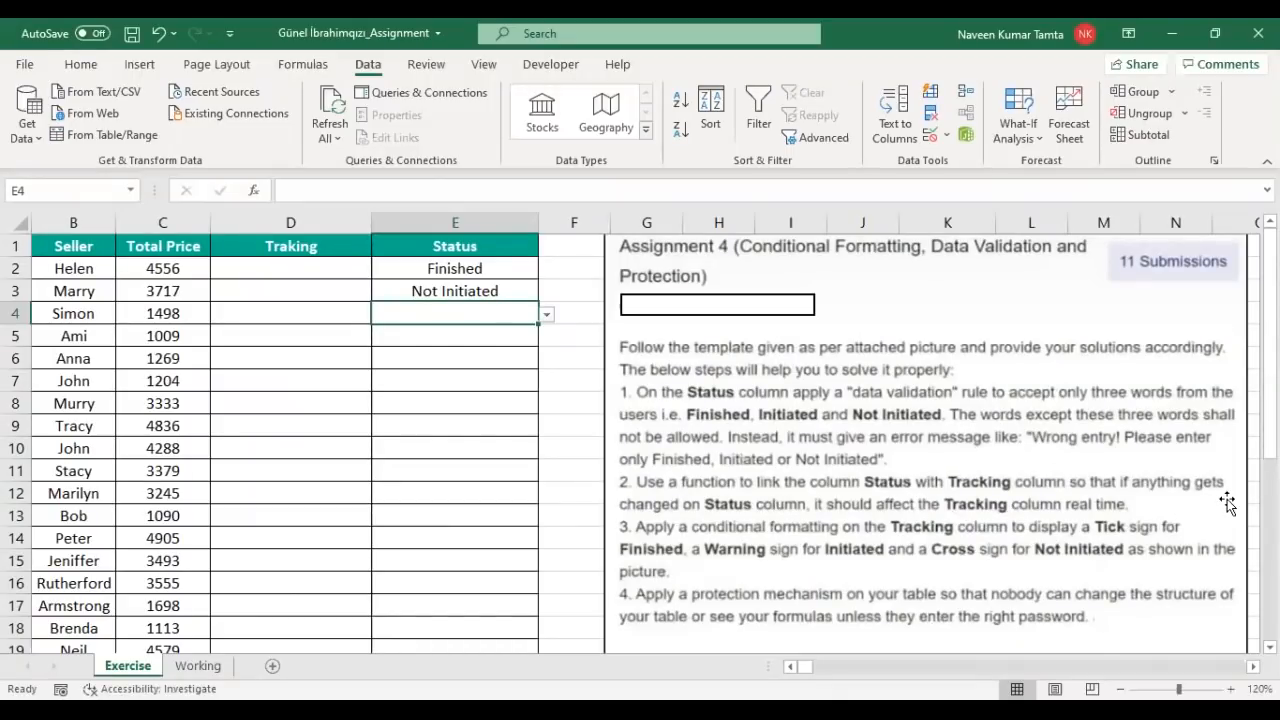
pyautogui.moveTo(469, 268); pyautogui.dragTo(470, 510)
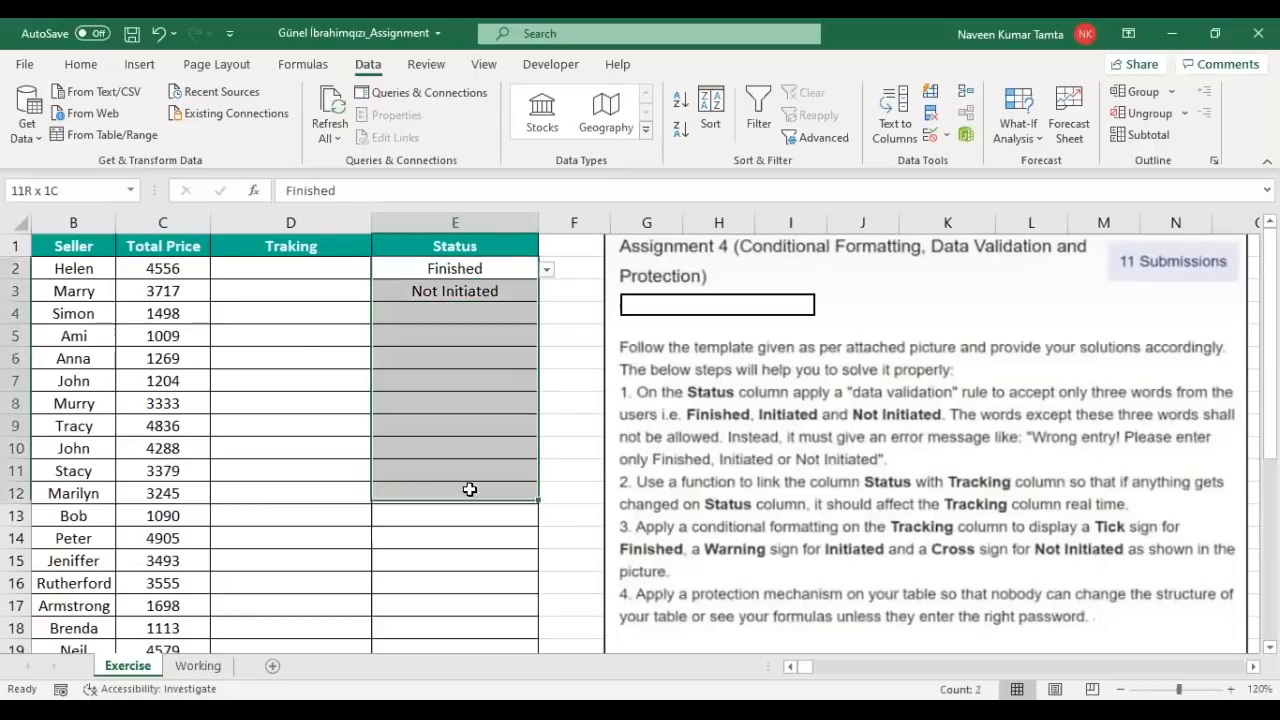
pyautogui.moveTo(276, 268); pyautogui.dragTo(293, 523)
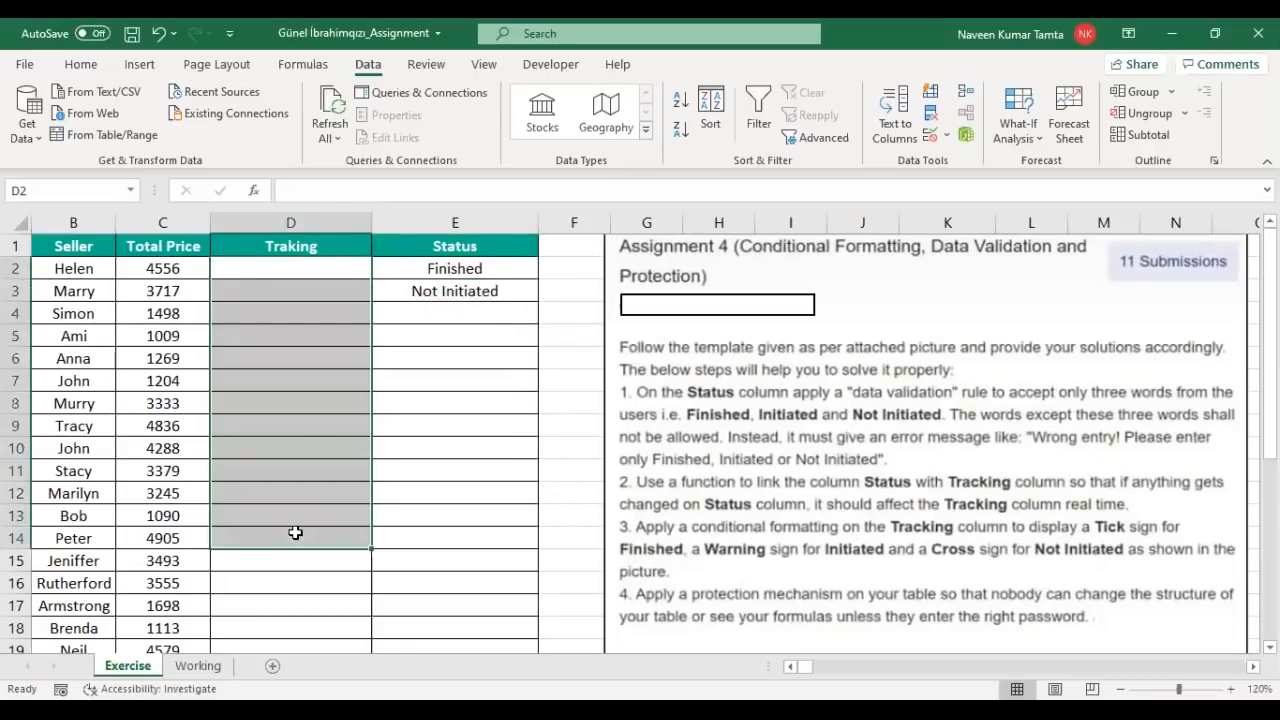
pyautogui.moveTo(291, 268); pyautogui.dragTo(291, 521)
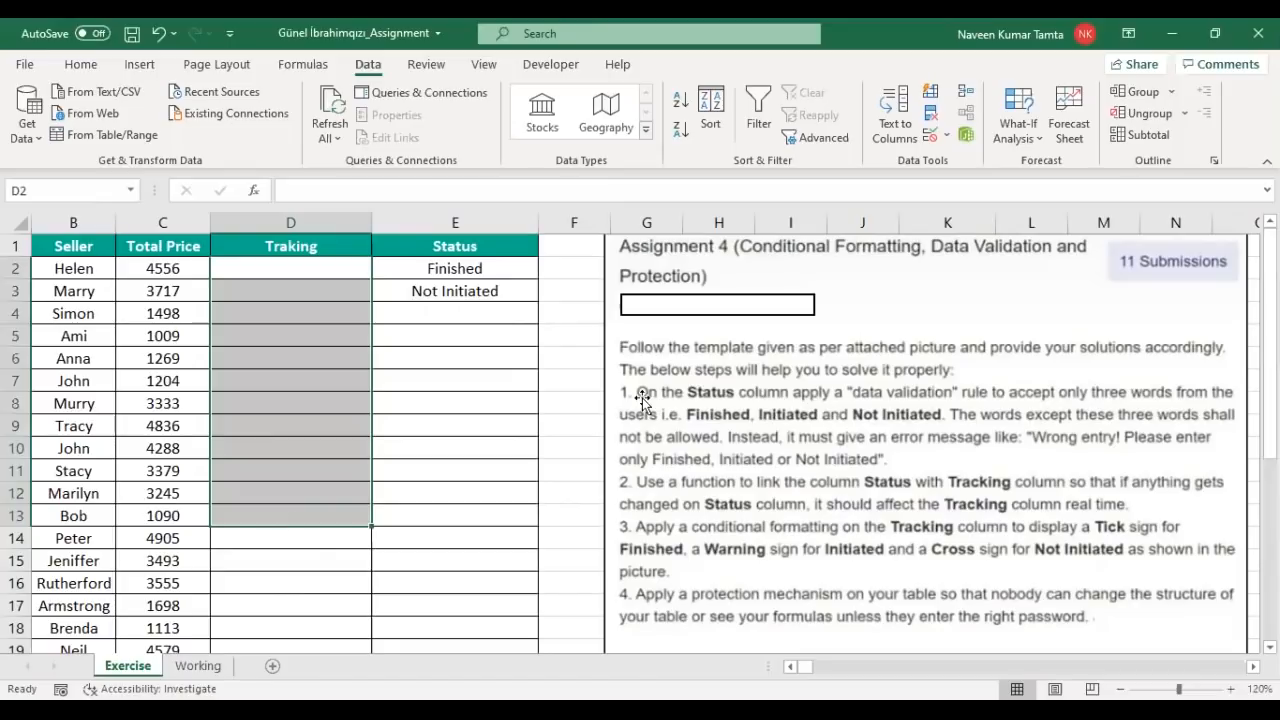
pyautogui.click(468, 268)
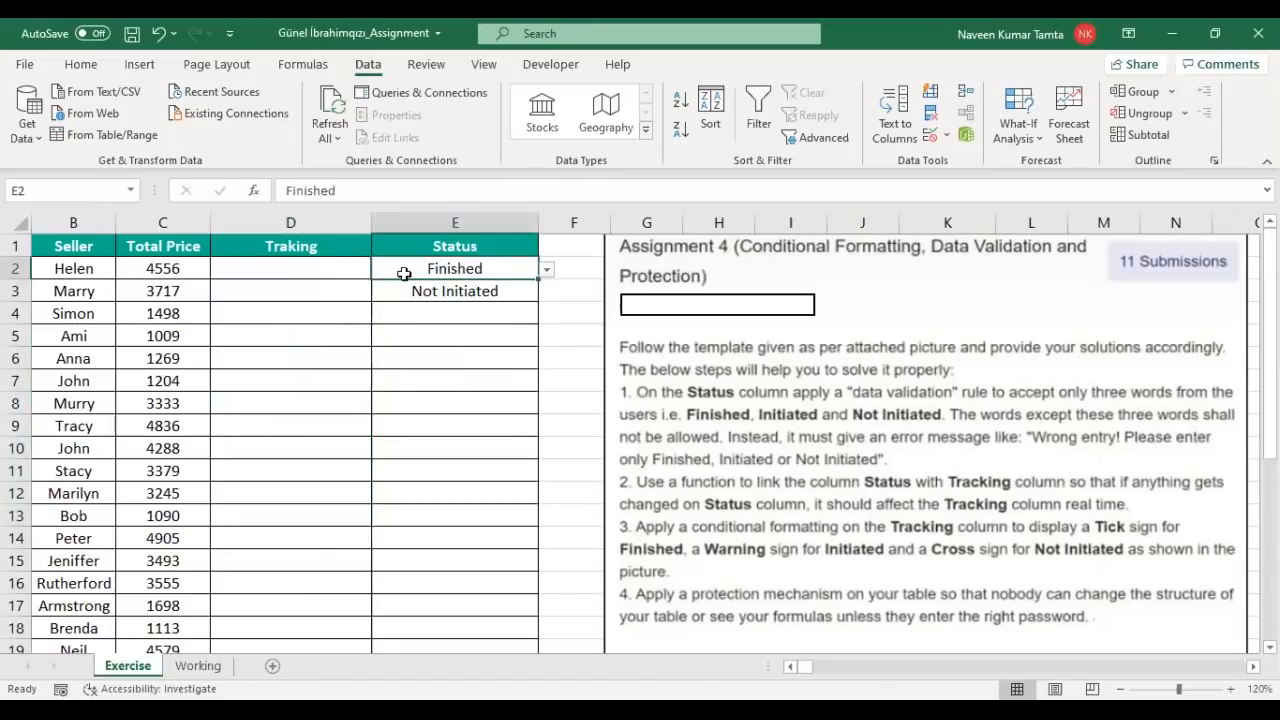
pyautogui.click(346, 276)
pyautogui.click(494, 304)
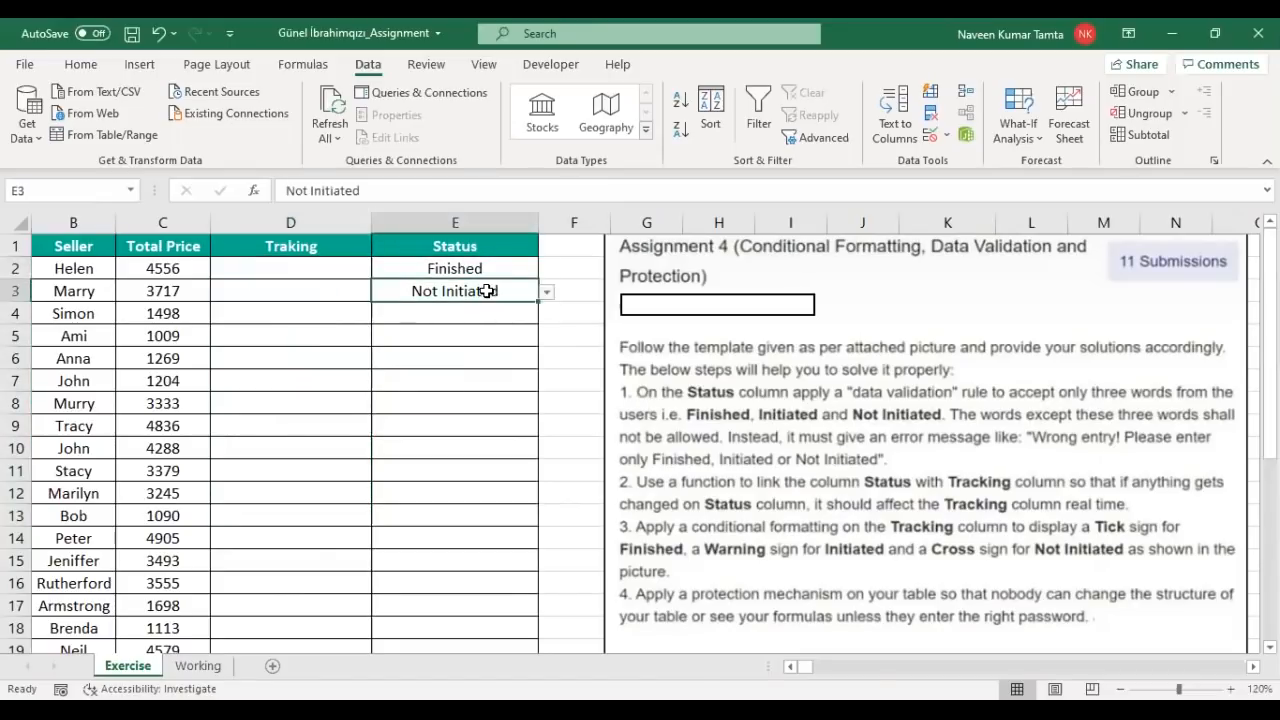
pyautogui.click(351, 292)
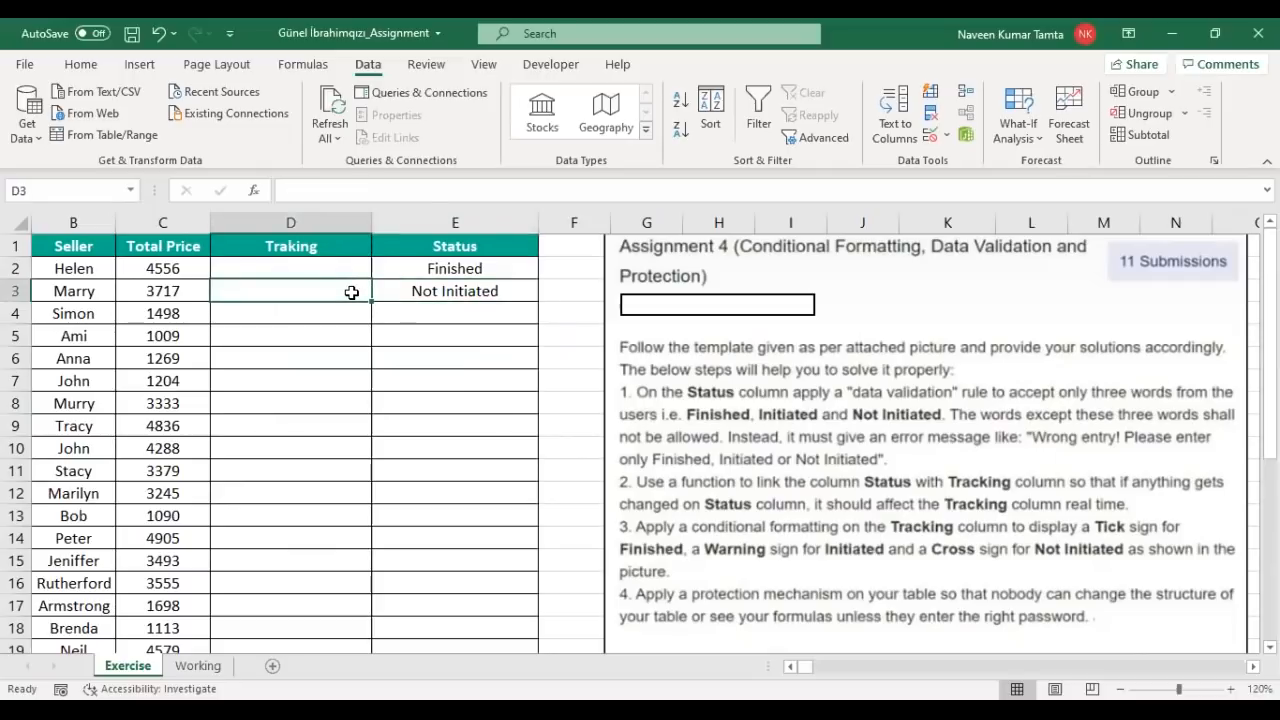
pyautogui.moveTo(316, 262); pyautogui.dragTo(310, 457)
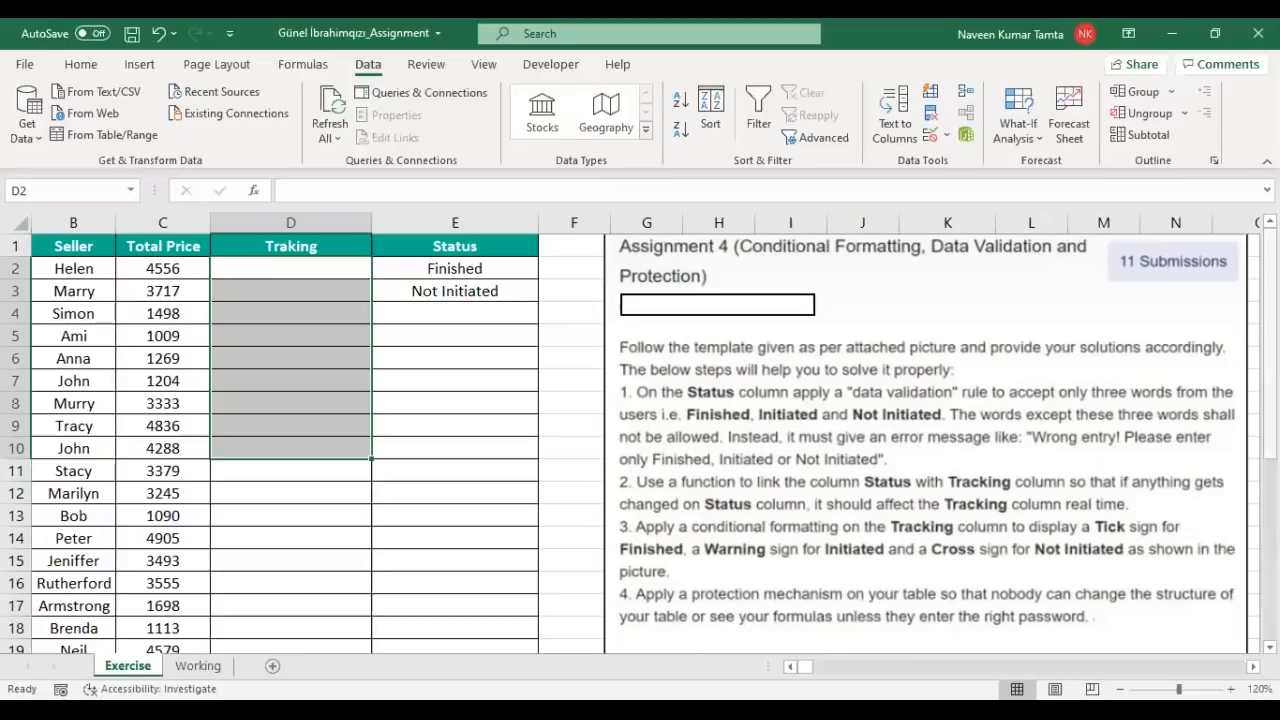
pyautogui.scroll(-5, 711, 614)
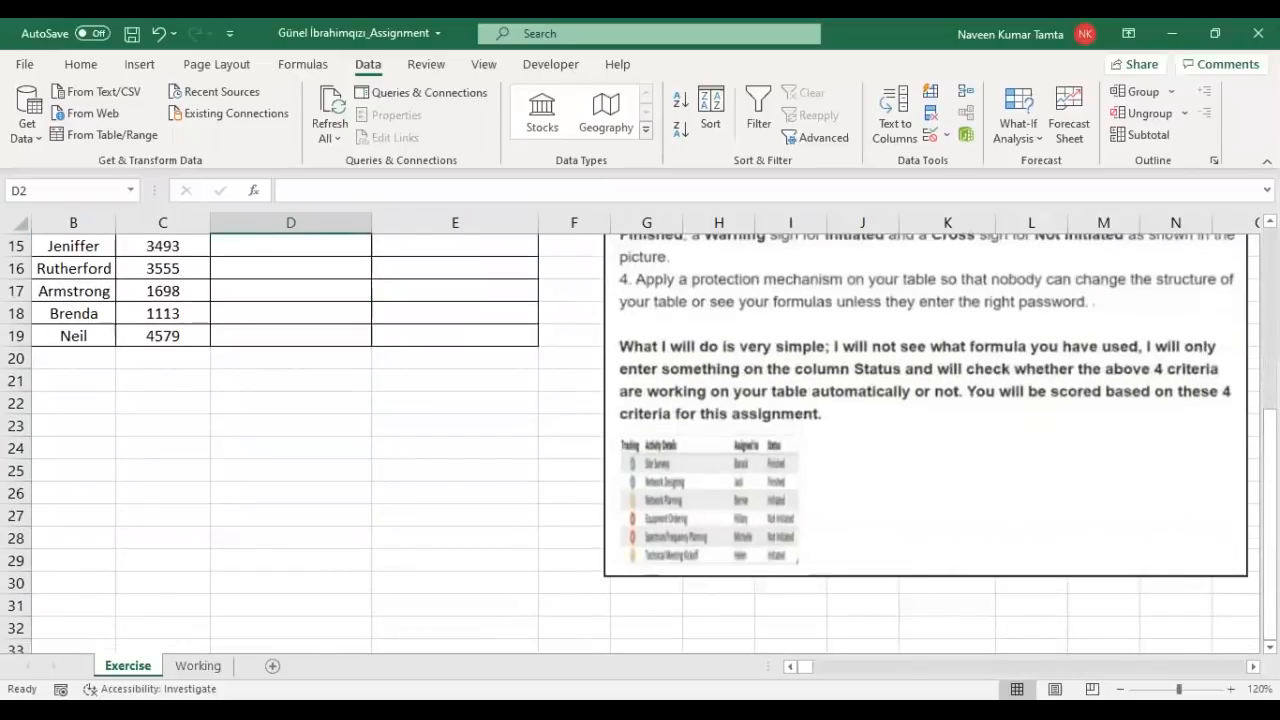
pyautogui.scroll(5, 586, 383)
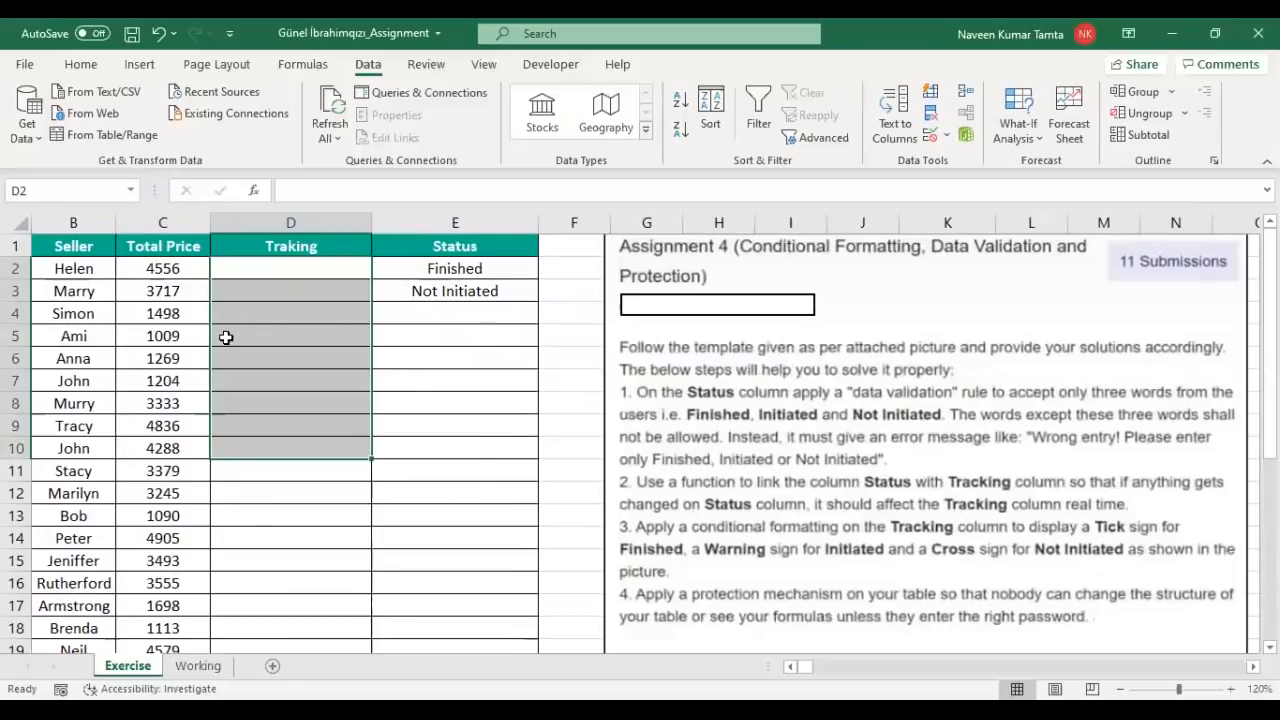
pyautogui.click(455, 272)
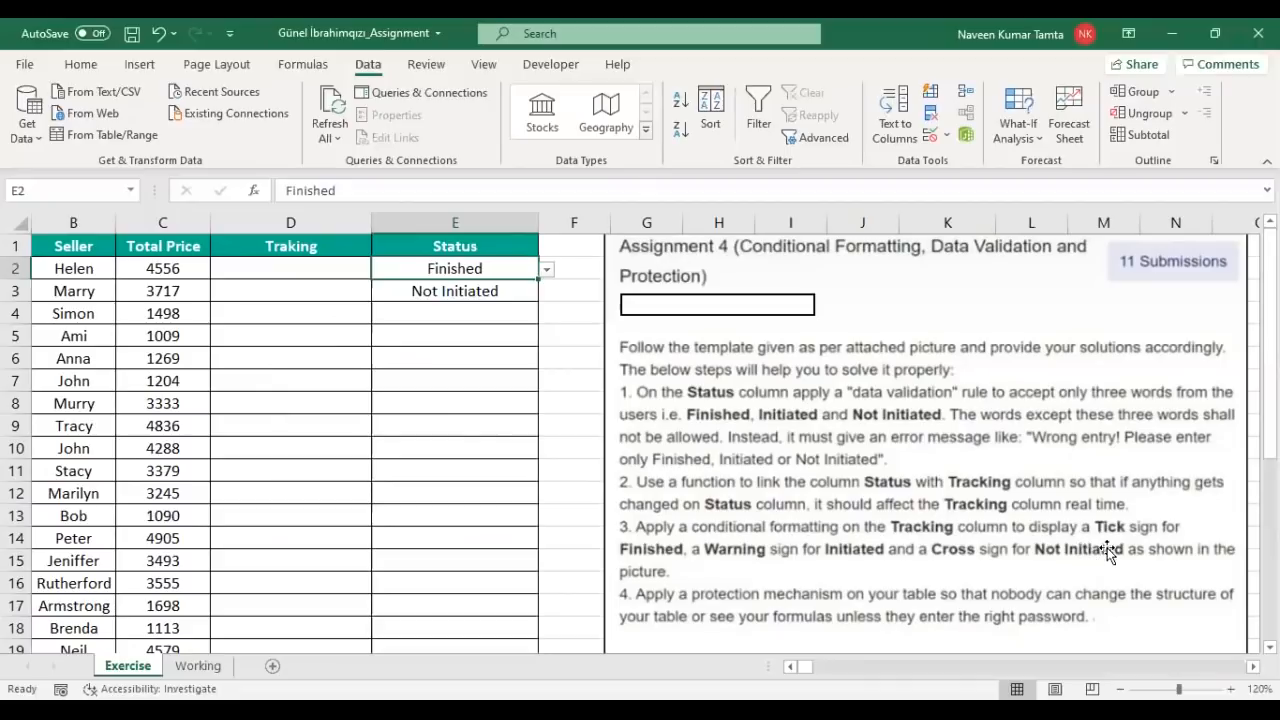
# Step: Try a =RANDBETWEEN(10,50) array formula in T2:T13, then delete it
pyautogui.click(481, 293)
pyautogui.moveTo(332, 268); pyautogui.dragTo(313, 515)
pyautogui.click(311, 247)
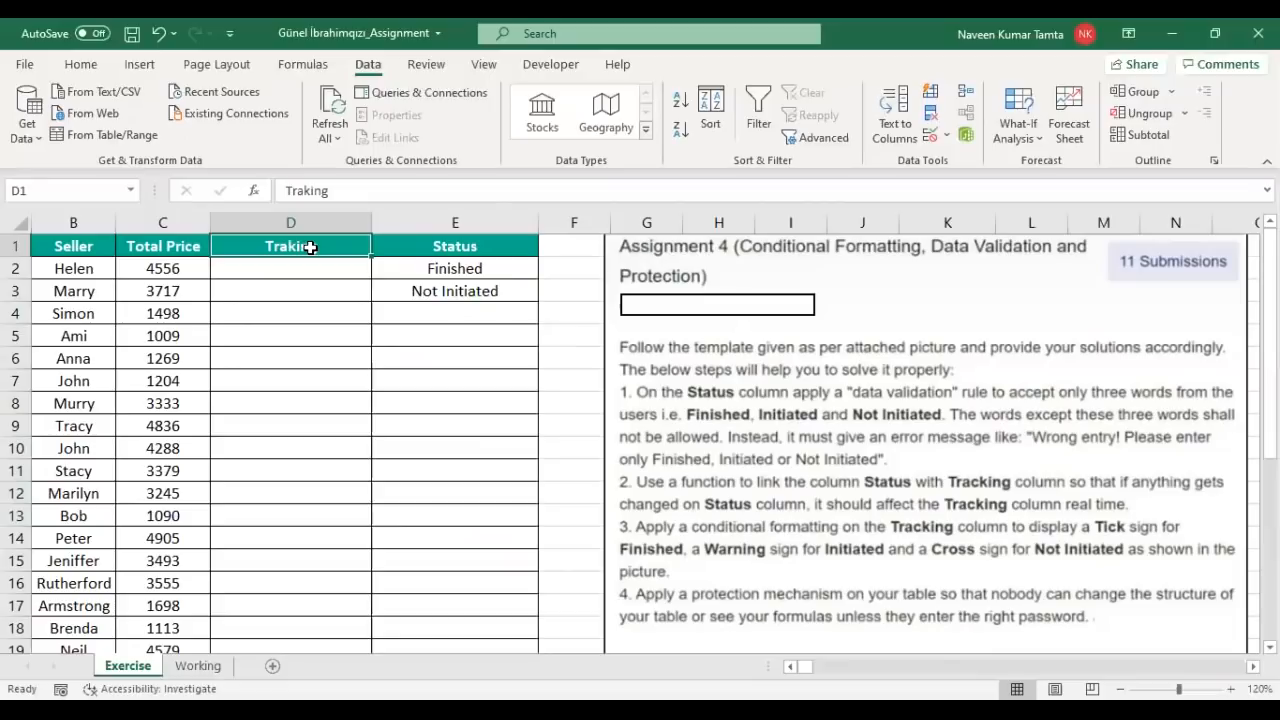
pyautogui.press('Right')
pyautogui.press('Right')
pyautogui.press('Right')
pyautogui.press('Right')
pyautogui.press('Right')
pyautogui.press('Right')
pyautogui.press('Right')
pyautogui.press('Right')
pyautogui.press('Right')
pyautogui.press('Right')
pyautogui.press('Right')
pyautogui.press('Right')
pyautogui.press('Right')
pyautogui.press('Right')
pyautogui.press('Right')
pyautogui.press('Right')
pyautogui.press('Right')
pyautogui.press('Right')
pyautogui.press('Right')
pyautogui.press('Right')
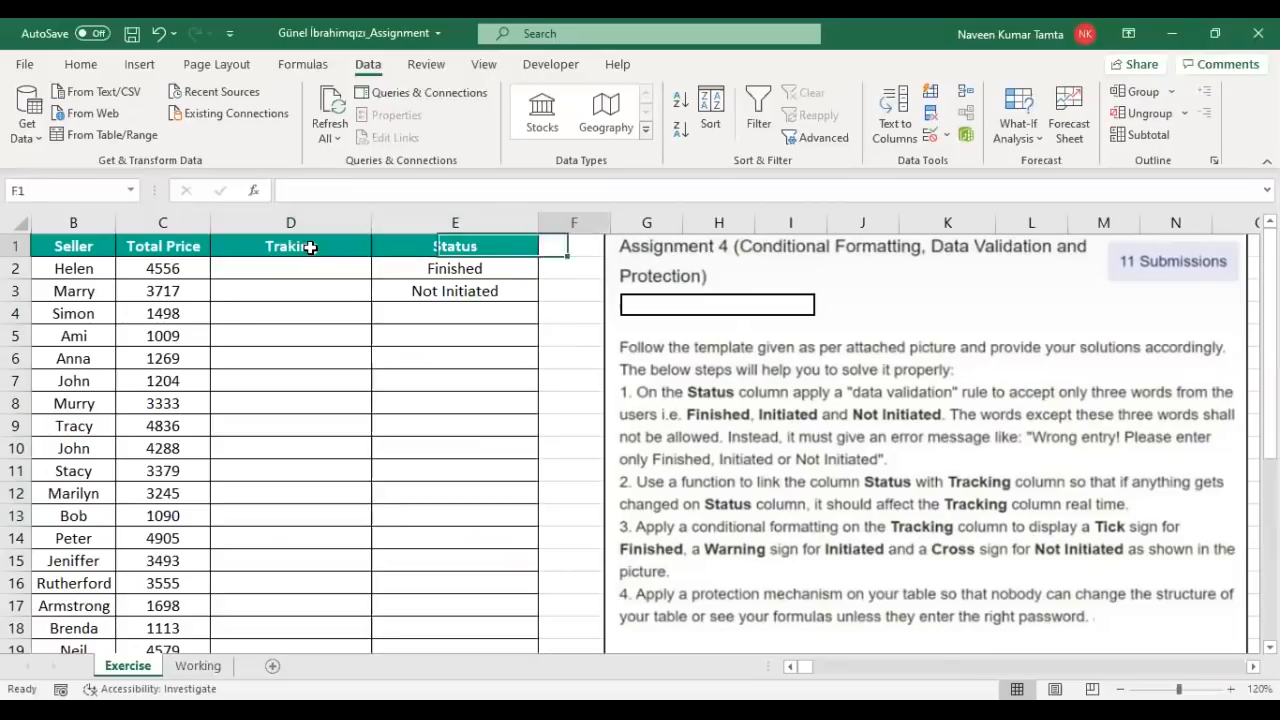
pyautogui.press('Left')
pyautogui.press('Left')
pyautogui.press('Left')
pyautogui.press('Left')
pyautogui.press('Left')
pyautogui.press('Left')
pyautogui.press('Left')
pyautogui.press('Left')
pyautogui.press('Left')
pyautogui.press('Down')
pyautogui.press('Down')
pyautogui.press('Right')
pyautogui.press('Up')
pyautogui.hotkey('shift', 'Down')
pyautogui.hotkey('shift', 'Down')
pyautogui.hotkey('shift', 'Down')
pyautogui.hotkey('shift', 'Down')
pyautogui.hotkey('shift', 'Down')
pyautogui.hotkey('shift', 'Down')
pyautogui.hotkey('shift', 'Down')
pyautogui.hotkey('shift', 'Down')
pyautogui.hotkey('shift', 'Down')
pyautogui.hotkey('shift', 'Down')
pyautogui.hotkey('shift', 'Down')
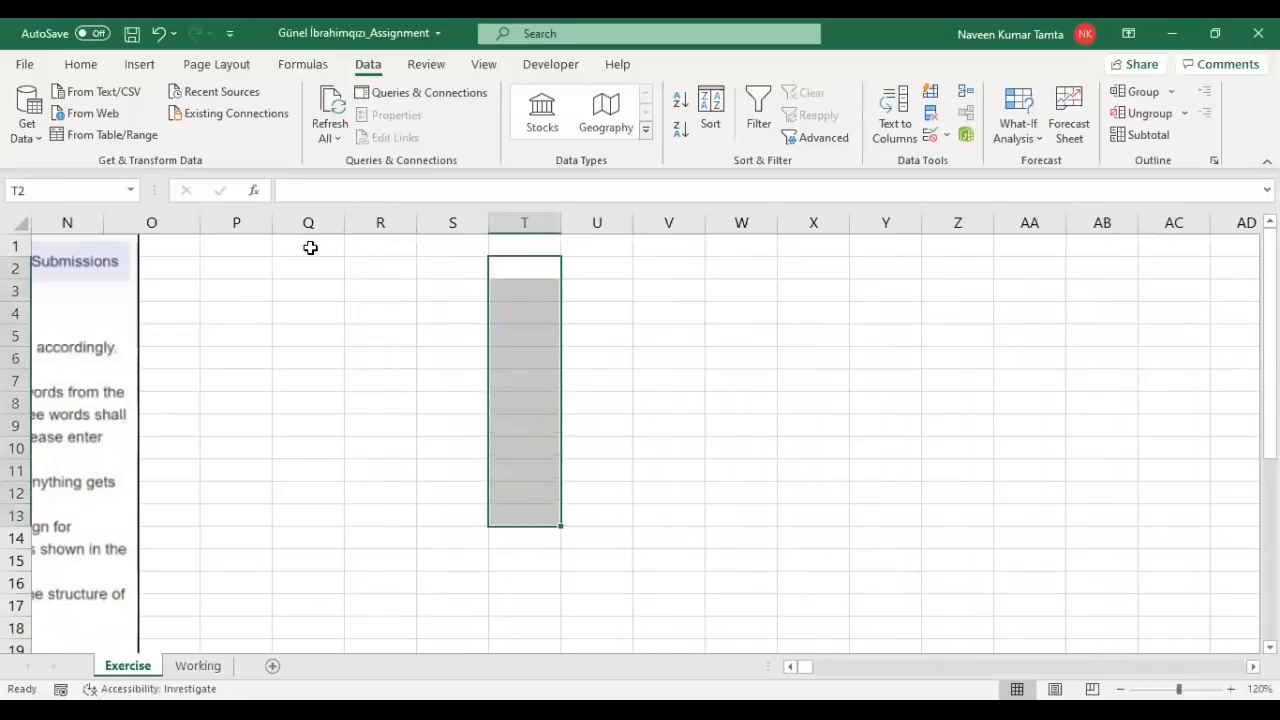
pyautogui.write('=')
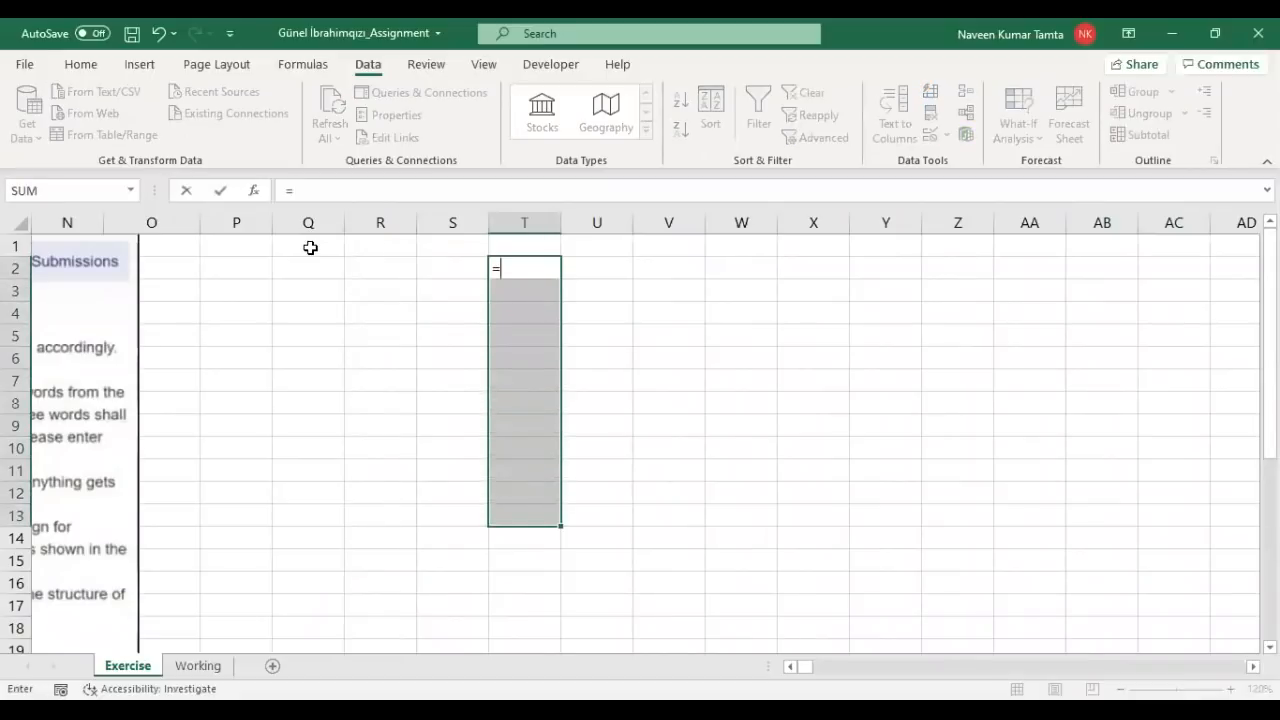
pyautogui.write('RANDBETWEEN(10,50')
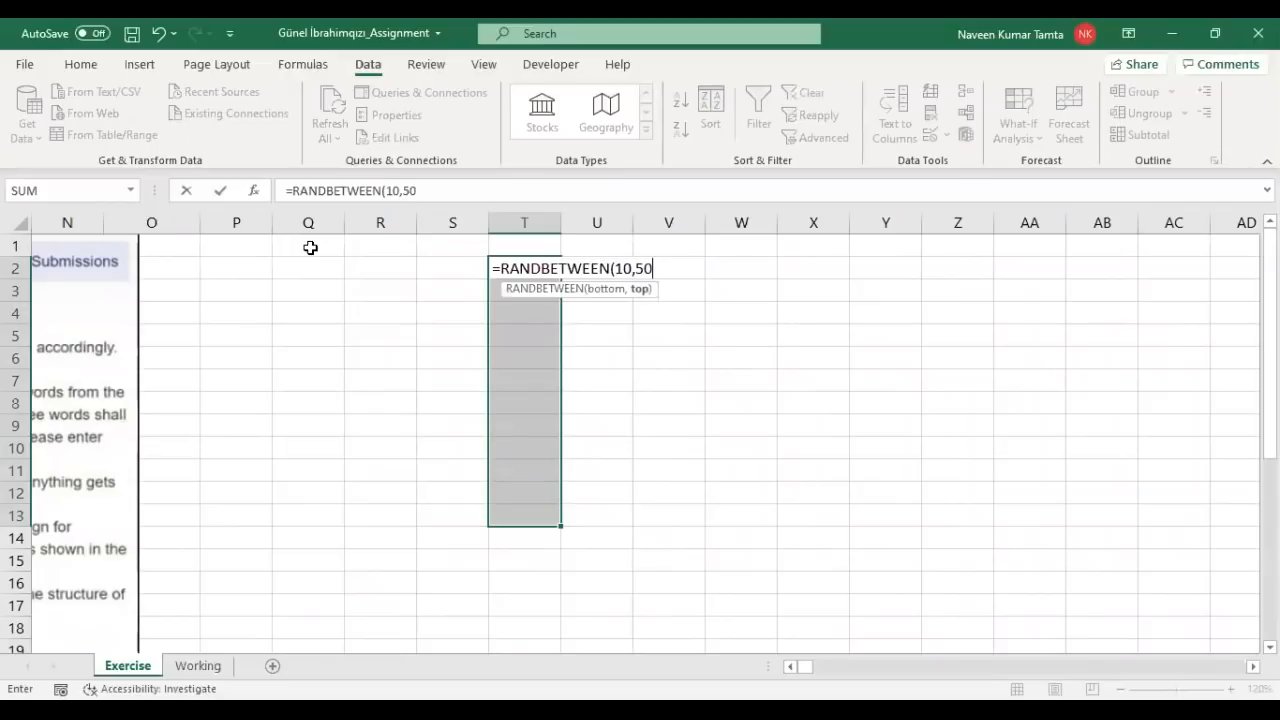
pyautogui.hotkey('ctrl', 'shift', 'Return')
pyautogui.hotkey('ctrl', 'q')
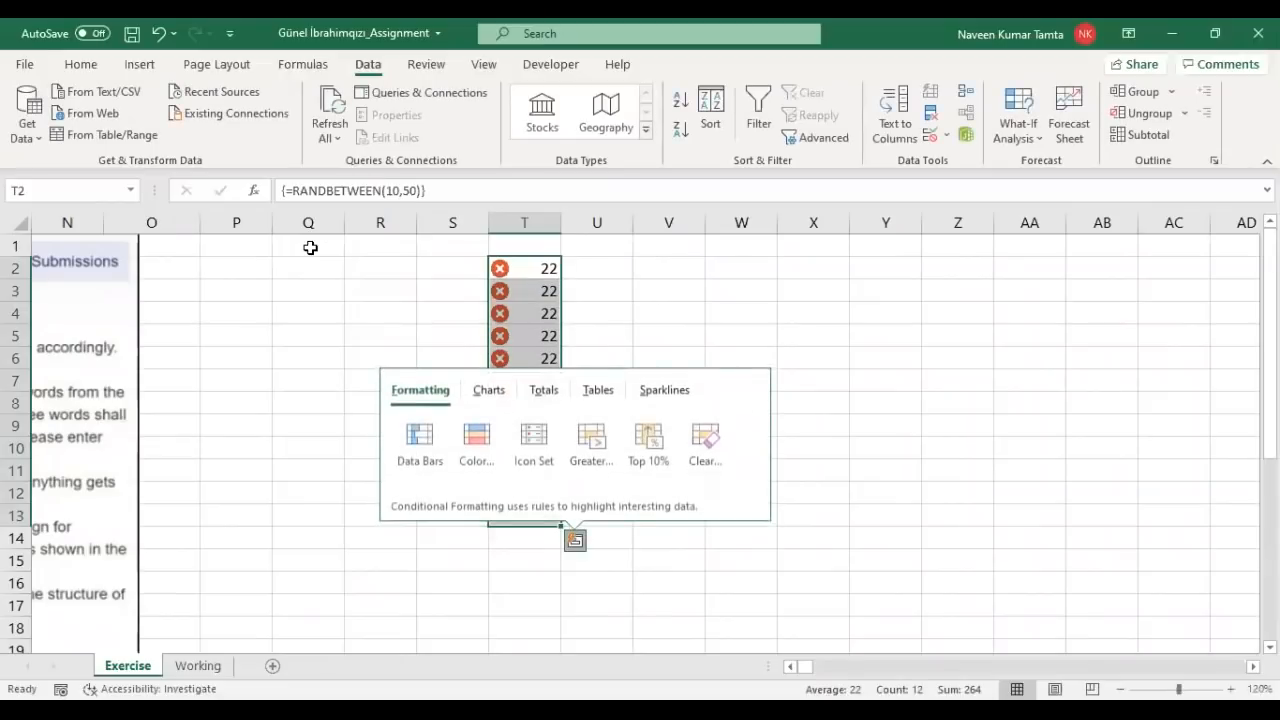
pyautogui.press('Escape')
pyautogui.press('Delete')
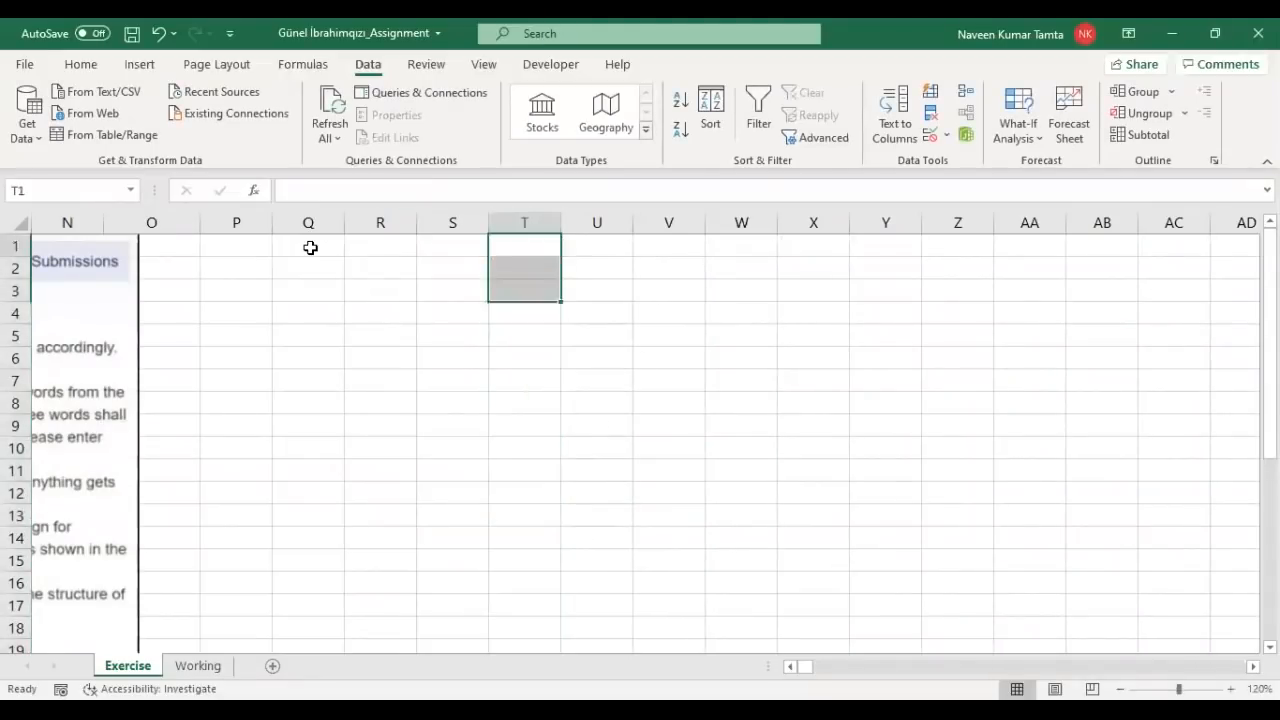
# Step: Fill V2:V15 with the formula =RANDBETWEEN(10,50)
pyautogui.press('Up')
pyautogui.press('Right')
pyautogui.press('Right')
pyautogui.press('Down')
pyautogui.hotkey('shift', 'Down')
pyautogui.hotkey('shift', 'Down')
pyautogui.hotkey('shift', 'Down')
pyautogui.hotkey('shift', 'Down')
pyautogui.hotkey('shift', 'Down')
pyautogui.hotkey('shift', 'Down')
pyautogui.hotkey('shift', 'Down')
pyautogui.hotkey('shift', 'Down')
pyautogui.hotkey('shift', 'Down')
pyautogui.hotkey('shift', 'Down')
pyautogui.hotkey('shift', 'Down')
pyautogui.hotkey('shift', 'Down')
pyautogui.hotkey('shift', 'Down')
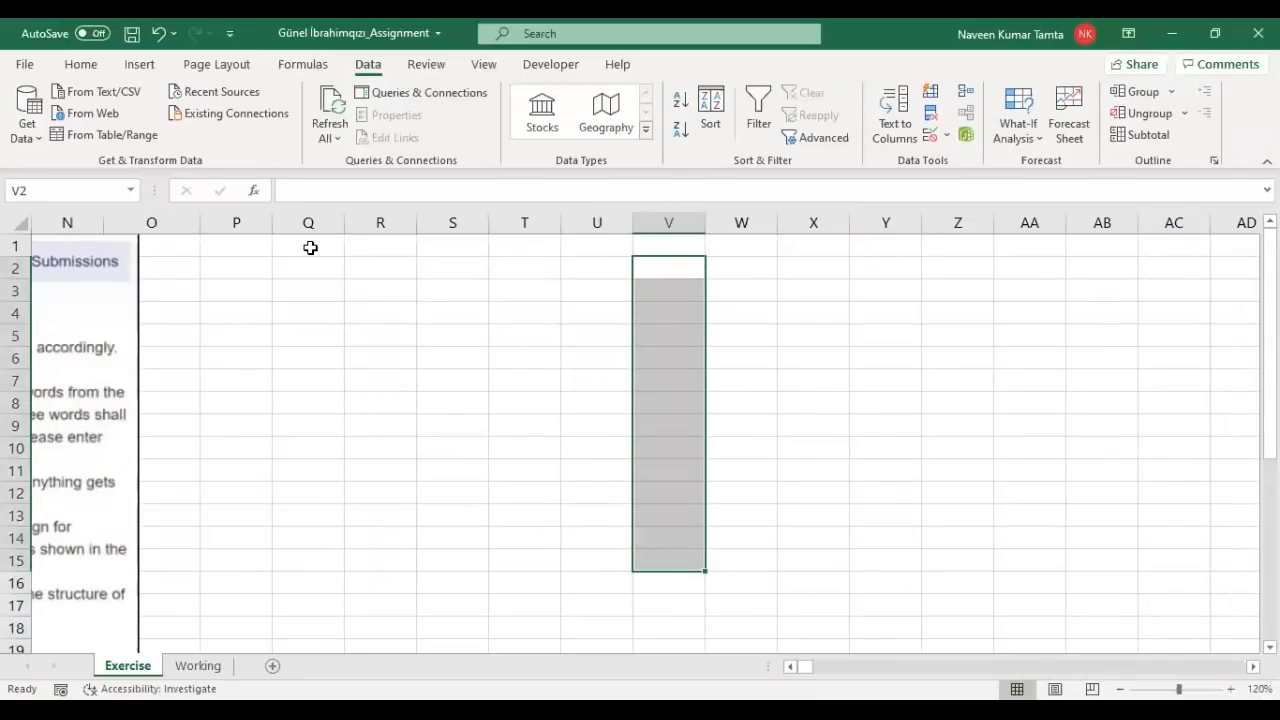
pyautogui.write('=')
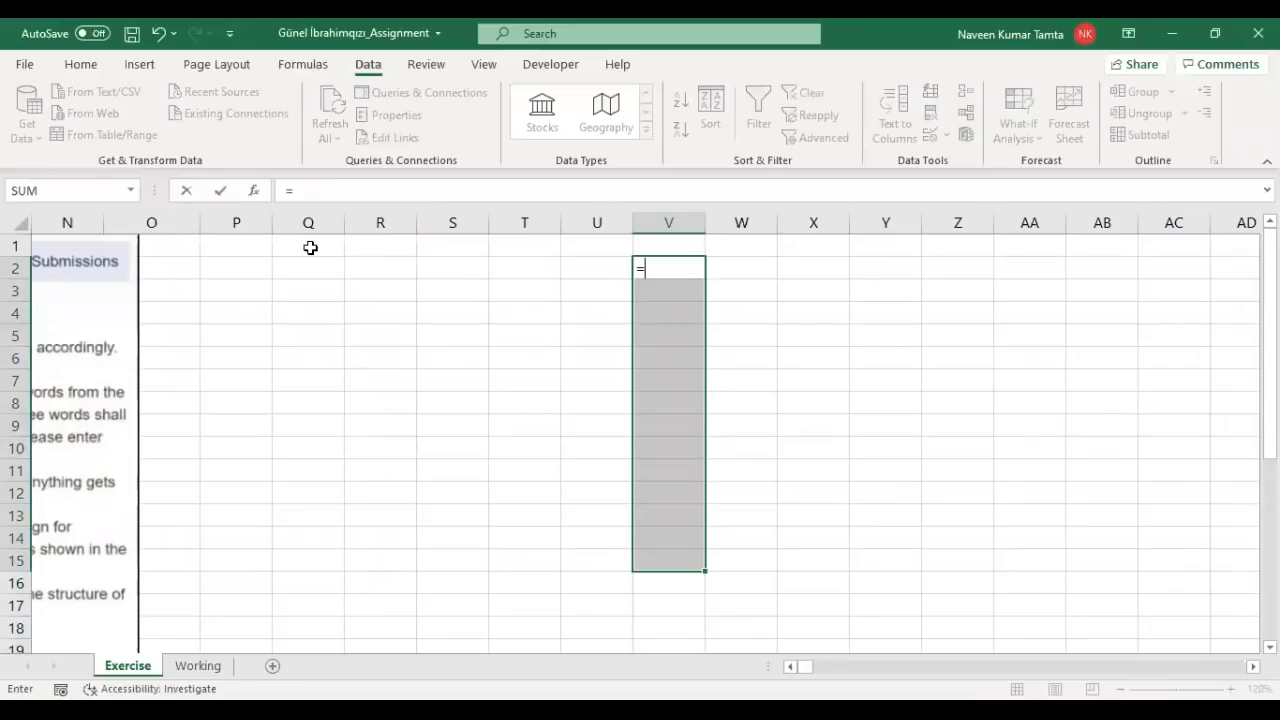
pyautogui.write('RANDBETWEEN(10,50')
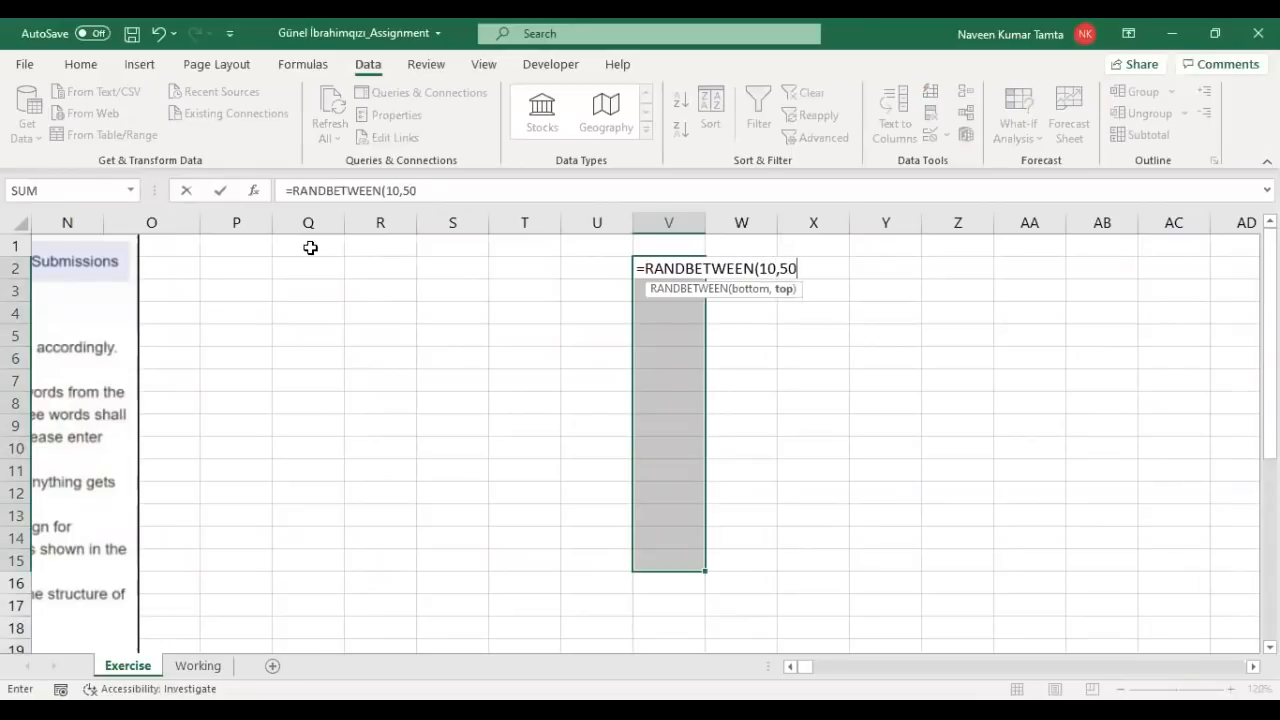
pyautogui.hotkey('ctrl', 'Return')
# Step: Convert V2:V15 to fixed numbers with Paste Special Values and reselect them
pyautogui.hotkey('ctrl', 'c')
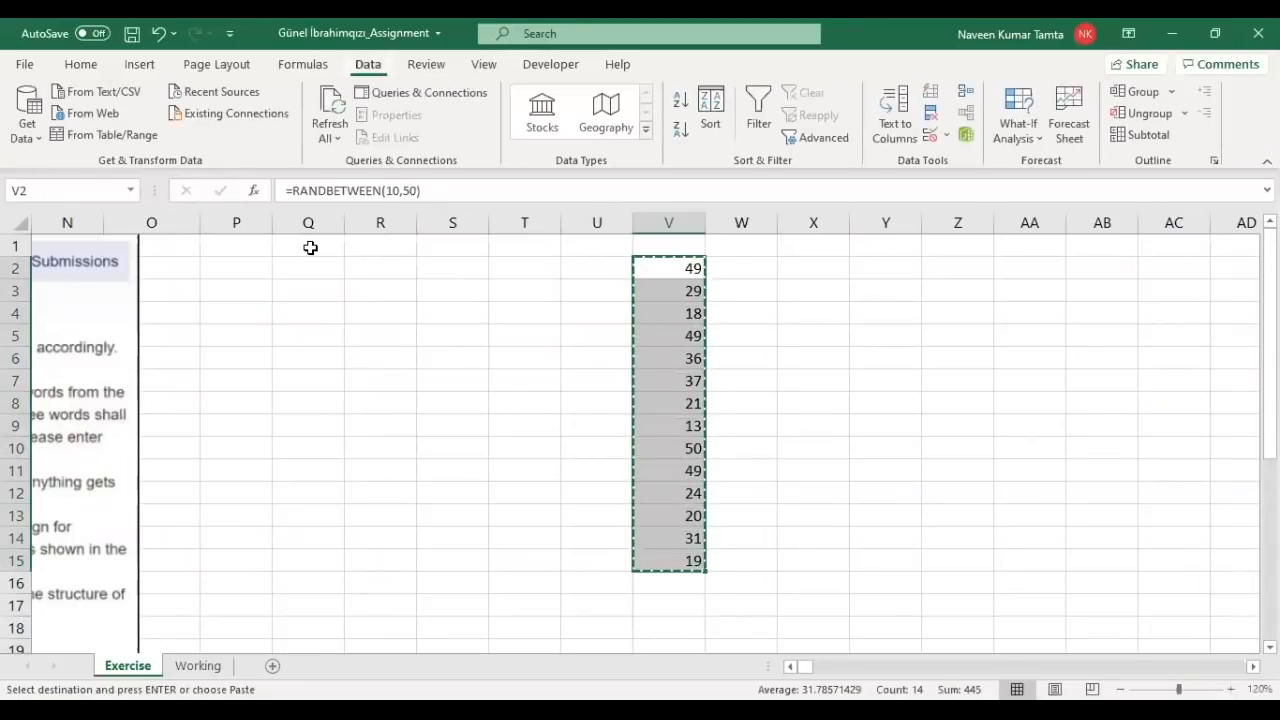
pyautogui.hotkey('ctrl', 'v')
pyautogui.press('ctrl')
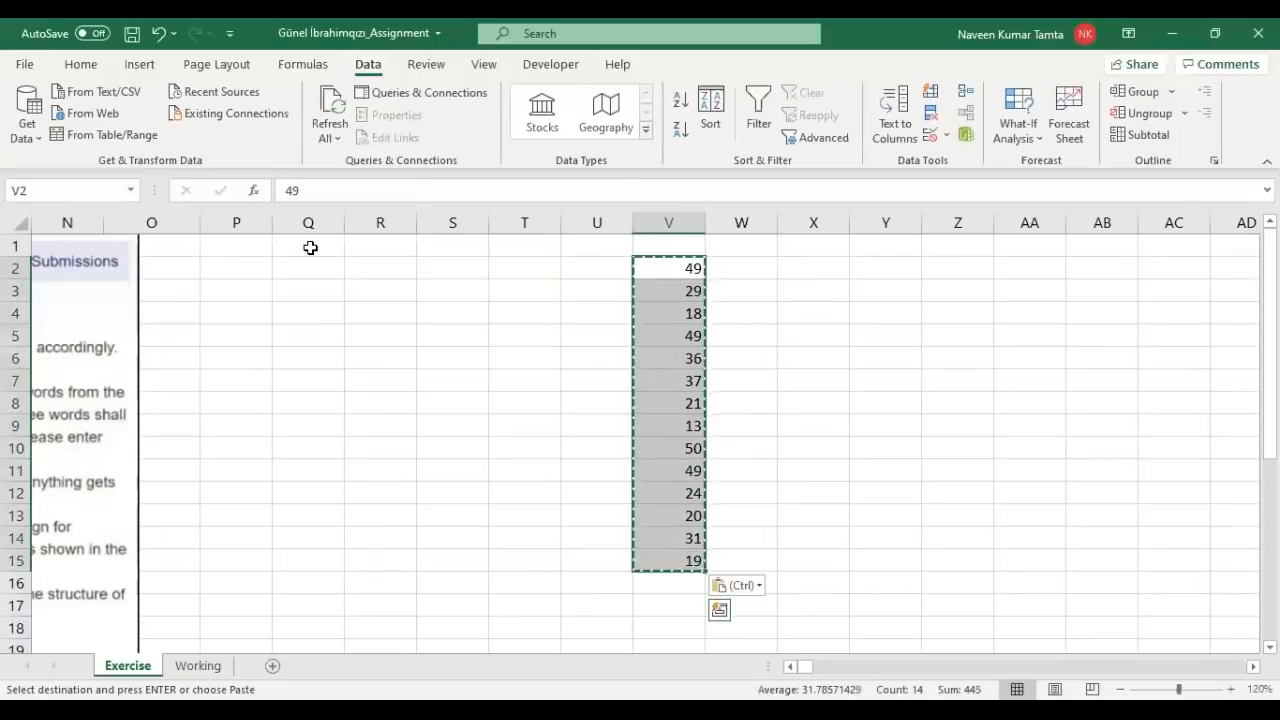
pyautogui.press('v')
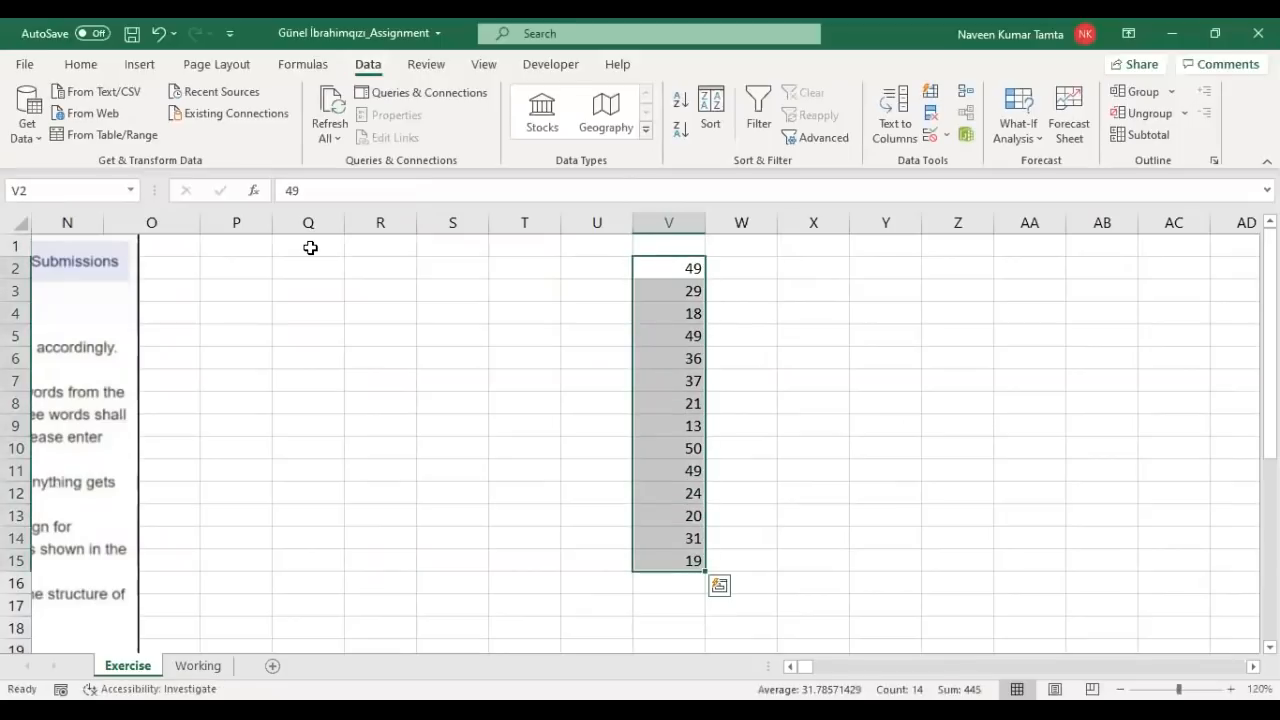
pyautogui.press('Right')
pyautogui.press('Left')
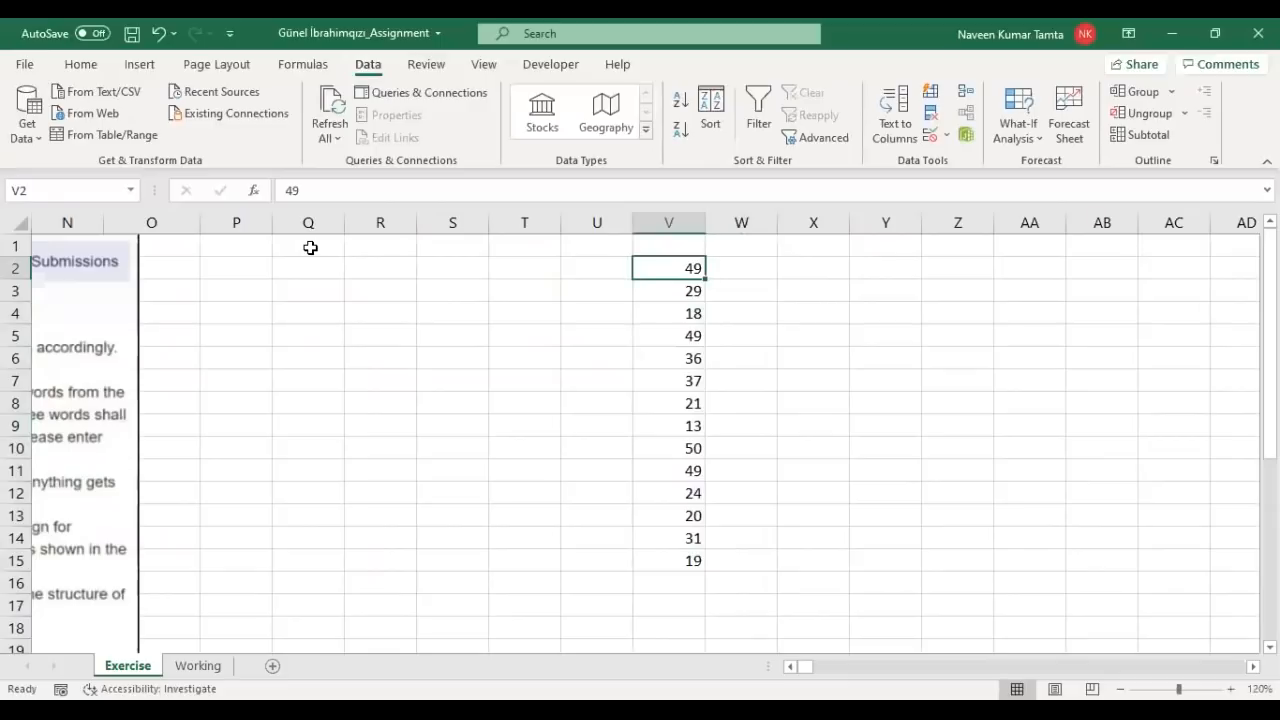
pyautogui.hotkey('ctrl', 'shift', 'Down')
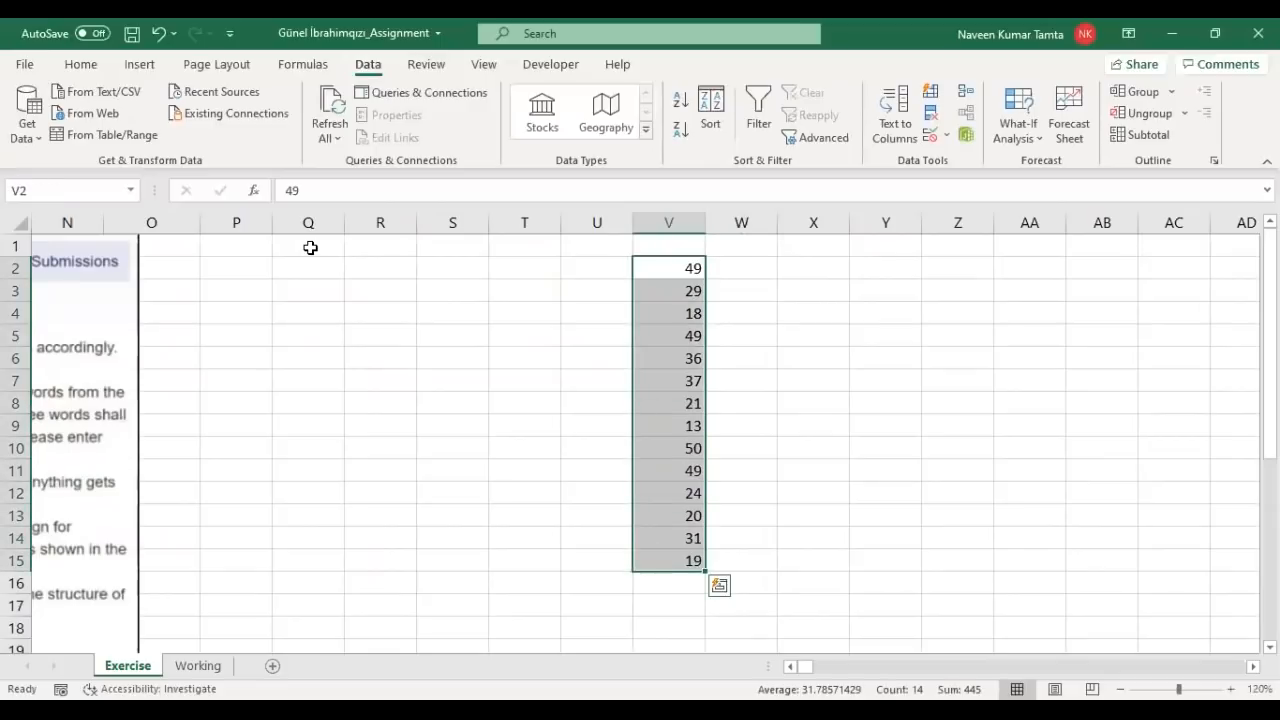
pyautogui.click(789, 666)
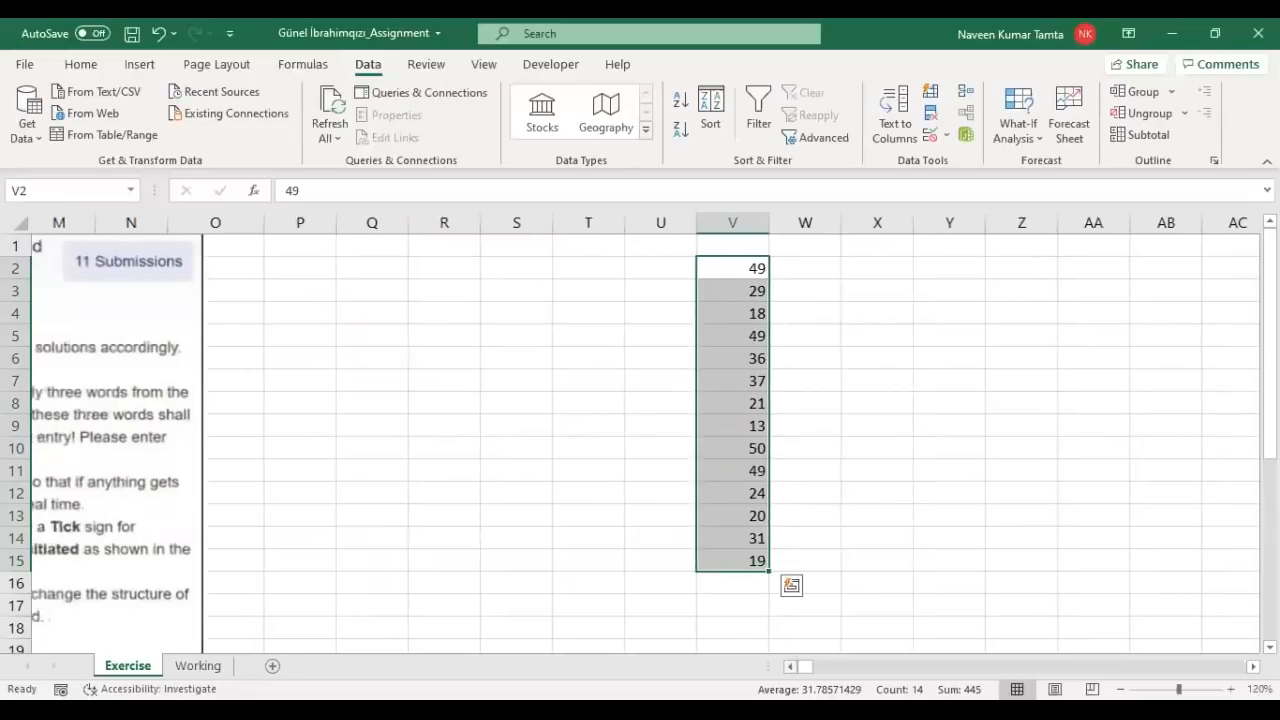
pyautogui.click(789, 666)
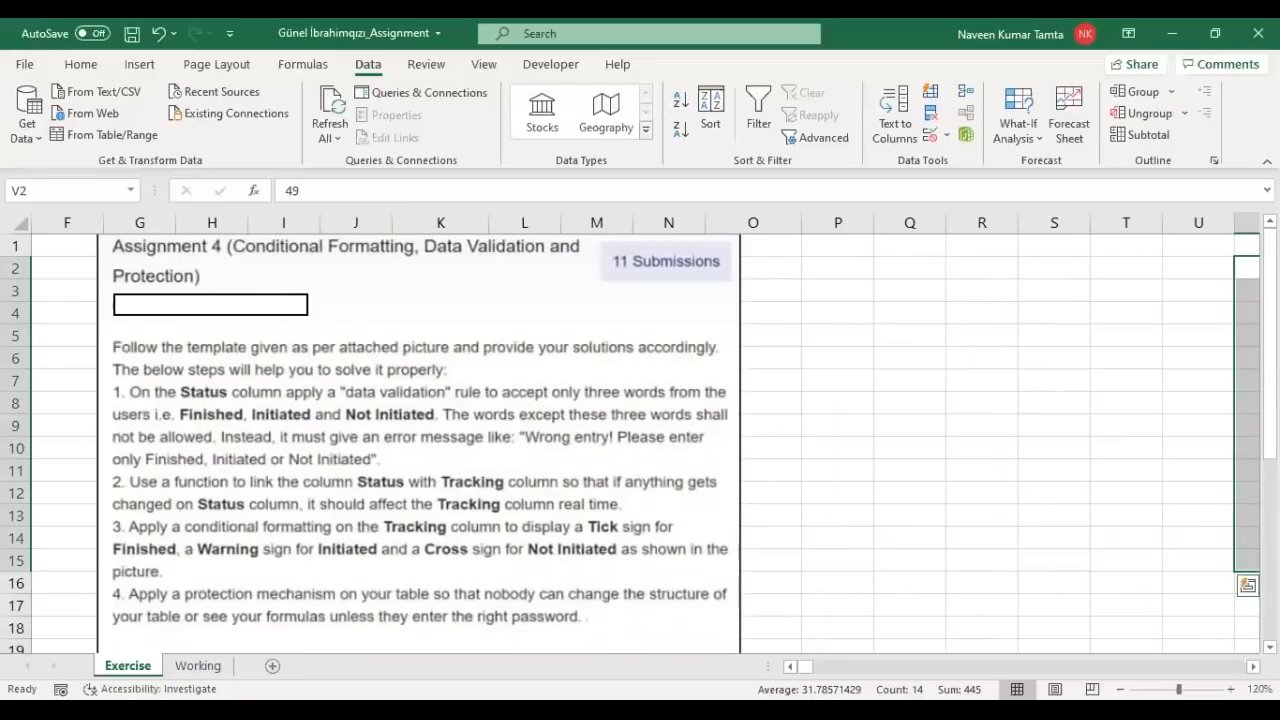
pyautogui.hscroll(4, 646, 443)
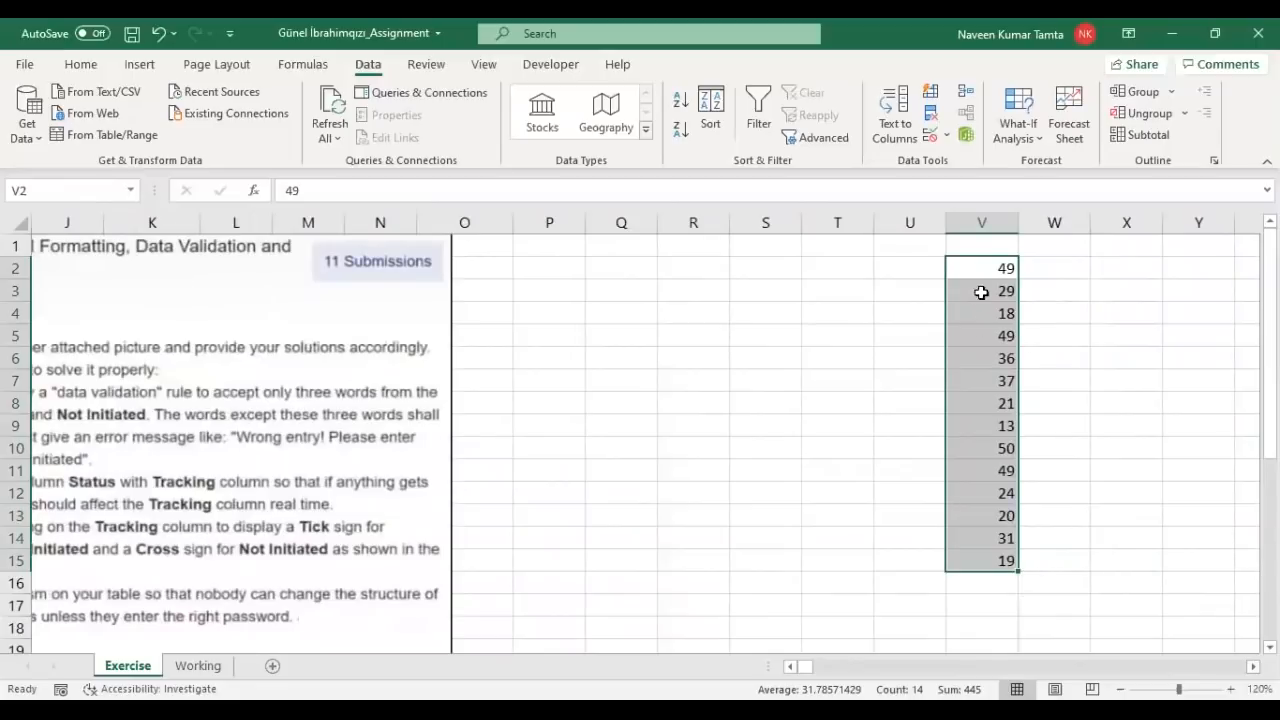
# Step: Start a new conditional formatting rule for V2:V15 using the 3 Symbols (Circled) icon set
pyautogui.click(81, 64)
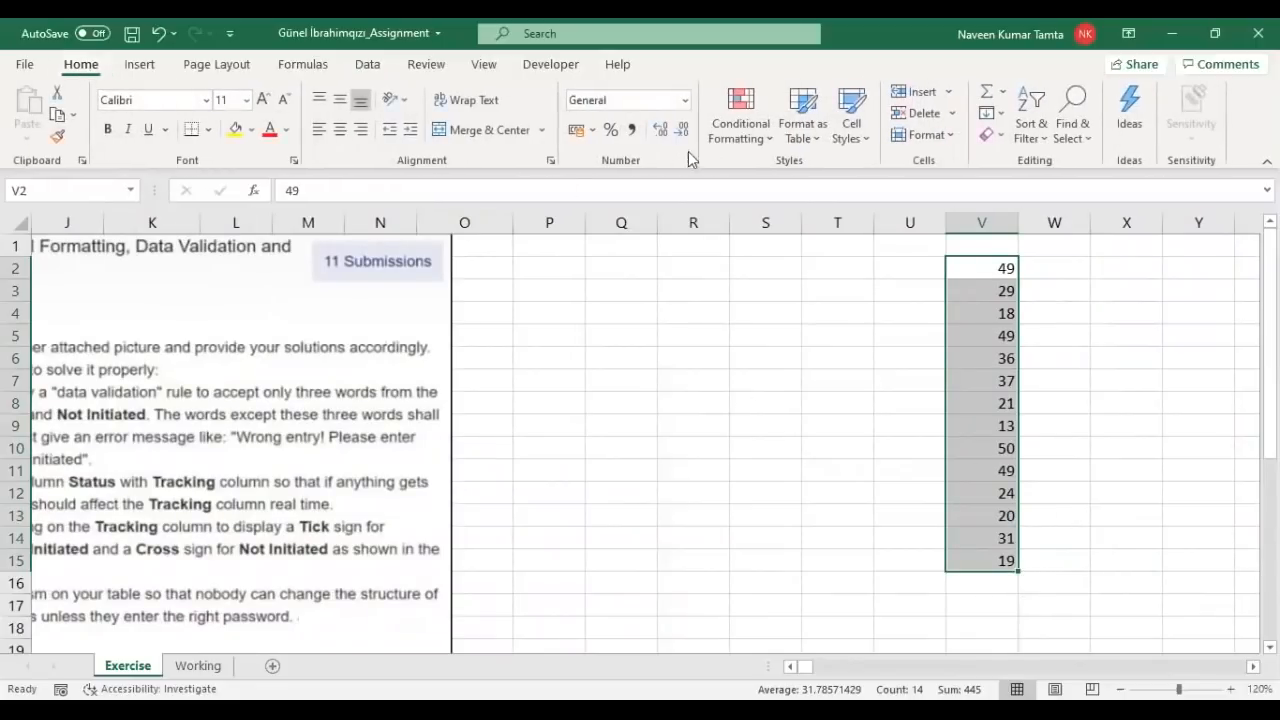
pyautogui.click(770, 145)
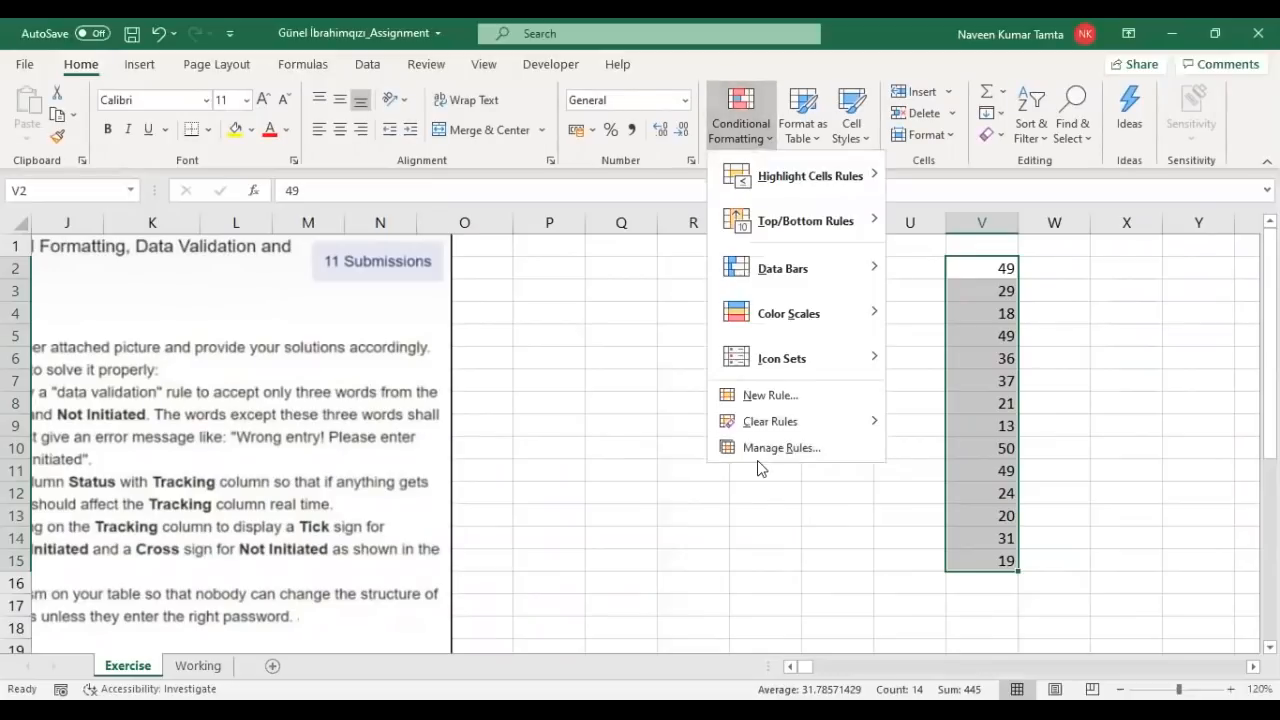
pyautogui.click(780, 448)
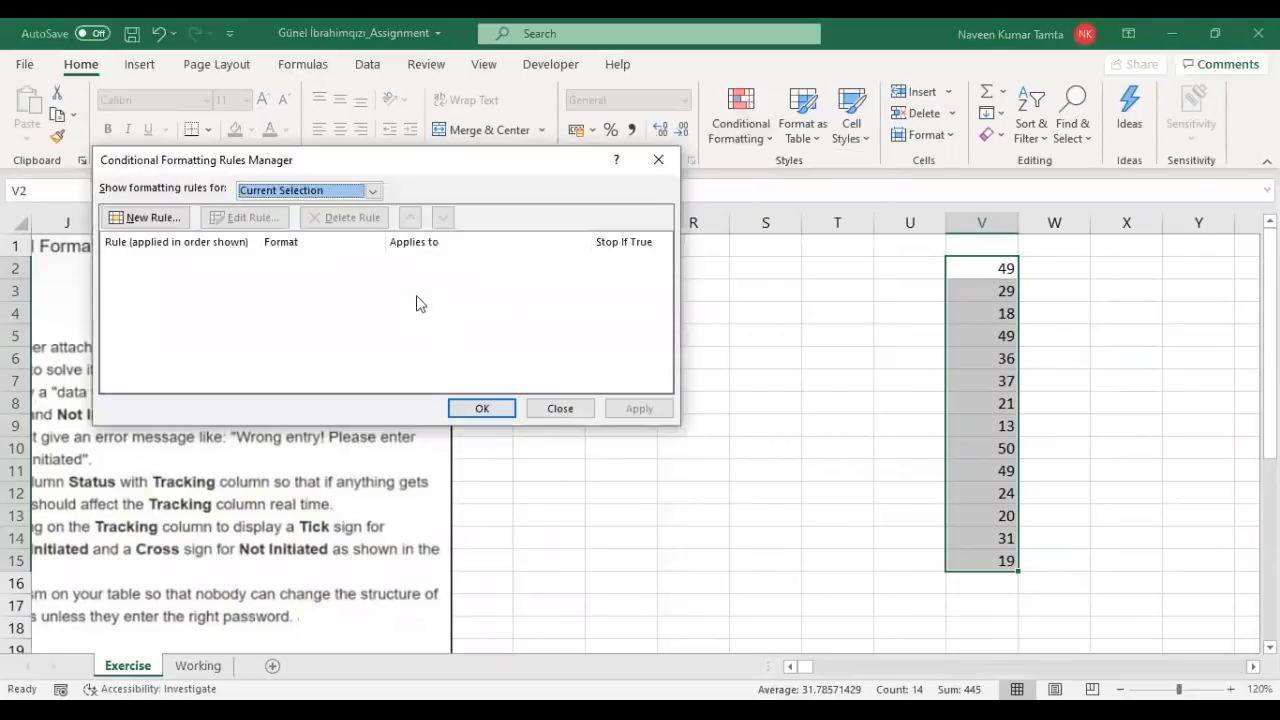
pyautogui.click(155, 216)
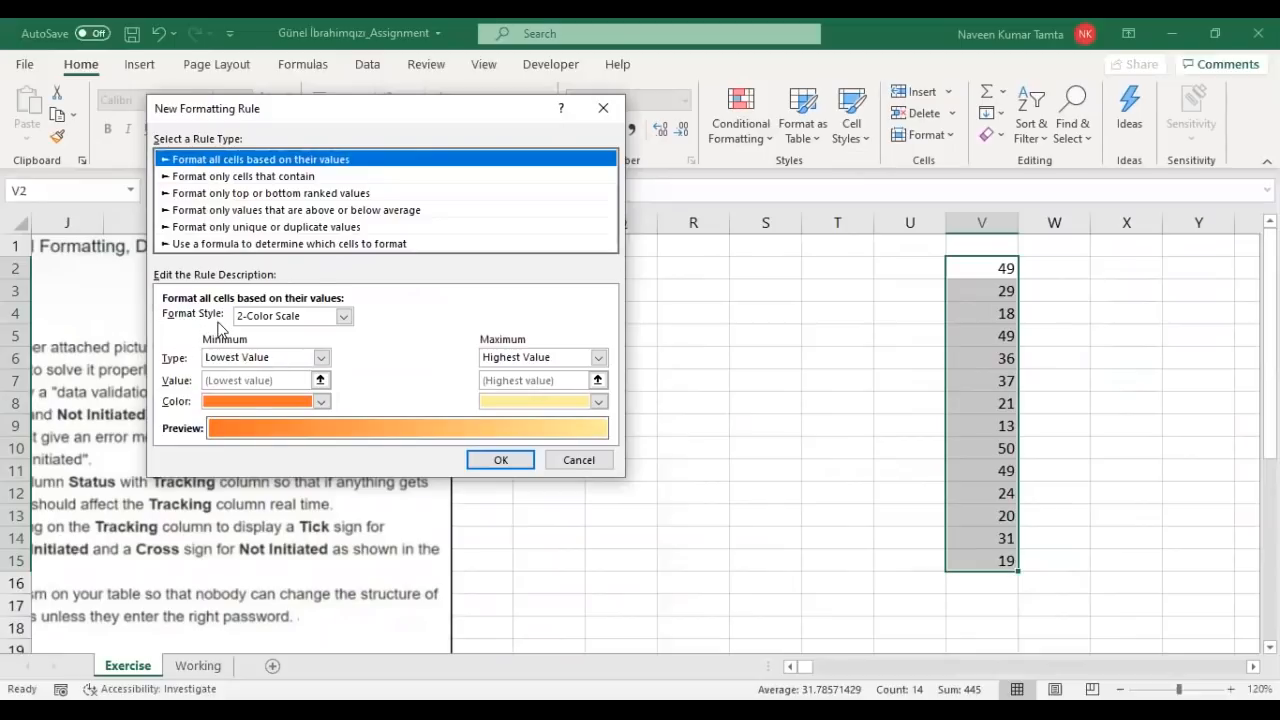
pyautogui.click(344, 316)
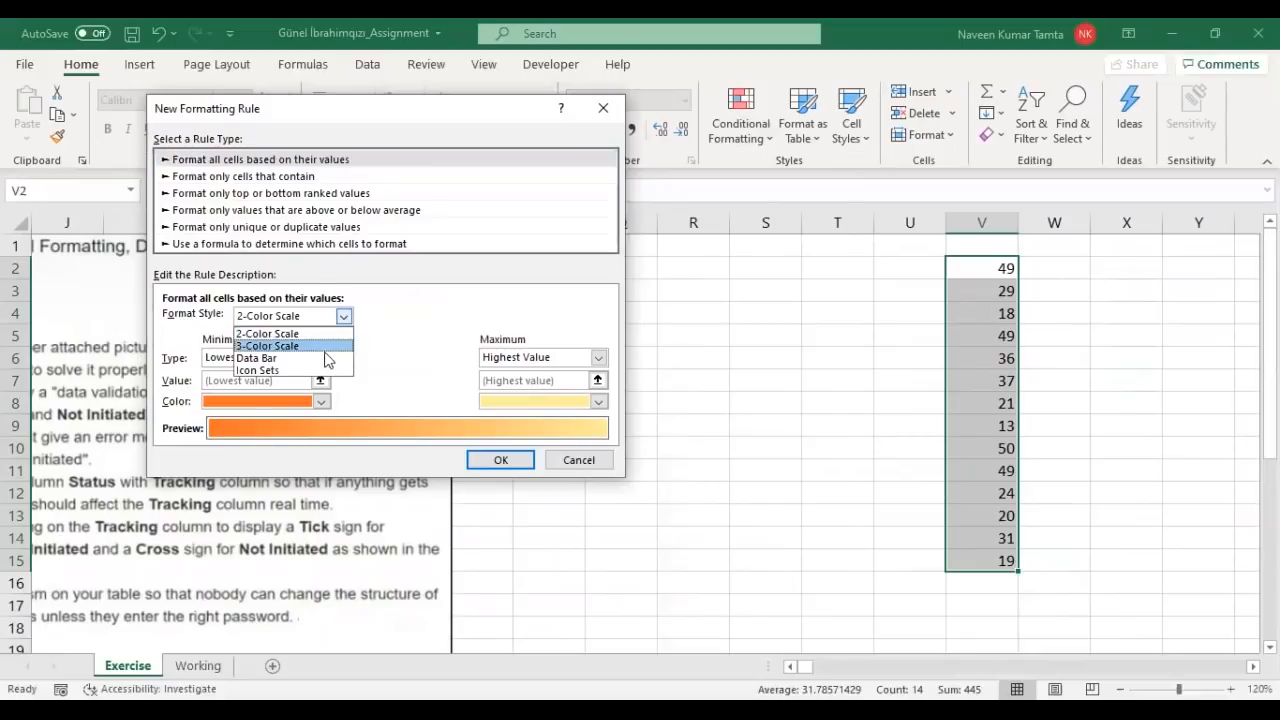
pyautogui.click(293, 370)
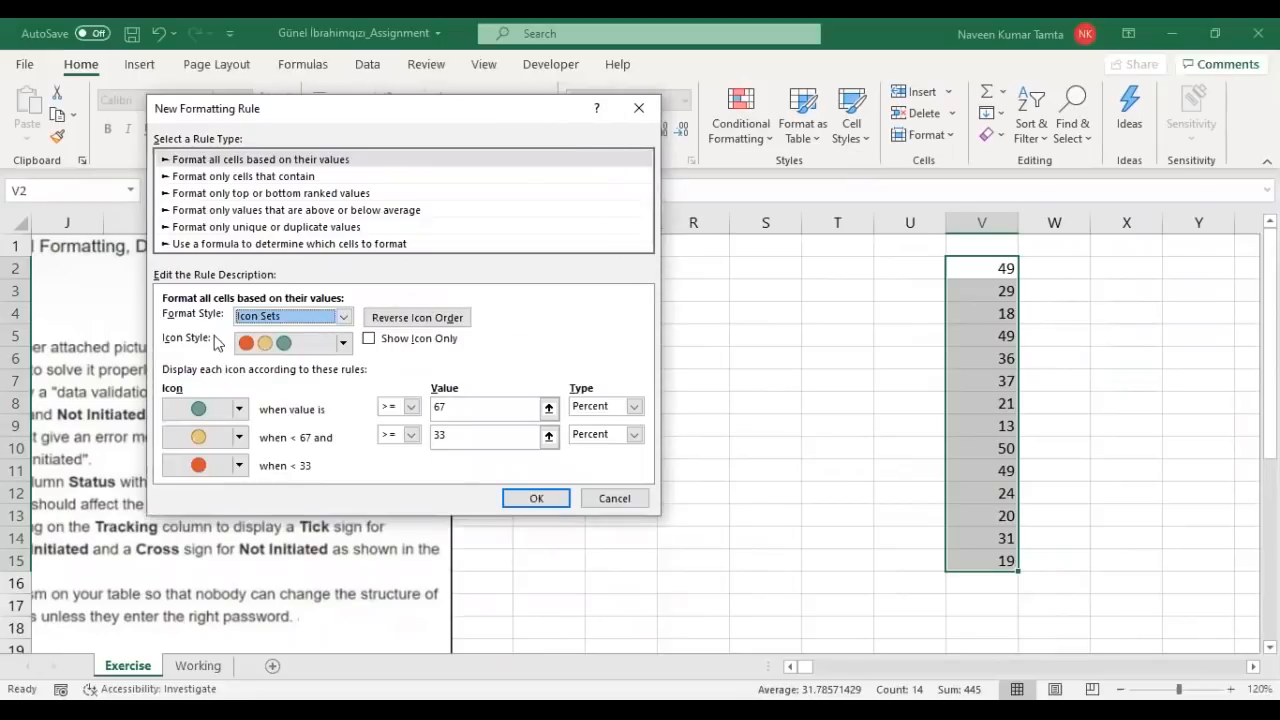
pyautogui.click(344, 344)
pyautogui.moveTo(347, 412)
pyautogui.mouseDown()
pyautogui.moveTo(348, 434)
pyautogui.moveTo(349, 410)
pyautogui.mouseUp()
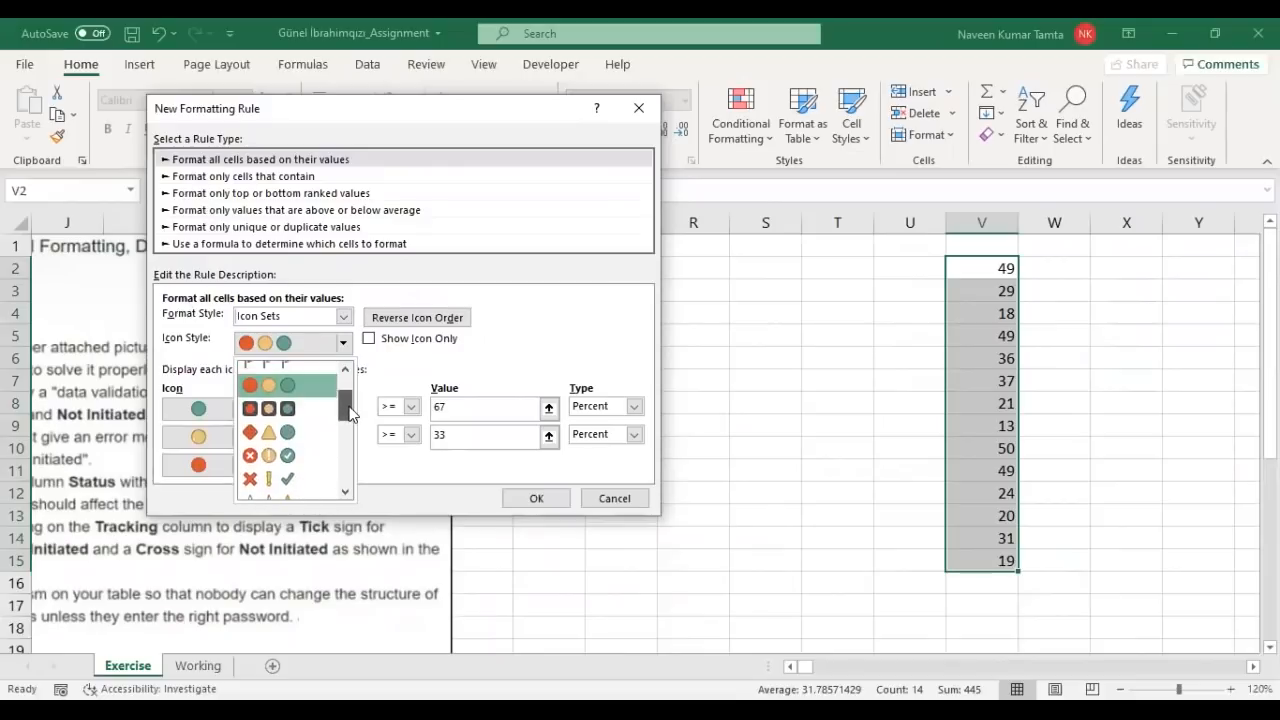
pyautogui.click(300, 458)
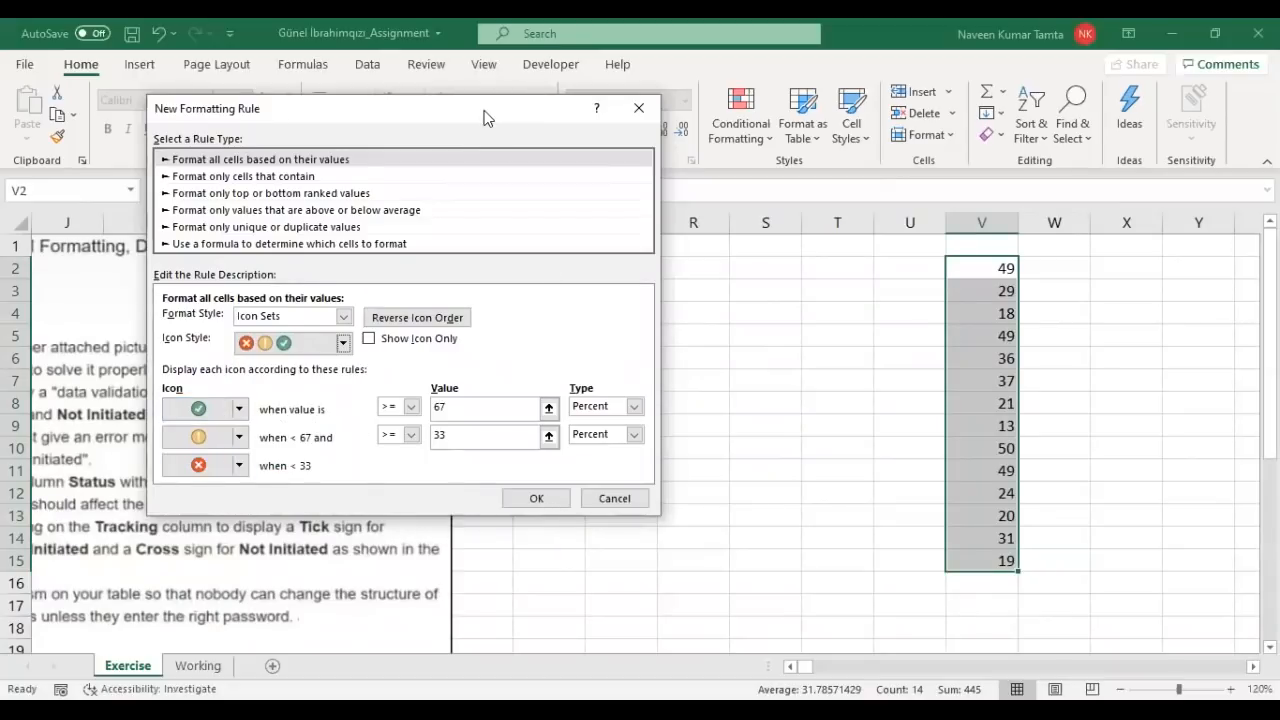
pyautogui.moveTo(484, 118); pyautogui.dragTo(645, 122)
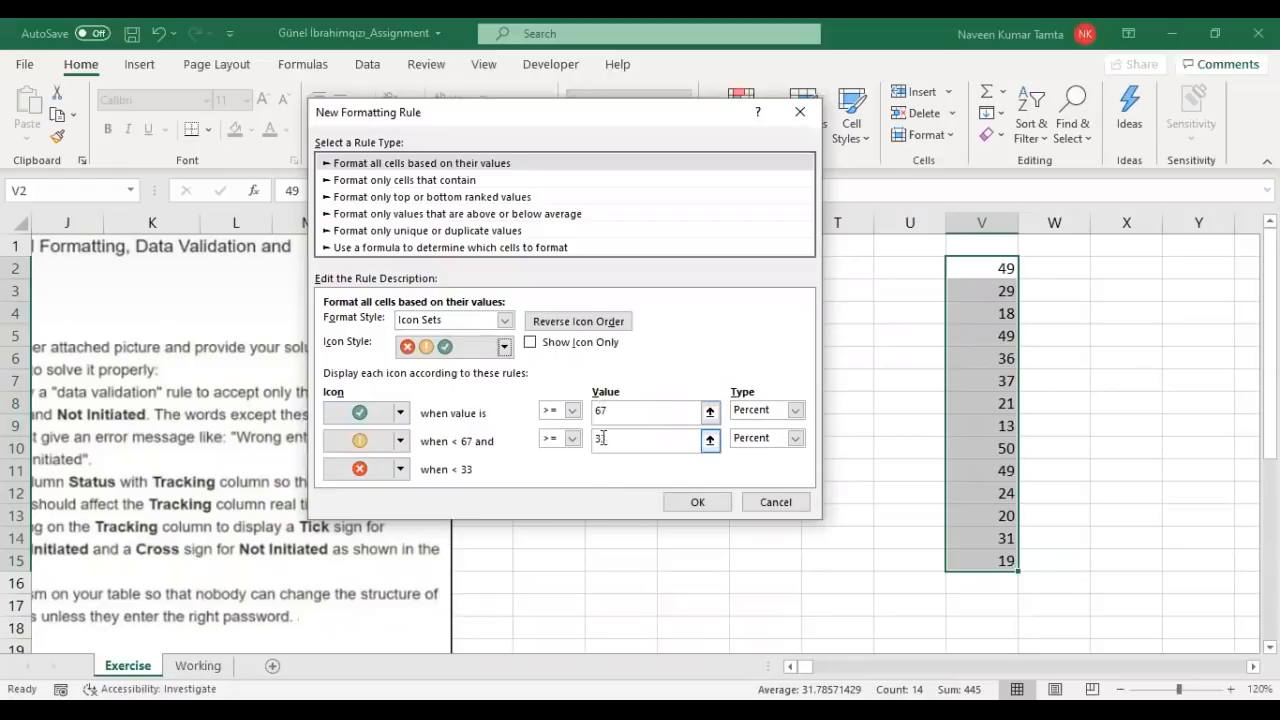
# Step: Set Number thresholds of 35 for the tick and 25 for the exclamation, and apply the rule
pyautogui.click(795, 412)
pyautogui.click(752, 427)
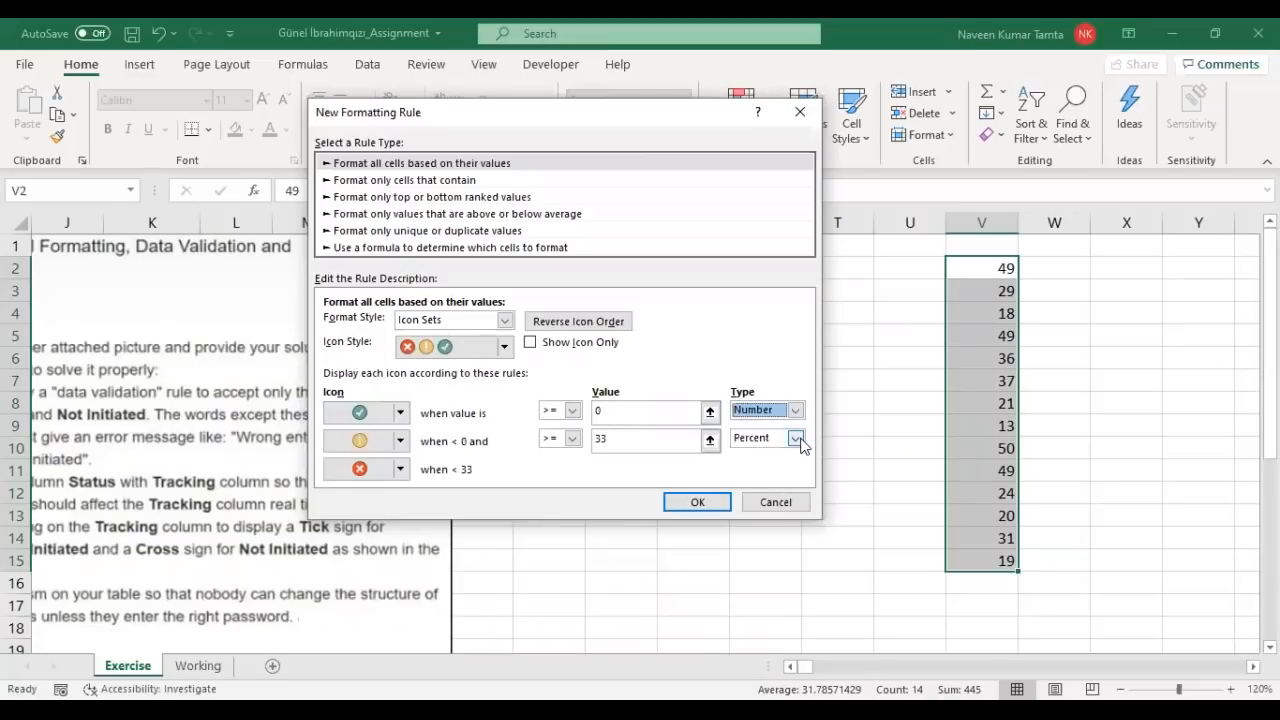
pyautogui.click(795, 439)
pyautogui.click(763, 455)
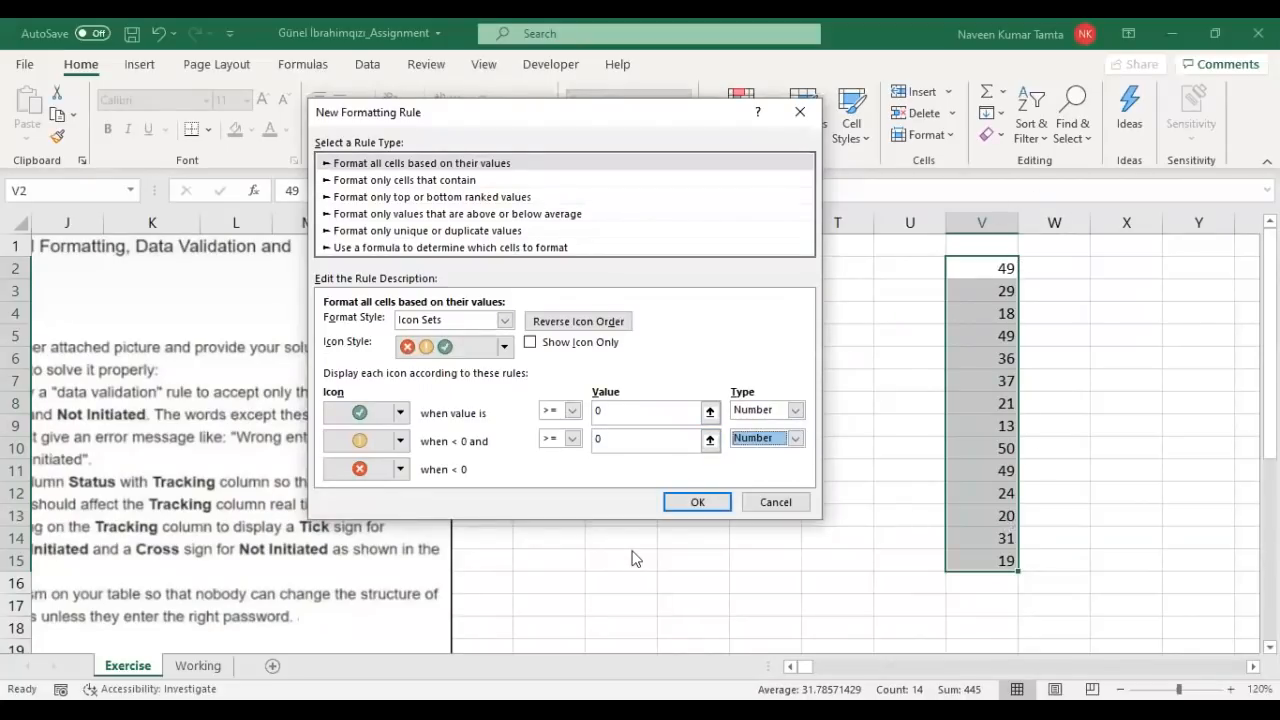
pyautogui.click(598, 411)
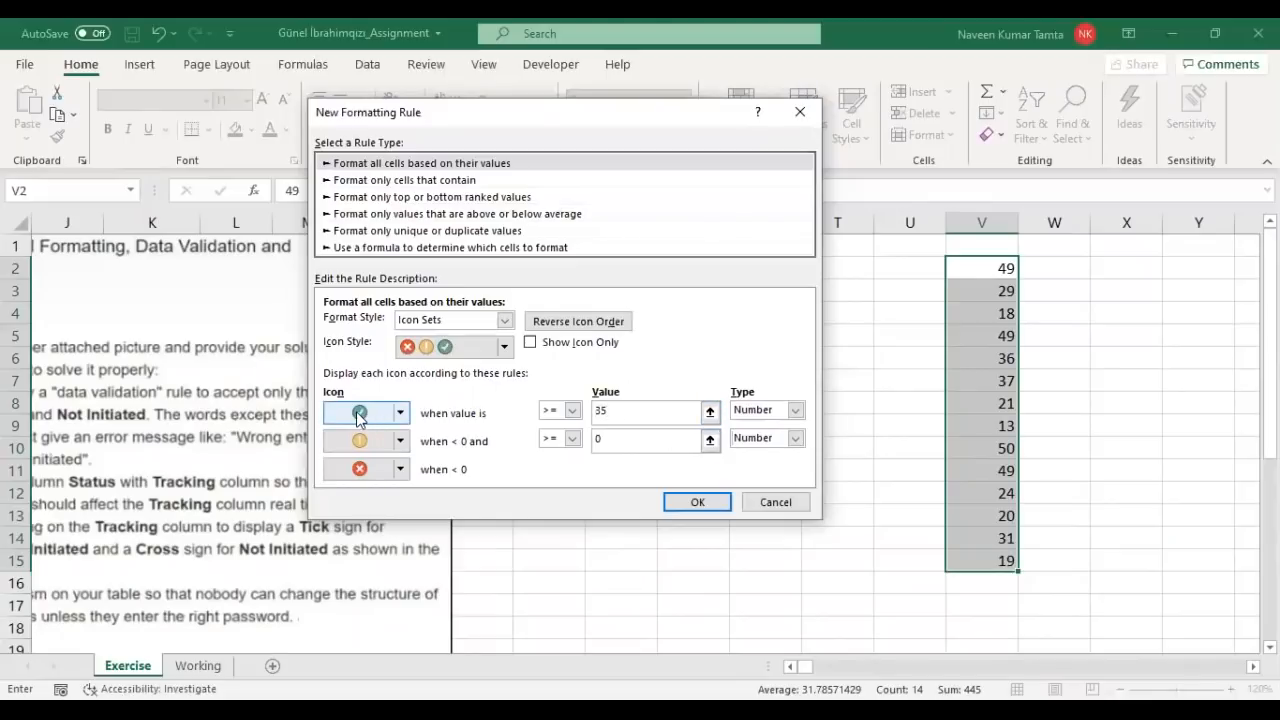
pyautogui.click(633, 437)
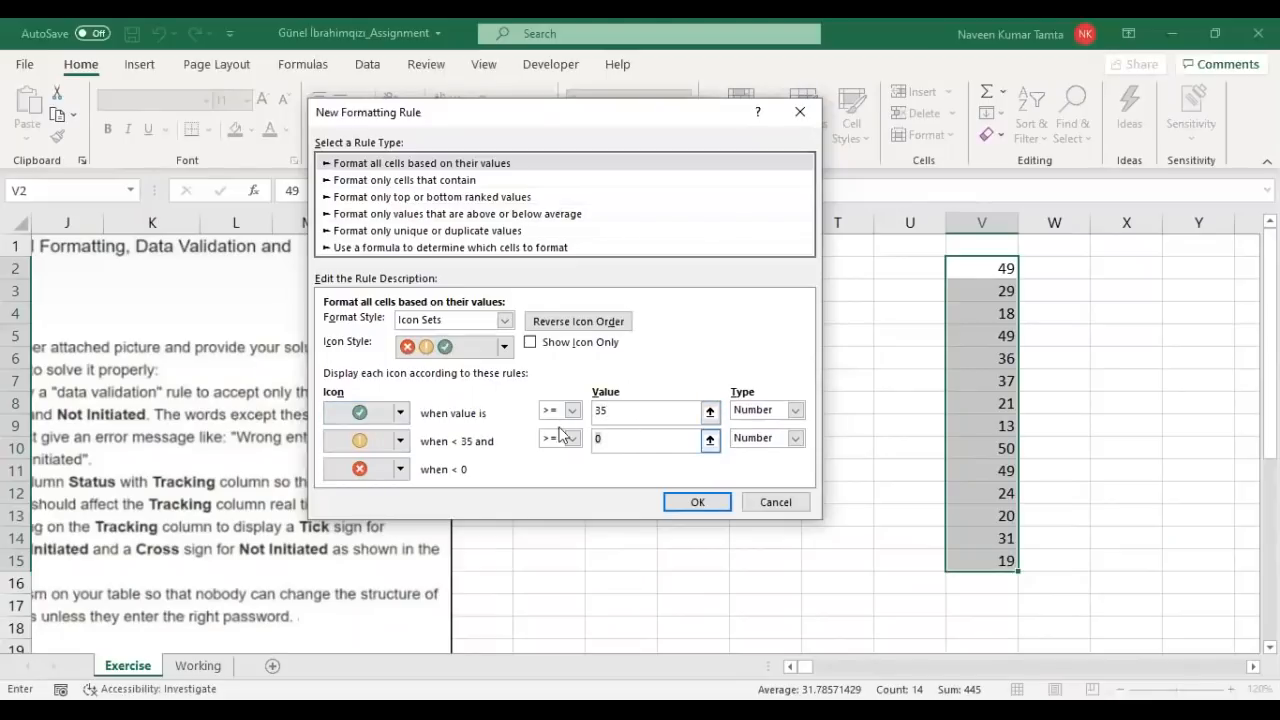
pyautogui.write('25')
pyautogui.click(700, 503)
pyautogui.click(620, 408)
pyautogui.click(482, 408)
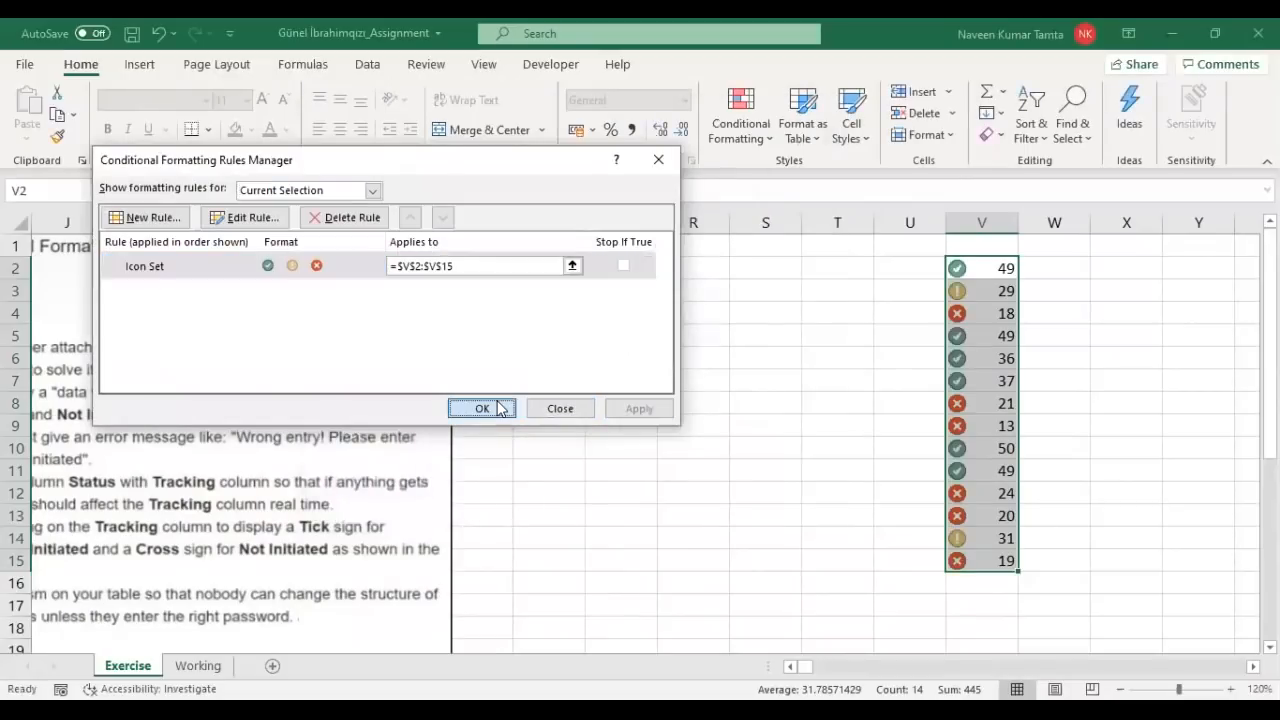
pyautogui.click(985, 272)
pyautogui.hotkey('ctrl', 'shift', 'Down')
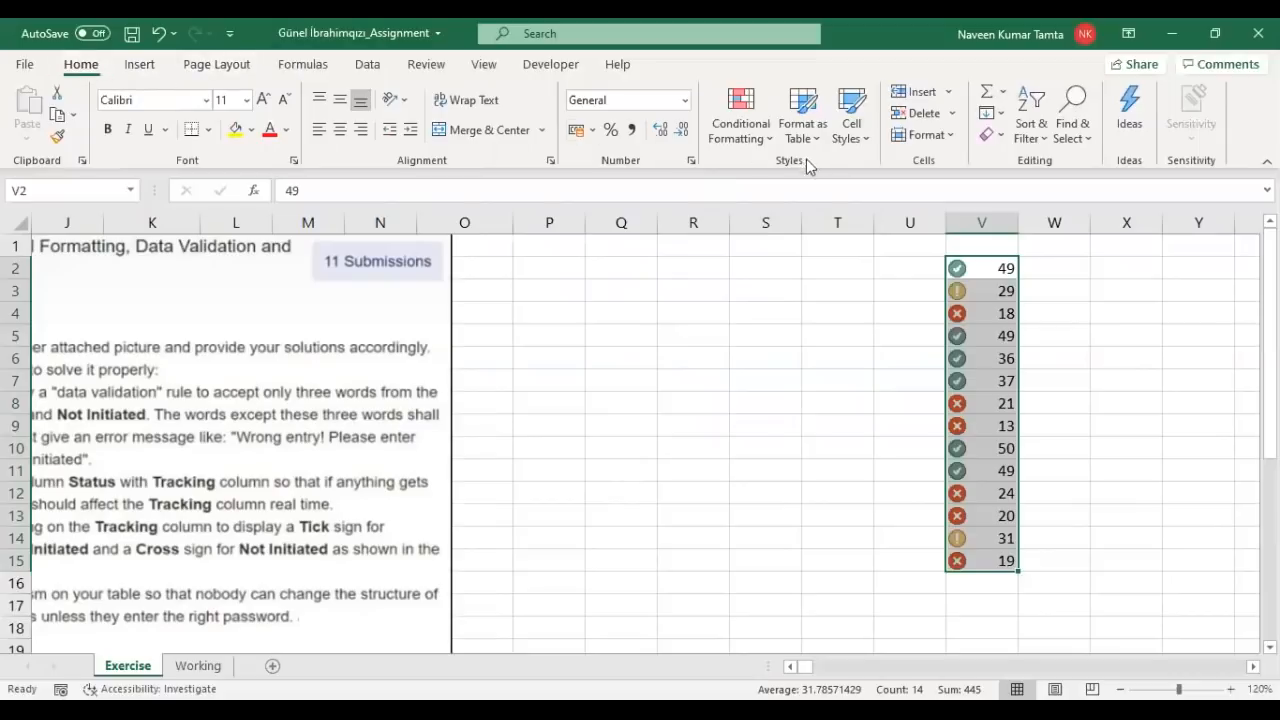
pyautogui.click(770, 140)
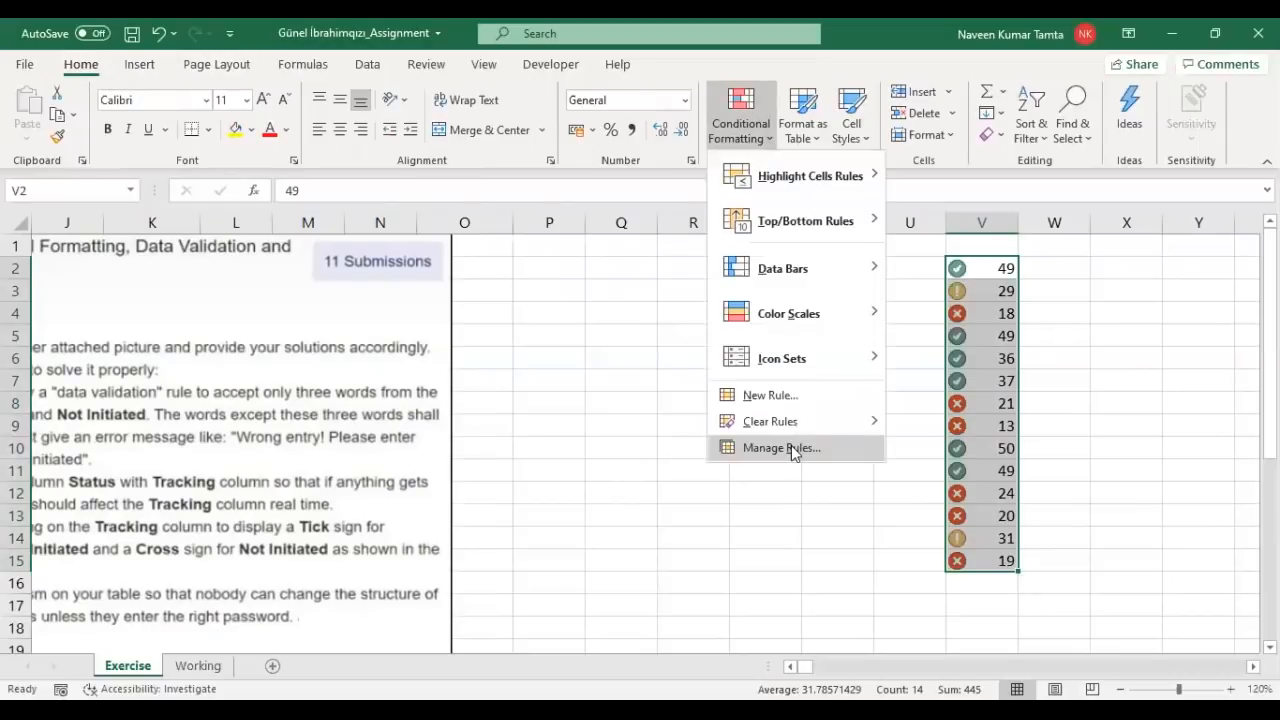
pyautogui.click(791, 447)
pyautogui.click(228, 216)
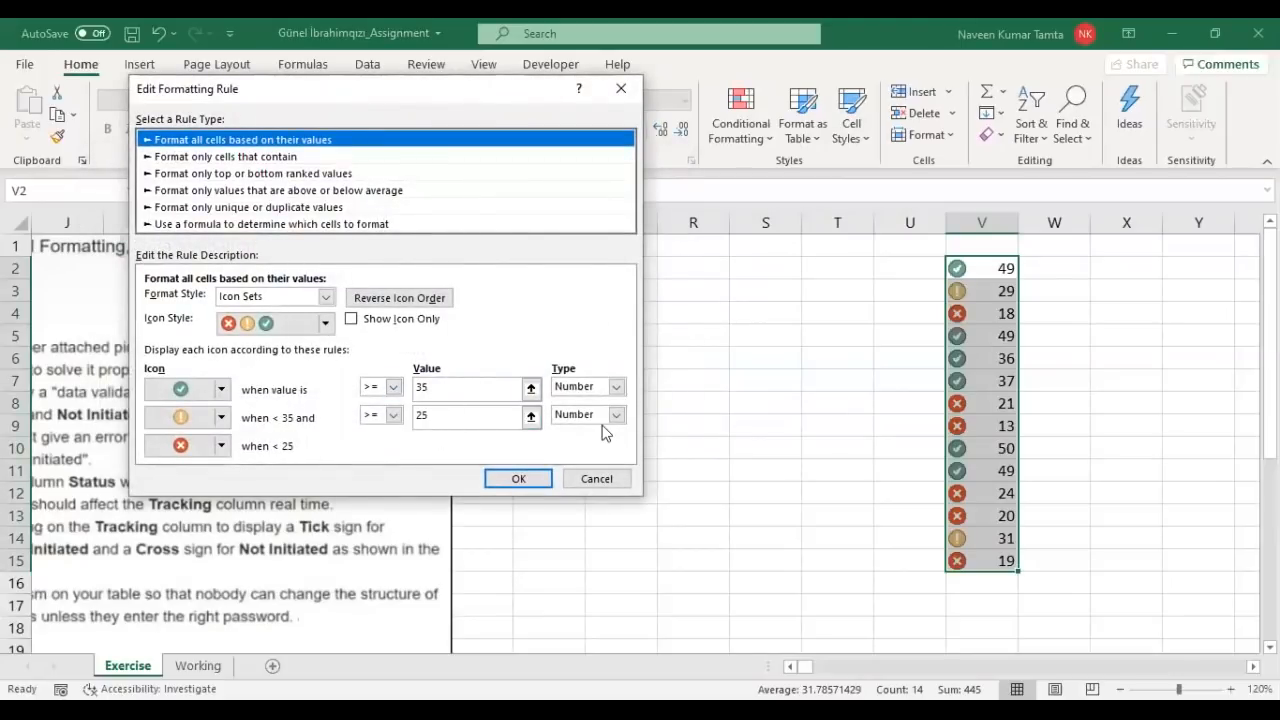
pyautogui.click(617, 388)
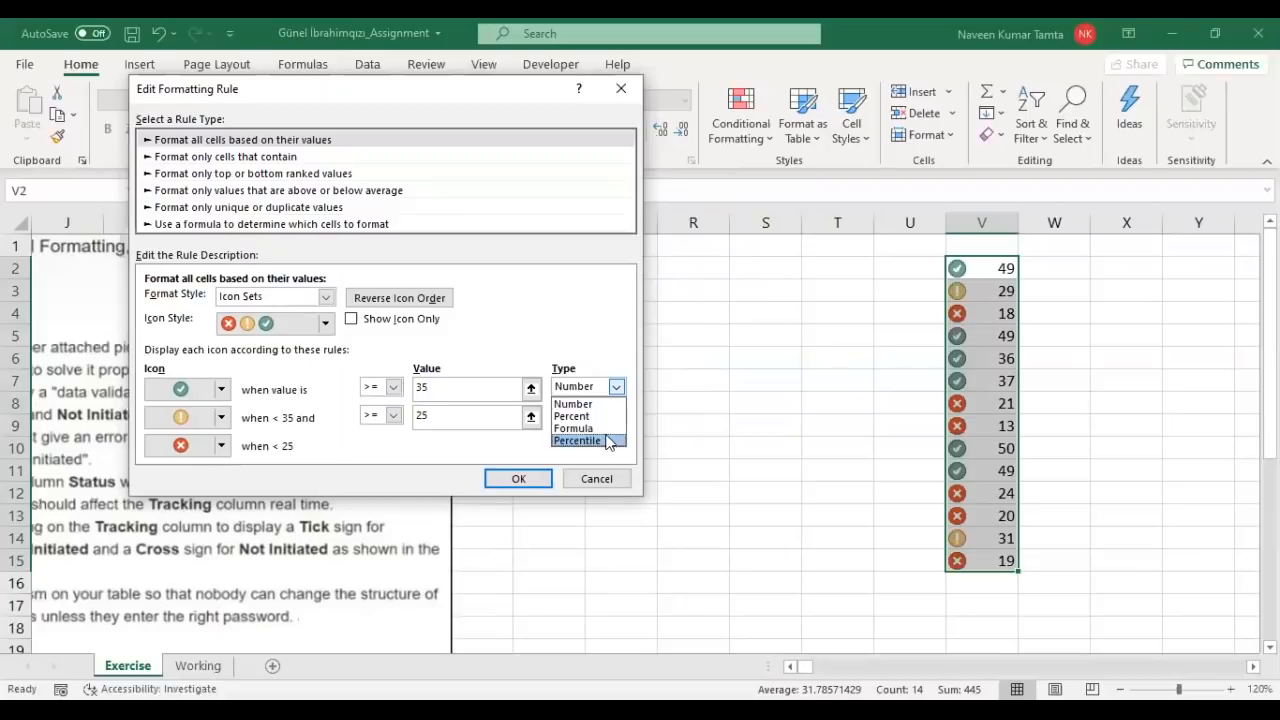
pyautogui.click(730, 420)
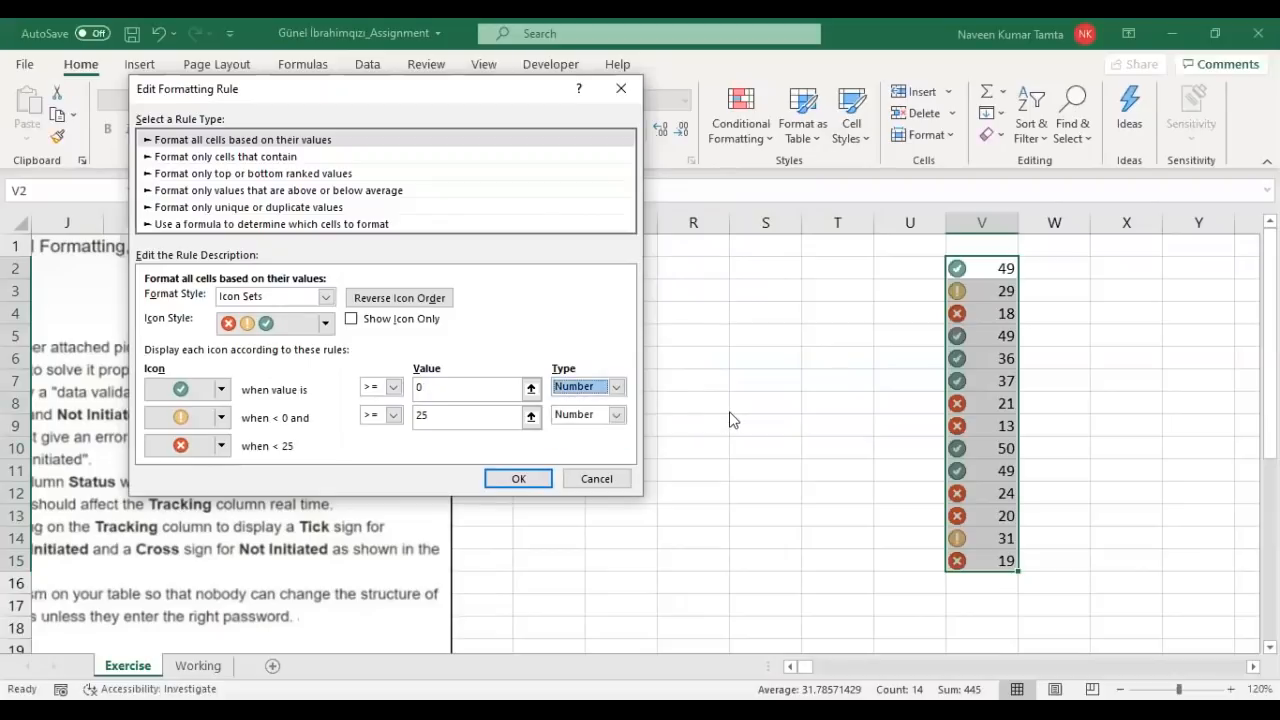
pyautogui.click(596, 480)
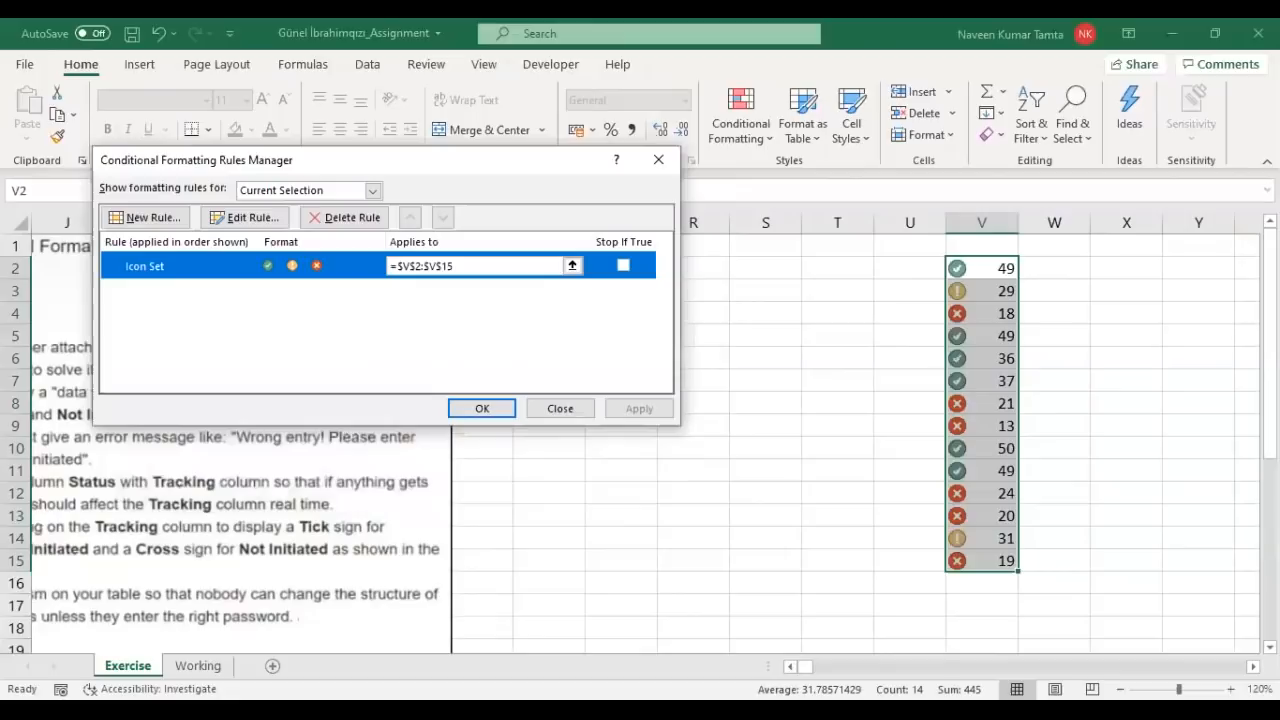
pyautogui.click(576, 416)
pyautogui.hscroll(-5, 366, 630)
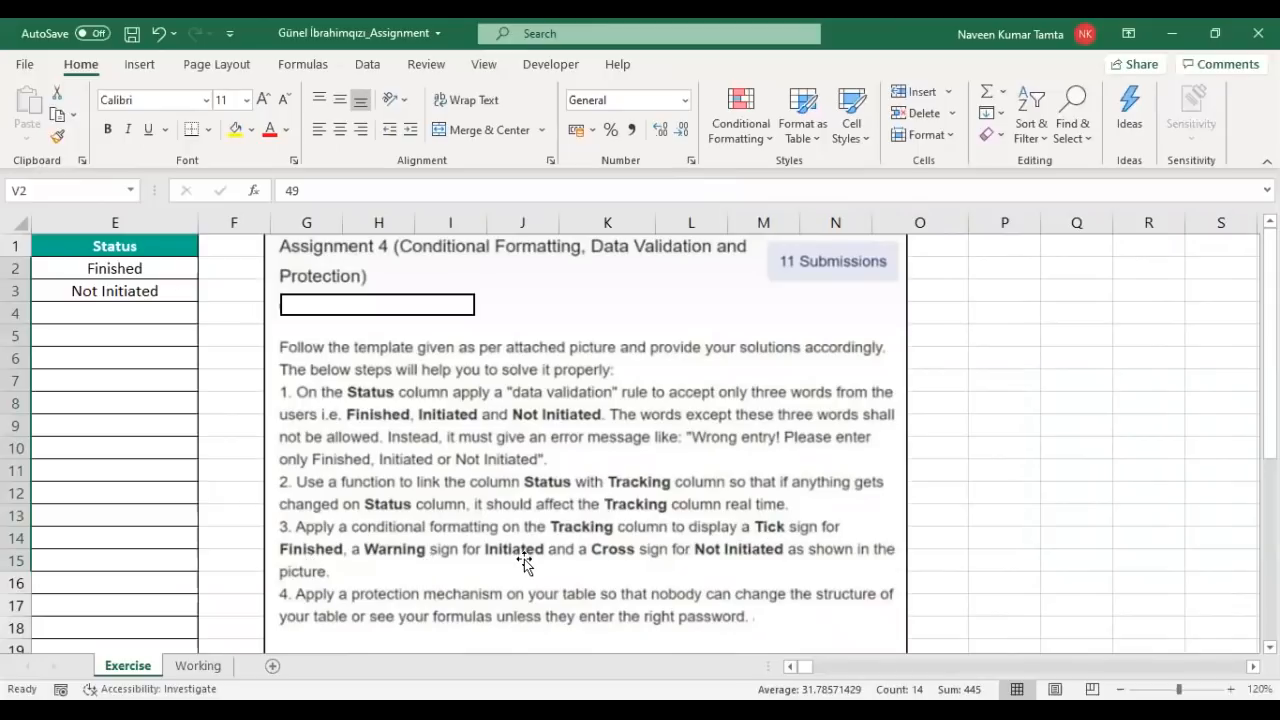
pyautogui.click(1069, 467)
pyautogui.hotkey('ctrl', 'Up')
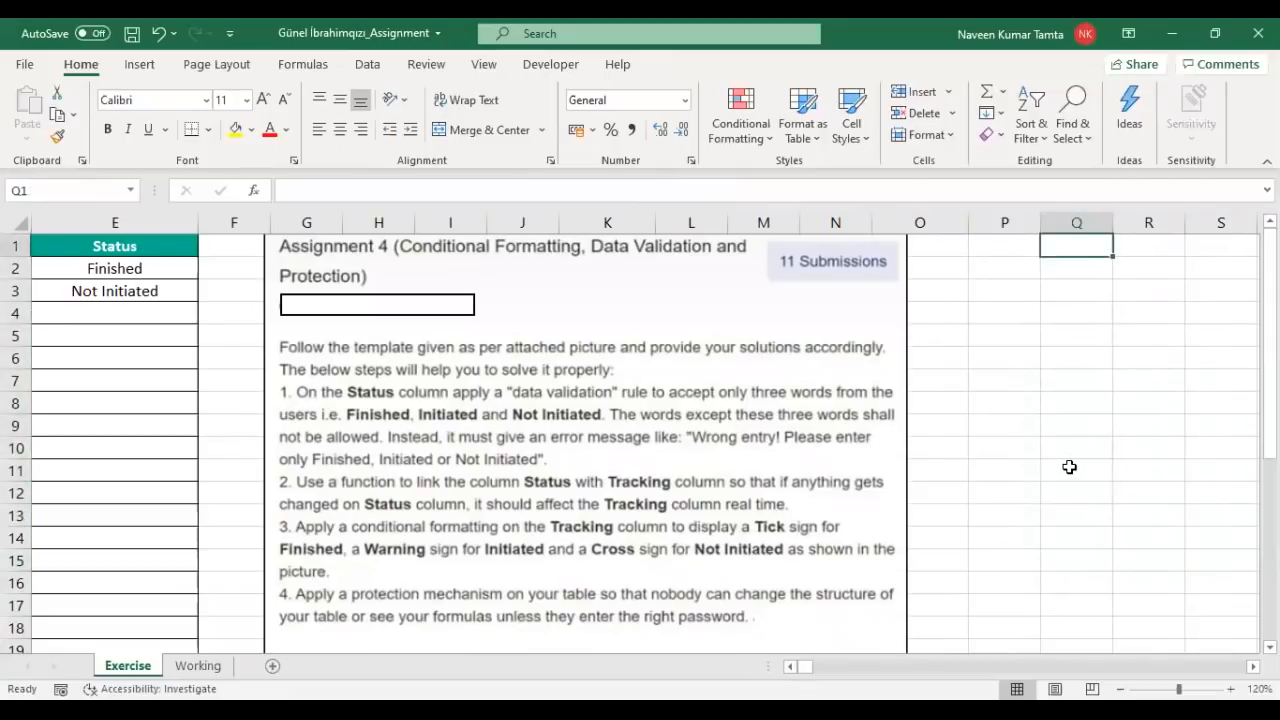
pyautogui.press('Right')
pyautogui.press('Right')
pyautogui.press('Right')
pyautogui.press('Right')
pyautogui.press('Right')
pyautogui.press('Down')
pyautogui.hotkey('ctrl', 'shift', 'Down')
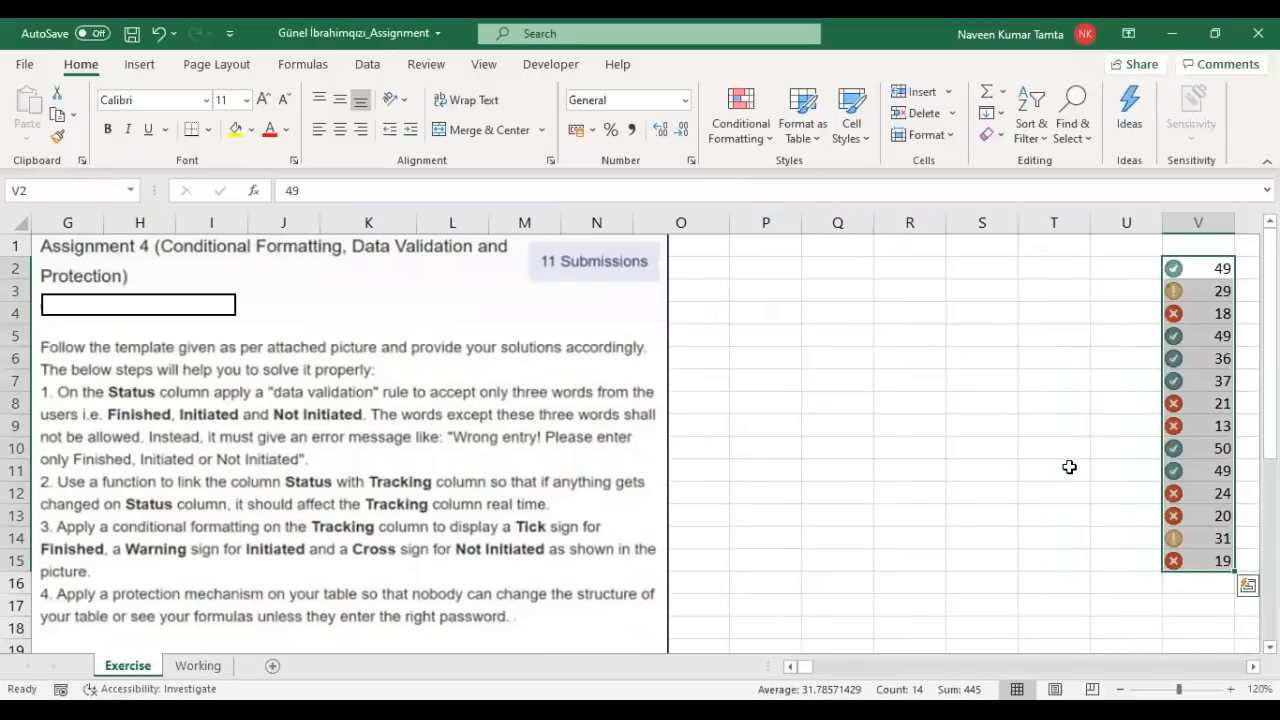
pyautogui.hotkey('ctrl', 'q')
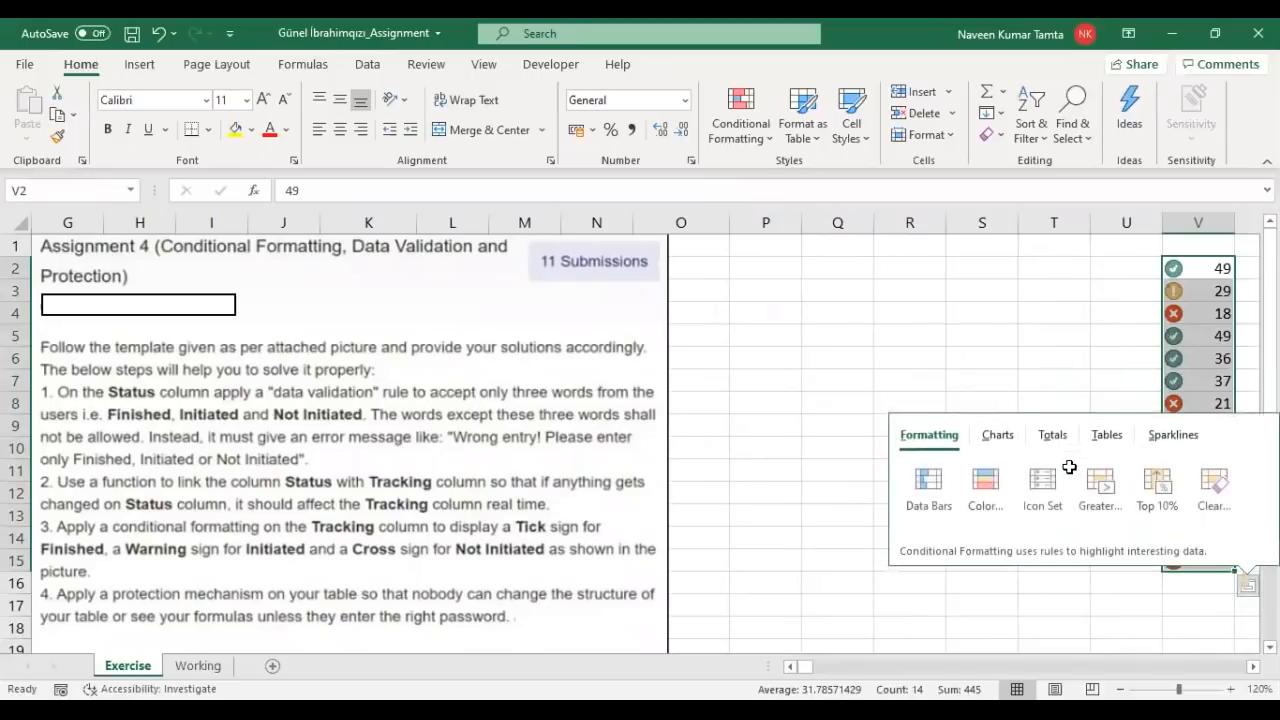
pyautogui.press('Escape')
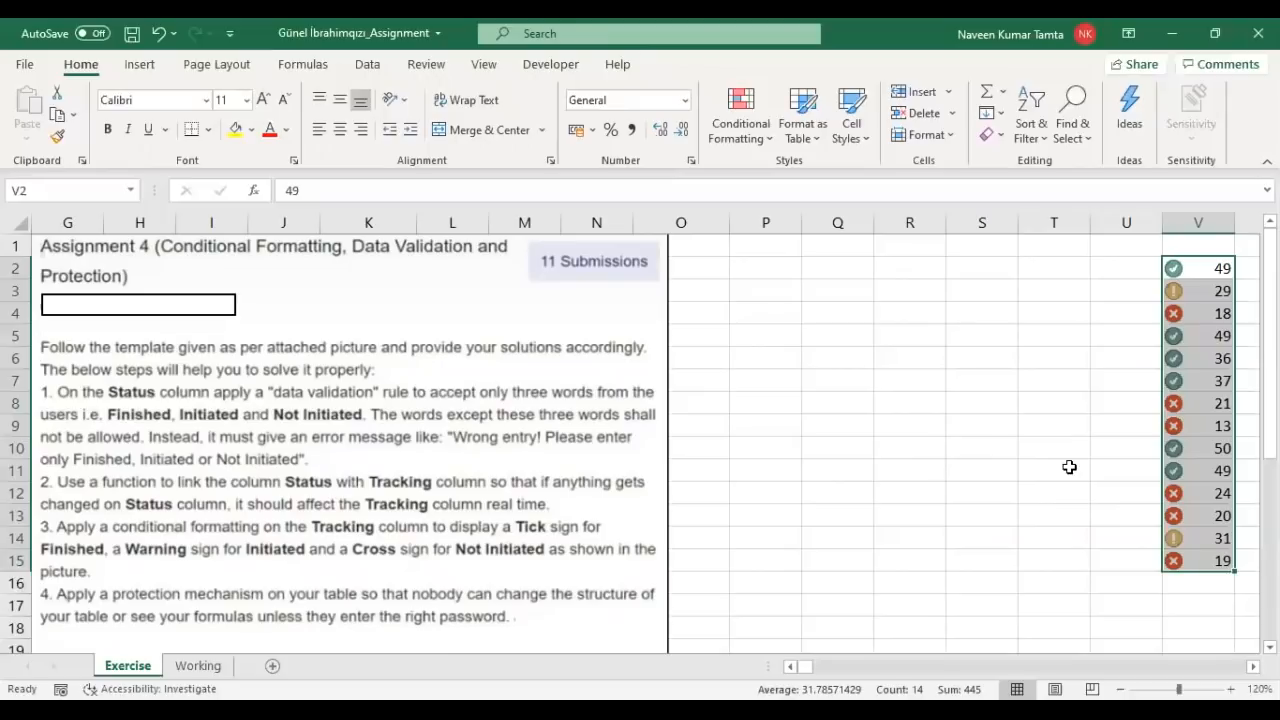
pyautogui.press('Left')
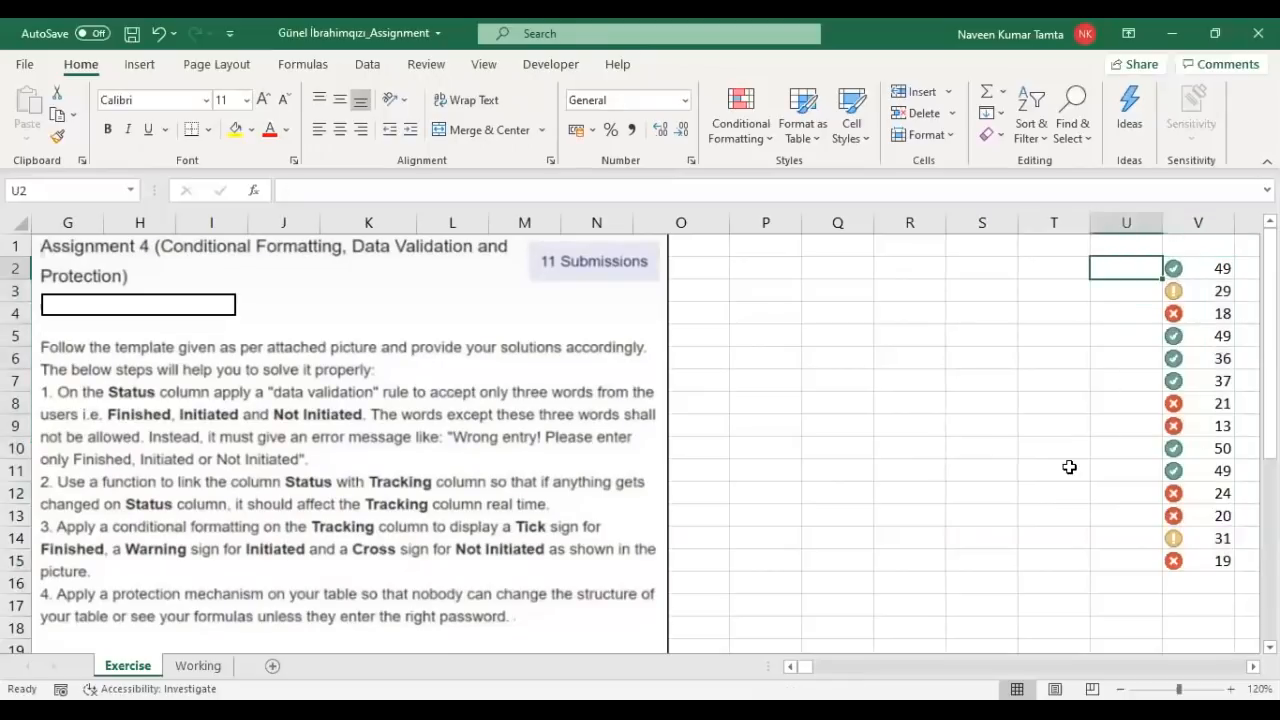
# Step: Set Status cell E4 to Initiated from its dropdown list
pyautogui.press('Left')
pyautogui.press('Left')
pyautogui.press('Left')
pyautogui.press('Left')
pyautogui.press('Left')
pyautogui.press('Left')
pyautogui.press('Left')
pyautogui.press('Left')
pyautogui.press('Left')
pyautogui.press('Left')
pyautogui.press('Left')
pyautogui.press('Left')
pyautogui.press('Left')
pyautogui.press('Left')
pyautogui.press('Left')
pyautogui.press('Left')
pyautogui.press('Left')
pyautogui.press('Left')
pyautogui.press('Left')
pyautogui.press('Left')
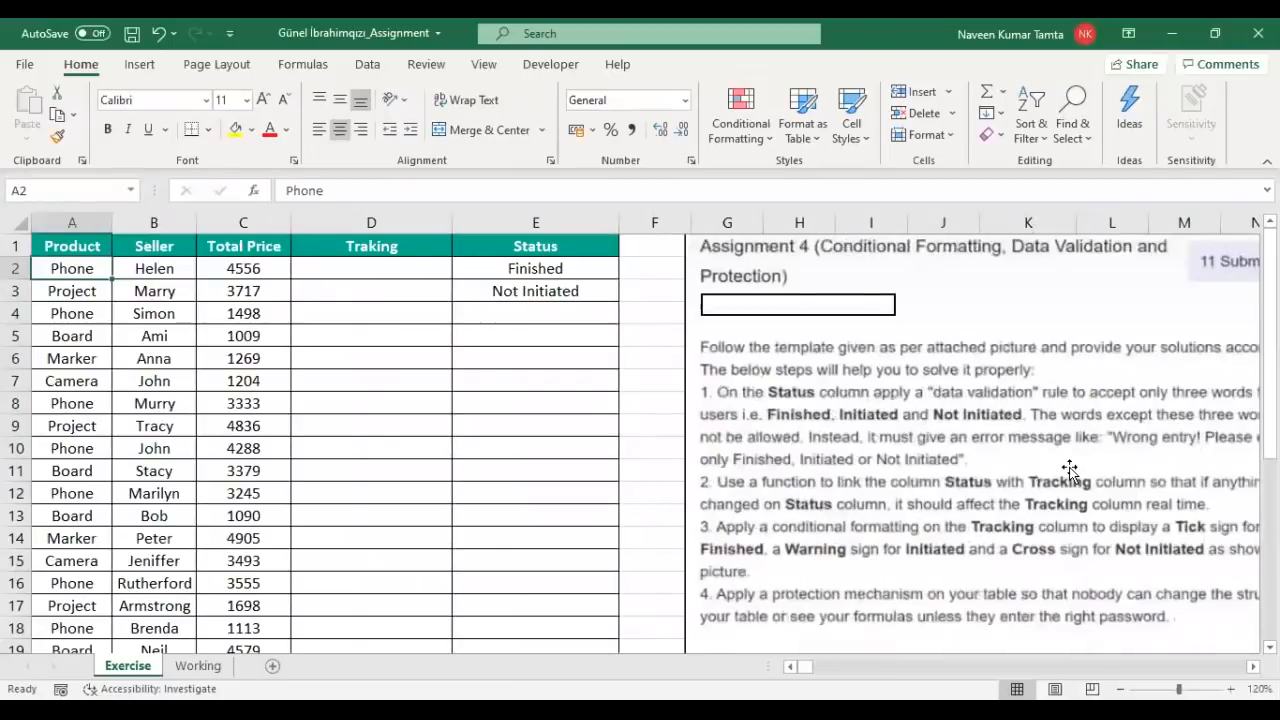
pyautogui.press('Right')
pyautogui.press('Right')
pyautogui.press('Right')
pyautogui.press('Right')
pyautogui.press('Down')
pyautogui.press('Down')
pyautogui.hotkey('alt', 'Down')
pyautogui.press('Down')
pyautogui.press('Down')
pyautogui.press('Return')
pyautogui.hotkey('alt', 'Down')
pyautogui.press('Up')
pyautogui.press('Return')
# Step: Copy the statuses Finished, Not Initiated, Initiated from E2:E4 into Y2:Y4
pyautogui.press('Up')
pyautogui.press('Up')
pyautogui.hotkey('shift', 'Down')
pyautogui.hotkey('shift', 'Down')
pyautogui.hotkey('ctrl', 'c')
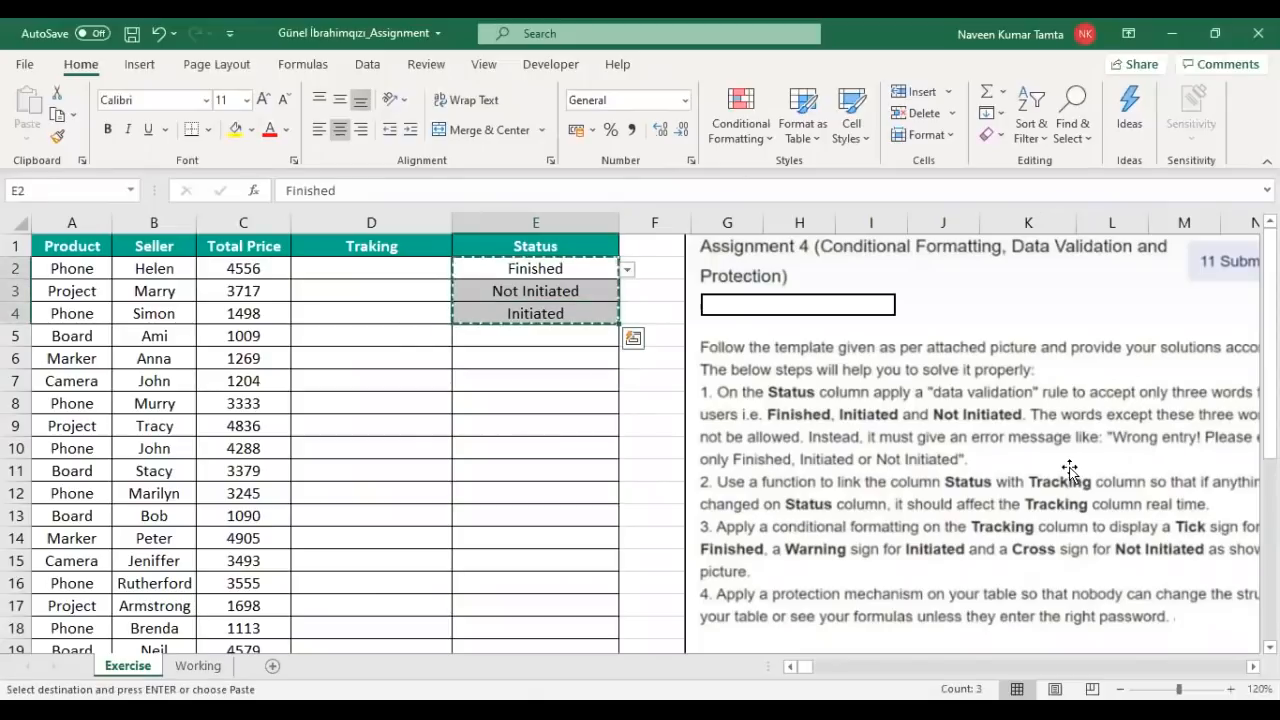
pyautogui.press('Right')
pyautogui.press('Right')
pyautogui.press('Right')
pyautogui.press('Right')
pyautogui.press('Right')
pyautogui.press('Right')
pyautogui.press('Right')
pyautogui.press('Right')
pyautogui.press('Right')
pyautogui.press('Right')
pyautogui.press('Right')
pyautogui.press('Right')
pyautogui.press('Right')
pyautogui.press('Right')
pyautogui.press('Right')
pyautogui.press('Right')
pyautogui.press('Right')
pyautogui.press('Right')
pyautogui.press('Right')
pyautogui.press('Right')
pyautogui.press('Left')
pyautogui.press('Left')
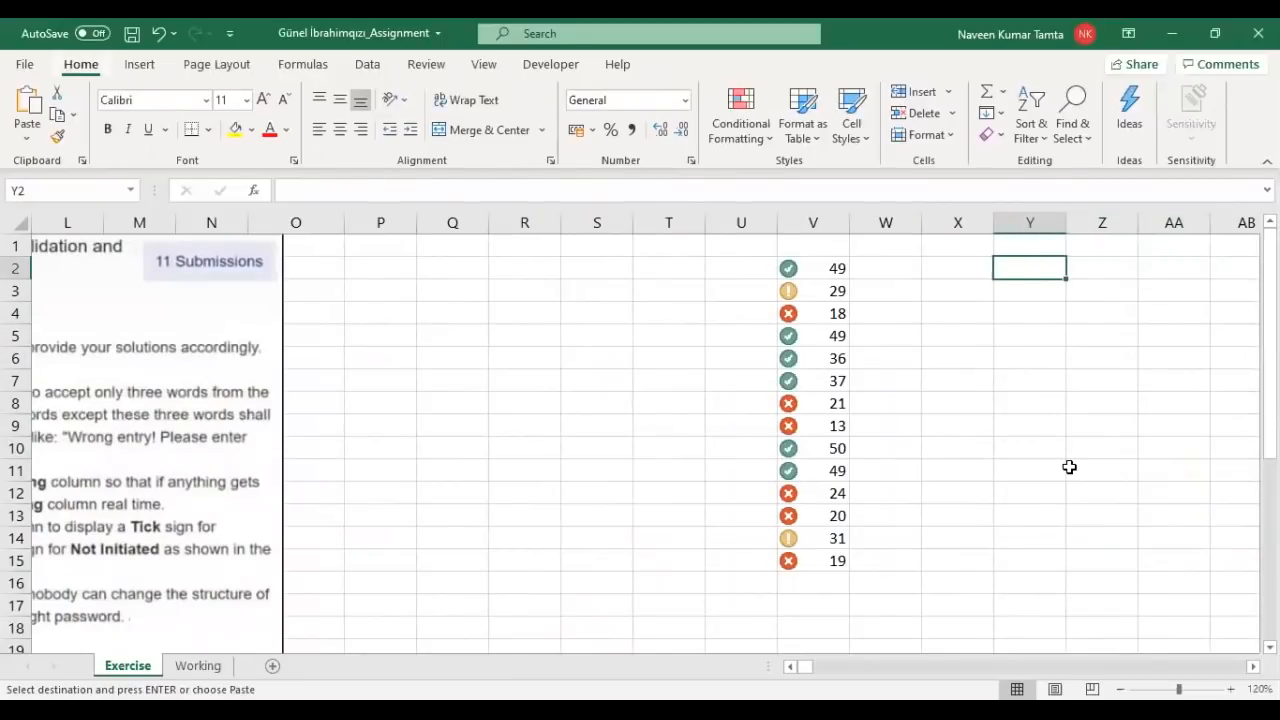
pyautogui.hotkey('ctrl', 'v')
pyautogui.press('Up')
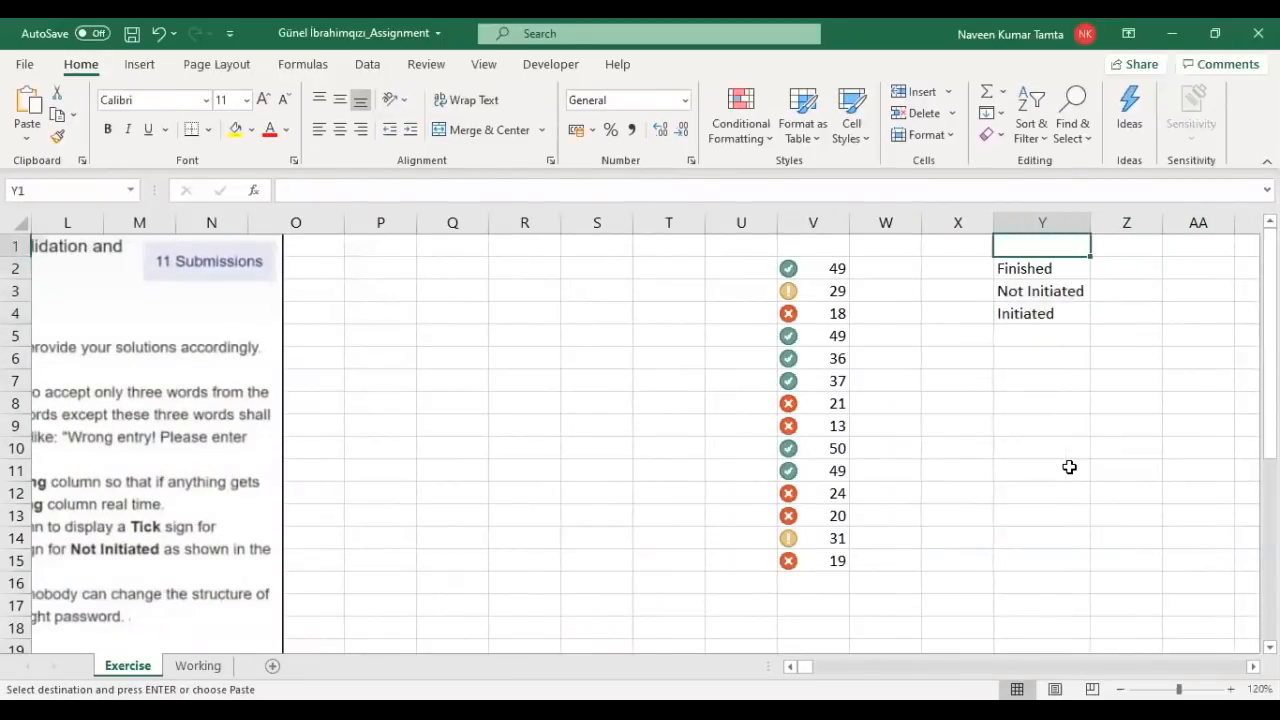
pyautogui.press('Down')
pyautogui.press('Right')
pyautogui.press('Right')
pyautogui.press('Right')
pyautogui.press('Left')
pyautogui.press('Left')
pyautogui.press('Left')
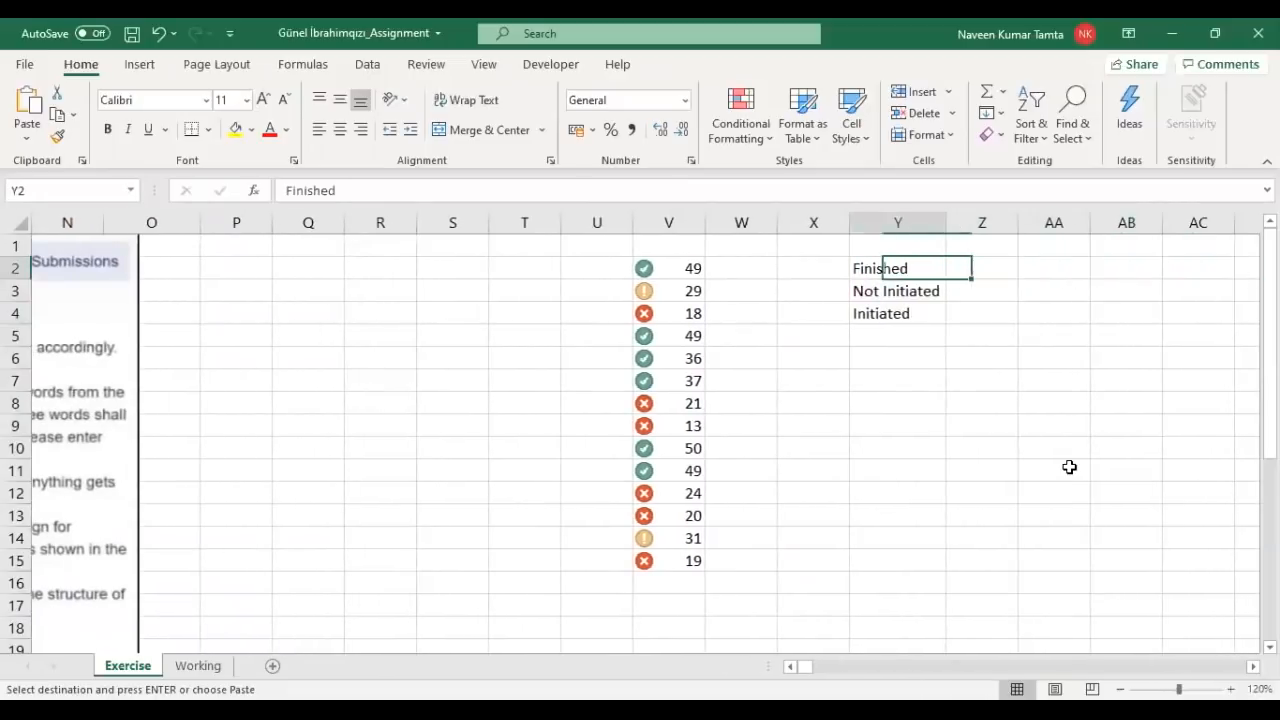
pyautogui.press('Down')
pyautogui.press('Up')
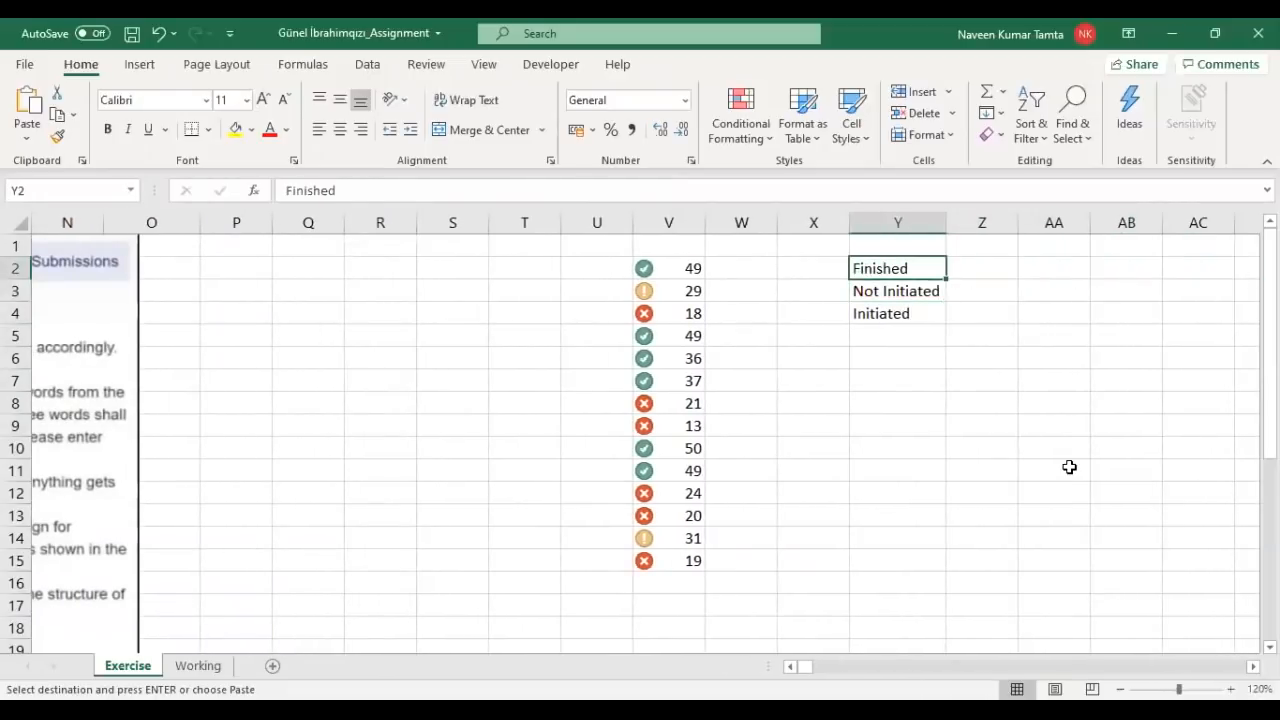
pyautogui.press('Right')
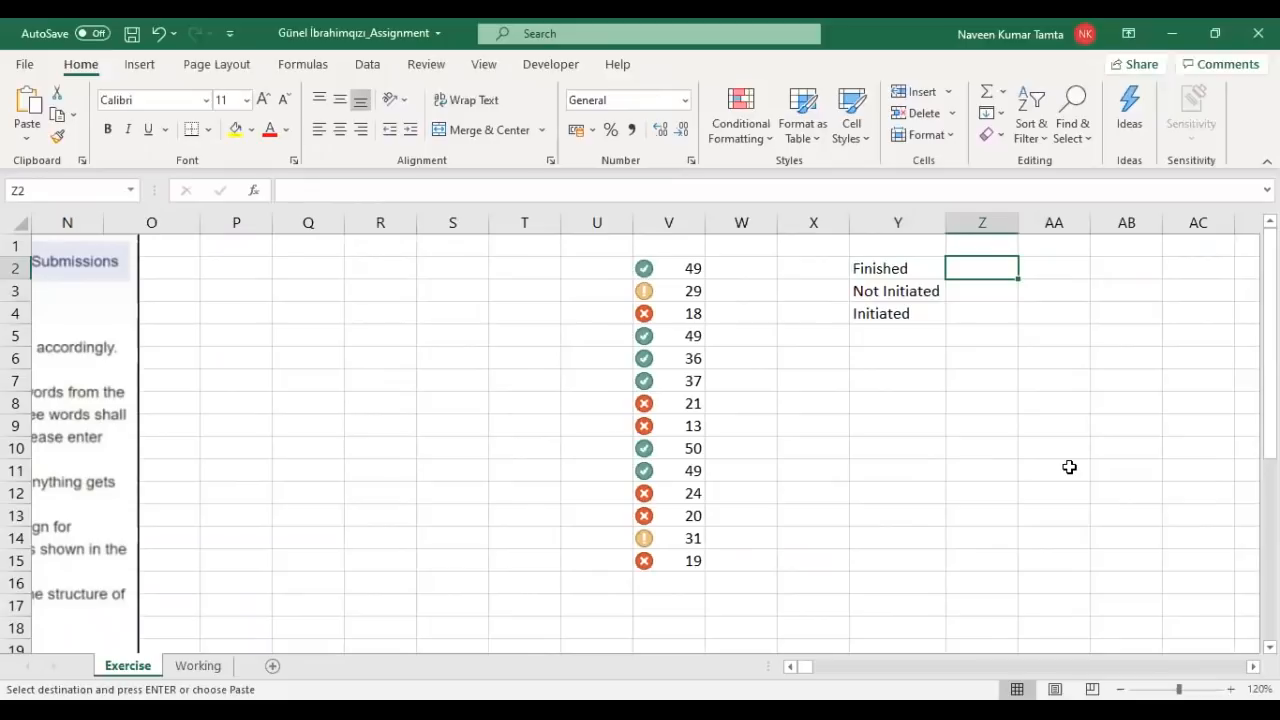
# Step: Enter codes 1, -1 and 0 in Z2:Z4, then return to the main table
pyautogui.write('1')
pyautogui.press('Return')
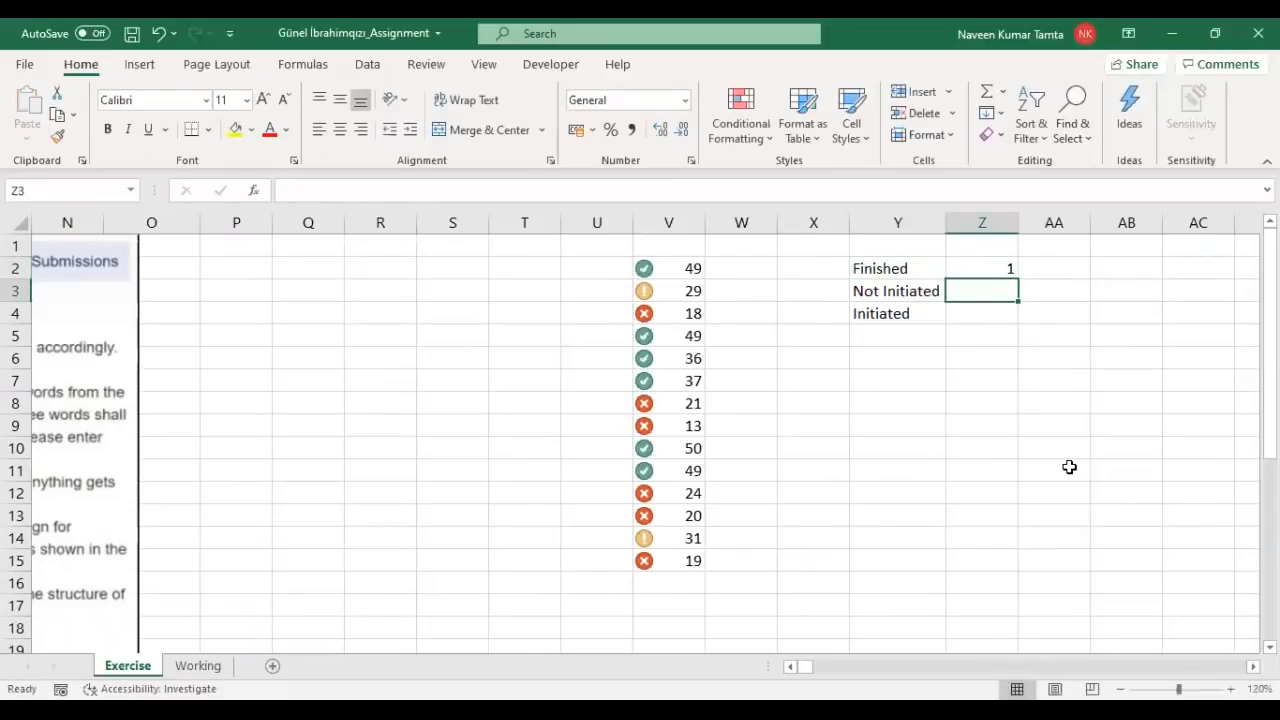
pyautogui.write('-1')
pyautogui.press('Return')
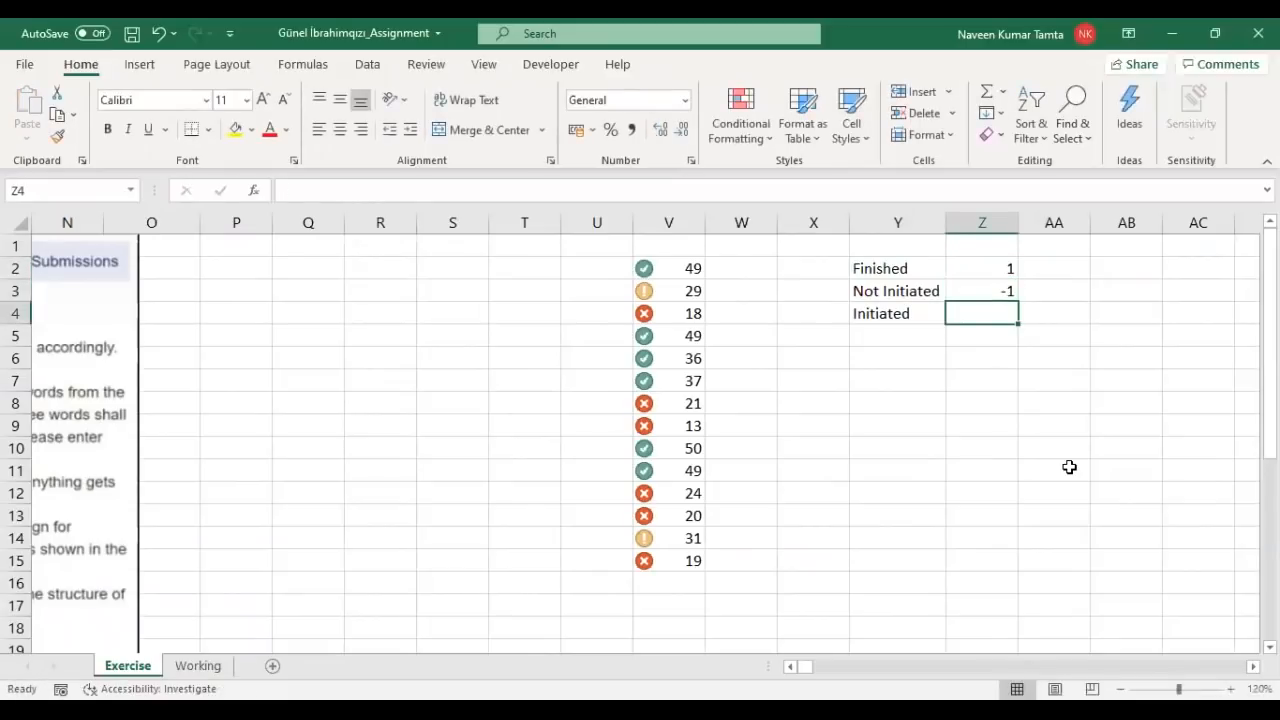
pyautogui.write('0')
pyautogui.press('Return')
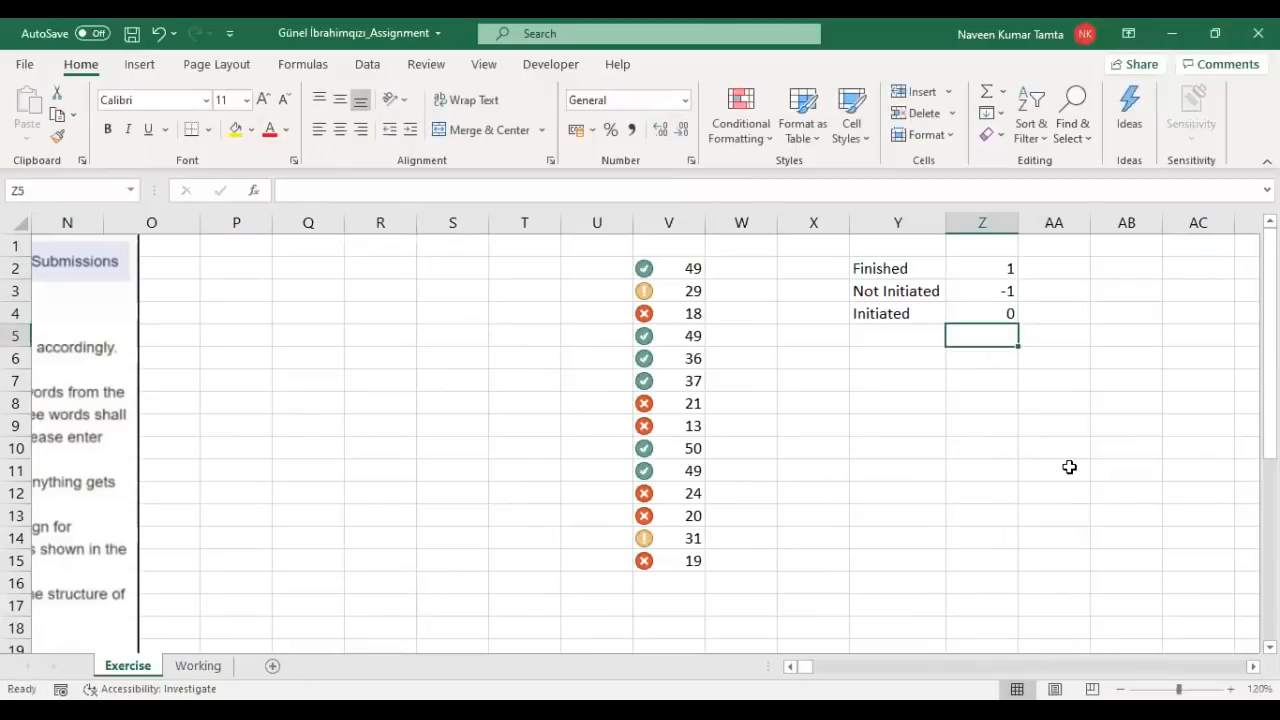
pyautogui.press('Up')
pyautogui.press('Up')
pyautogui.press('Up')
pyautogui.press('Left')
pyautogui.hotkey('shift', 'Right')
pyautogui.hotkey('shift', 'Down')
pyautogui.hotkey('shift', 'Down')
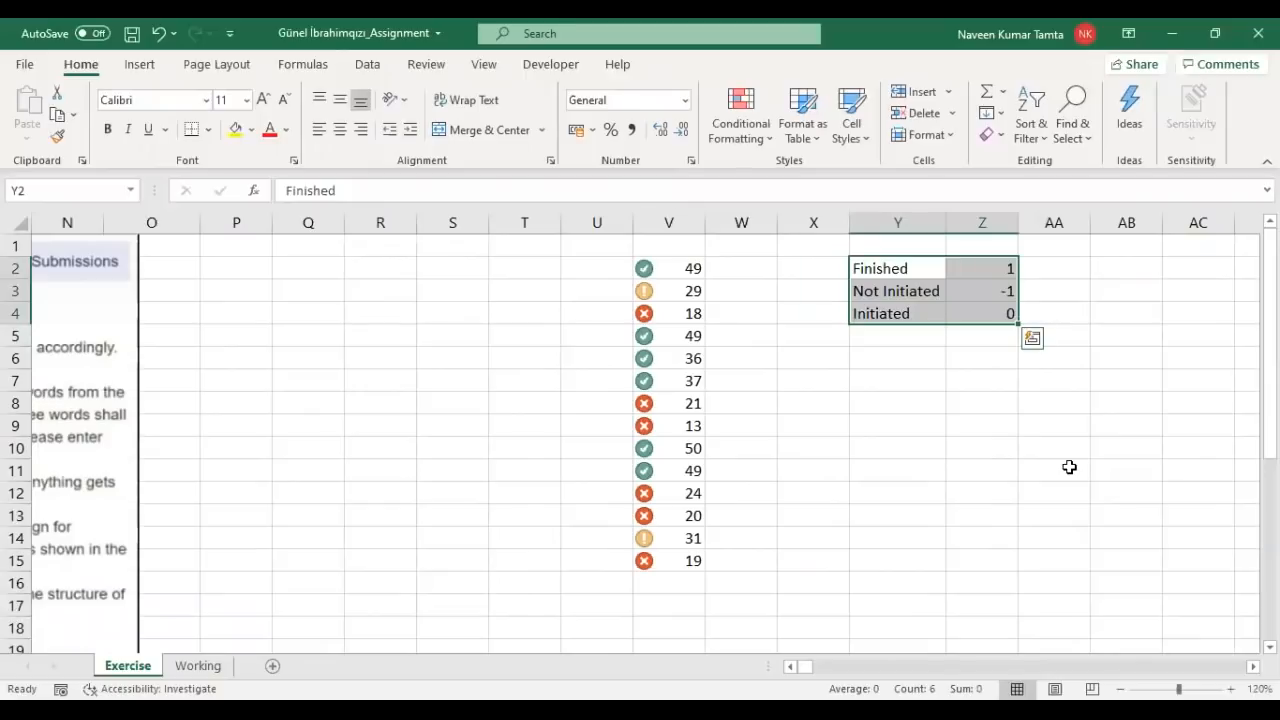
pyautogui.press('Home')
pyautogui.press('Right')
pyautogui.press('Right')
pyautogui.press('Right')
pyautogui.press('Right')
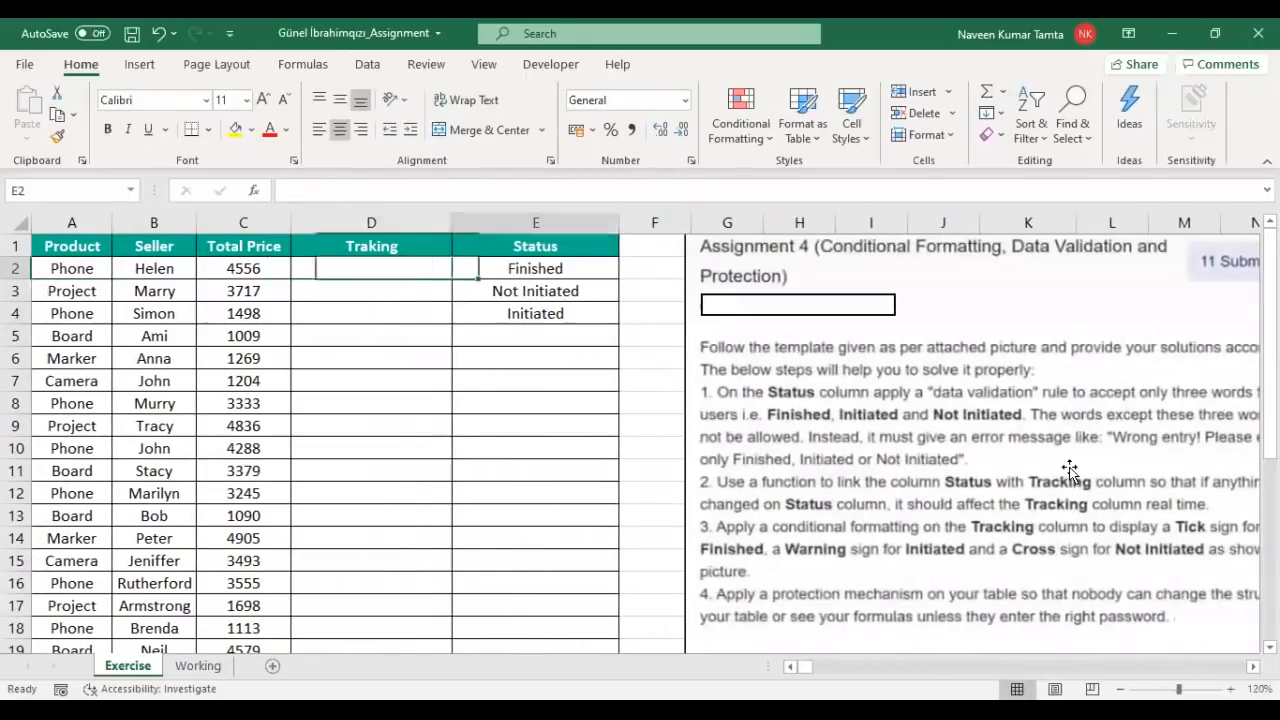
# Step: Select the three Status entries and Traking cells, then settle on Traking cell D2
pyautogui.hotkey('shift', 'Down')
pyautogui.hotkey('shift', 'Down')
pyautogui.press('Up')
pyautogui.press('Down')
pyautogui.press('Left')
pyautogui.press('Right')
pyautogui.press('Left')
pyautogui.hotkey('shift', 'Down')
pyautogui.hotkey('shift', 'Down')
pyautogui.hotkey('shift', 'Down')
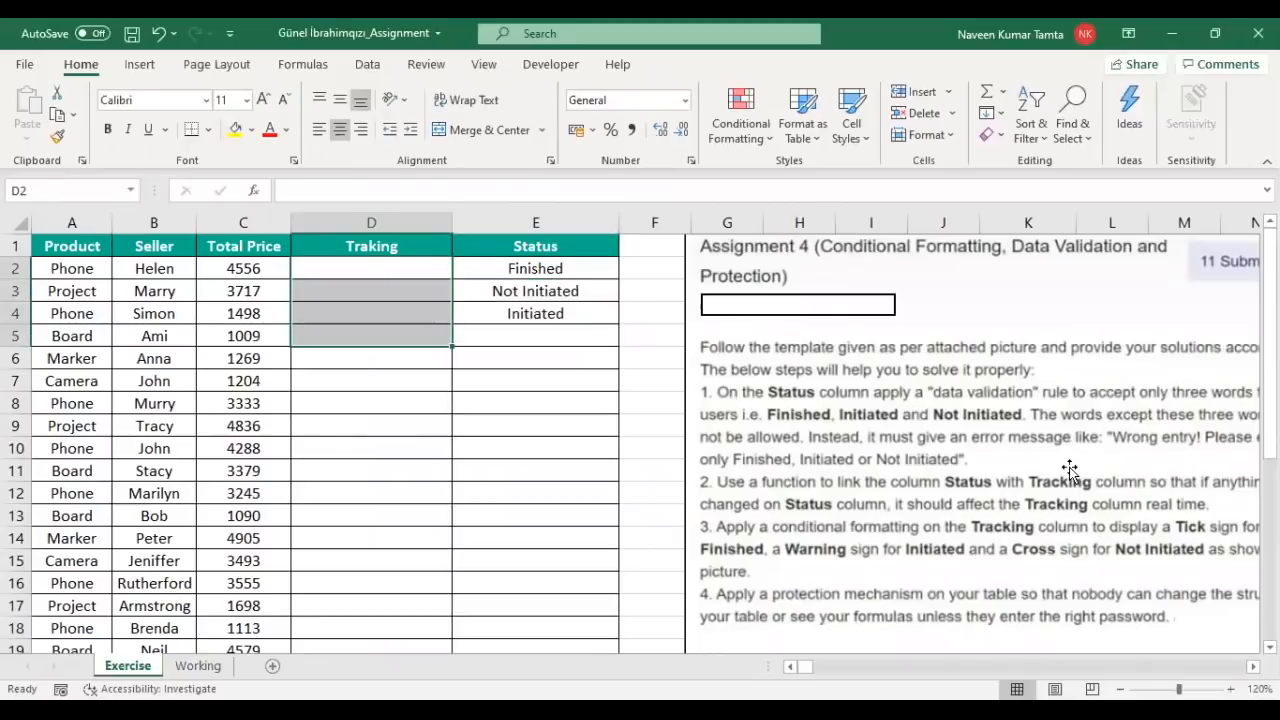
pyautogui.press('Up')
pyautogui.press('Down')
pyautogui.hotkey('shift', 'Right')
pyautogui.hotkey('shift', 'Down')
pyautogui.hotkey('shift', 'Down')
pyautogui.press('Left')
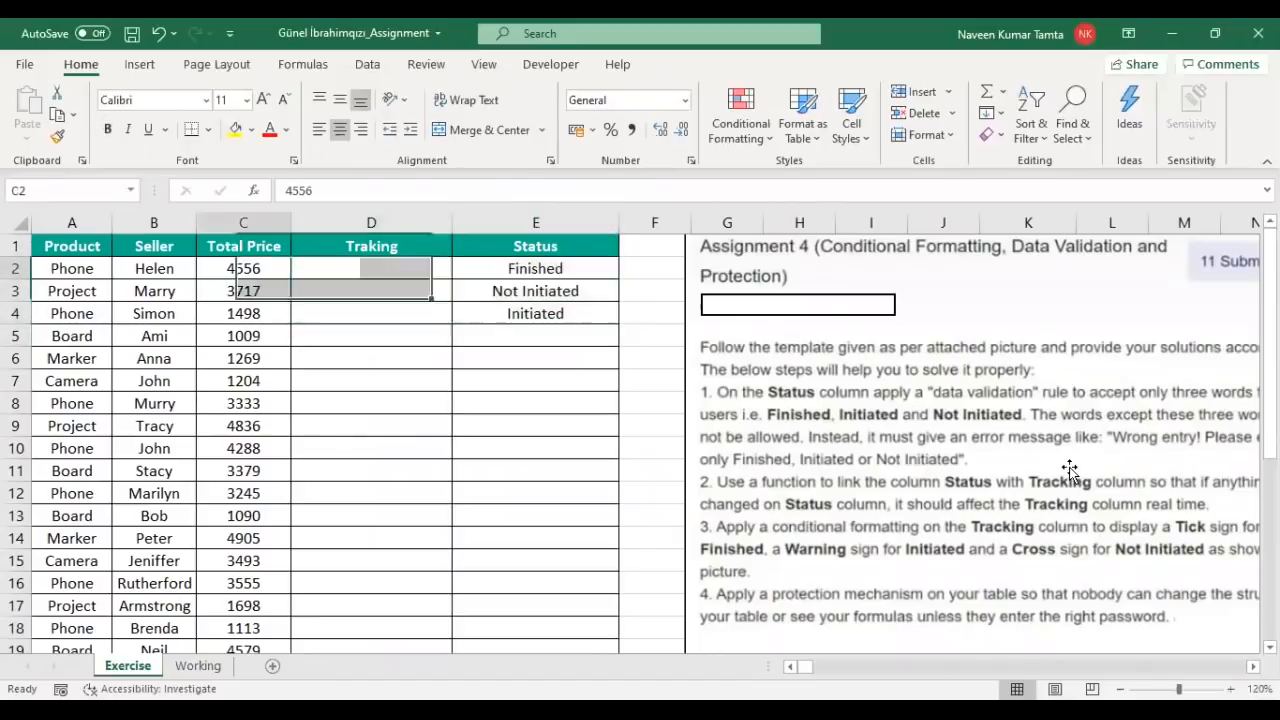
pyautogui.press('Right')
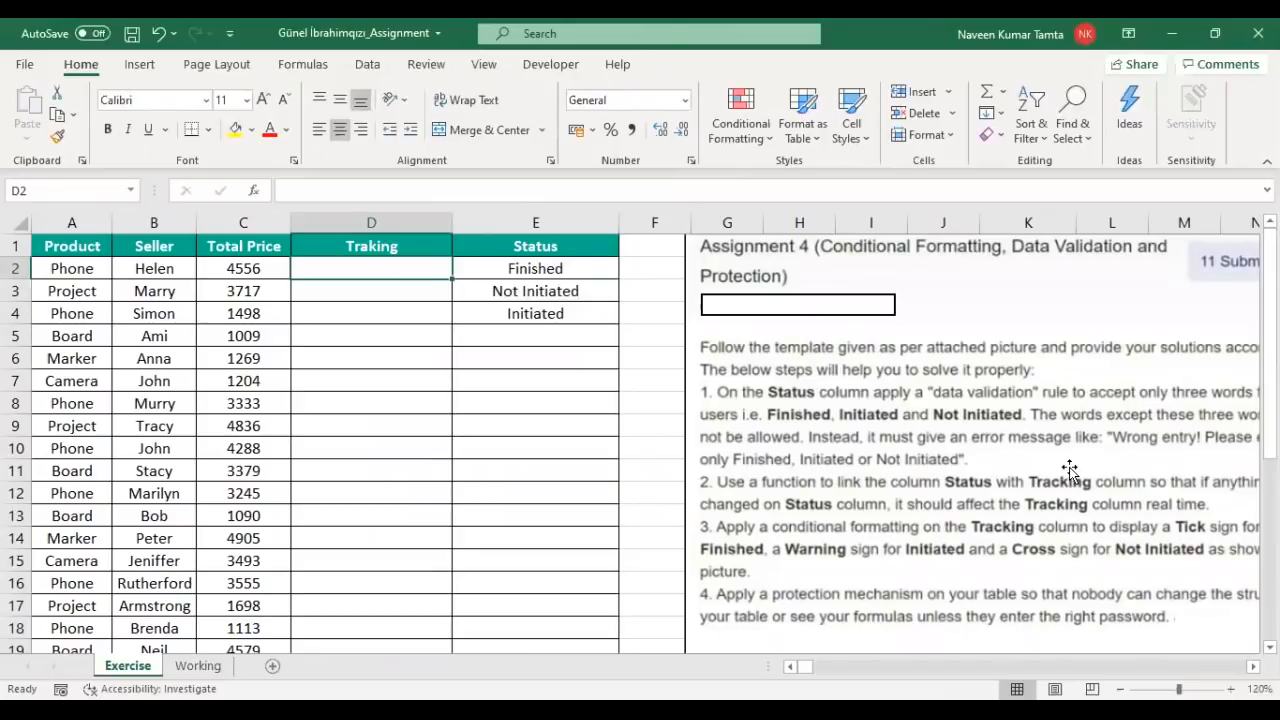
# Step: Start D2's nested IF on locked $E2: Finished returns 1, Initiated returns 0
pyautogui.write('=IF(')
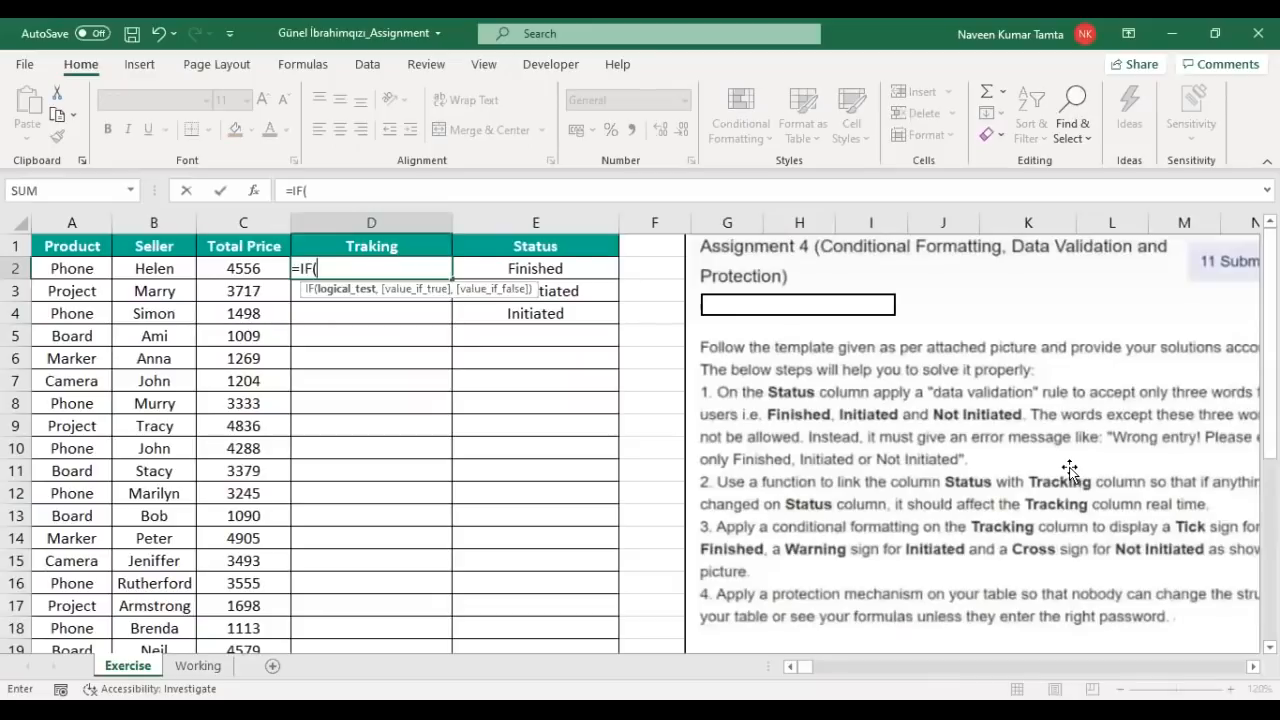
pyautogui.press('Right')
pyautogui.press('F4')
pyautogui.press('F4')
pyautogui.press('F4')
pyautogui.write('=')
pyautogui.write('"Fi')
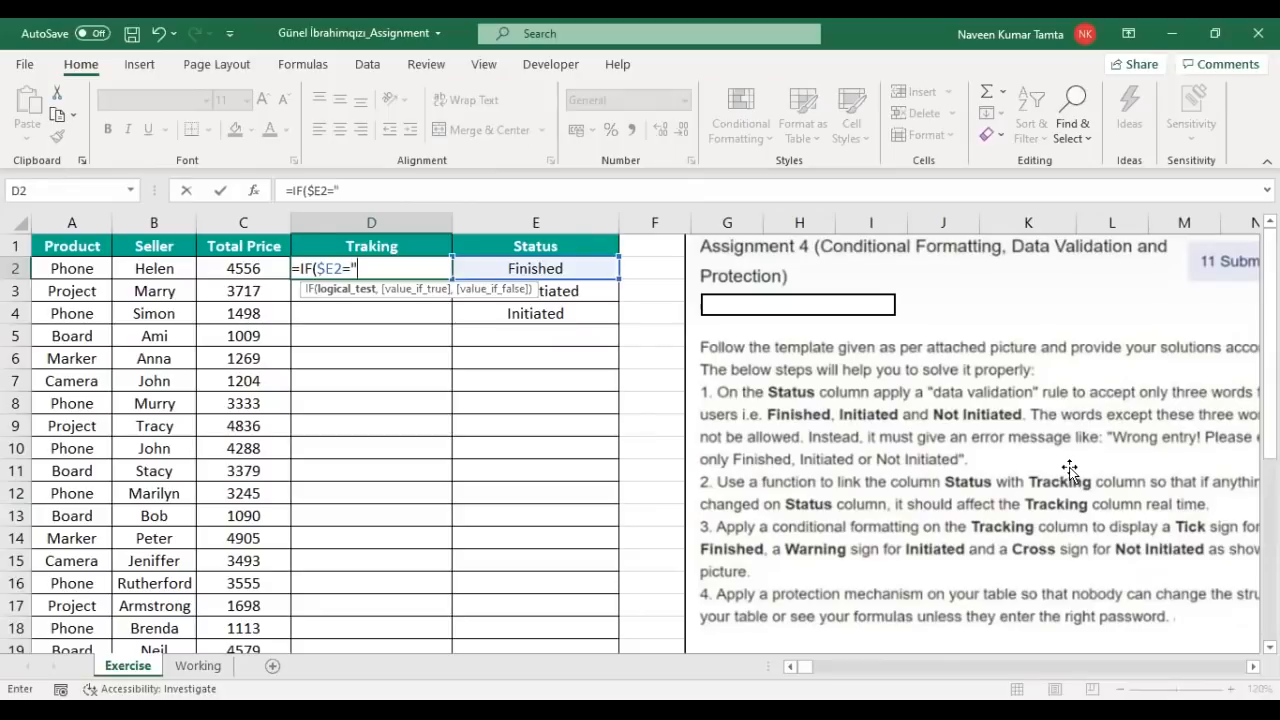
pyautogui.write('nished')
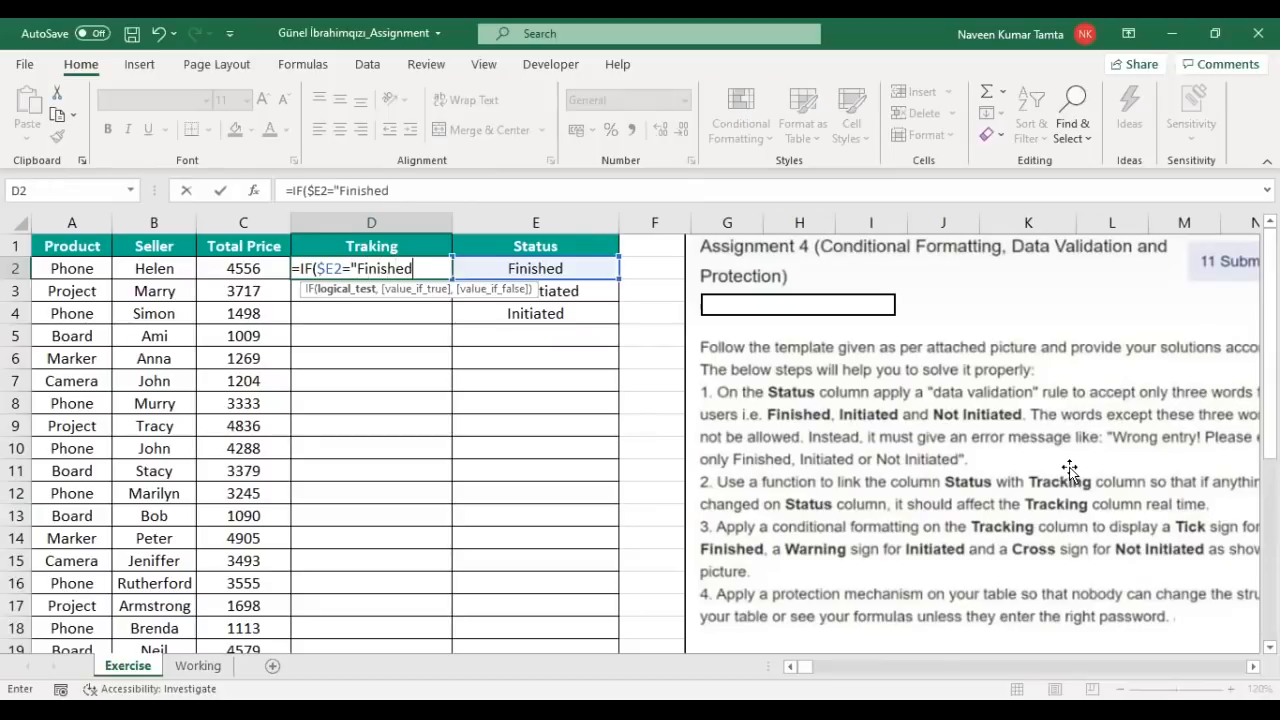
pyautogui.write('", 1')
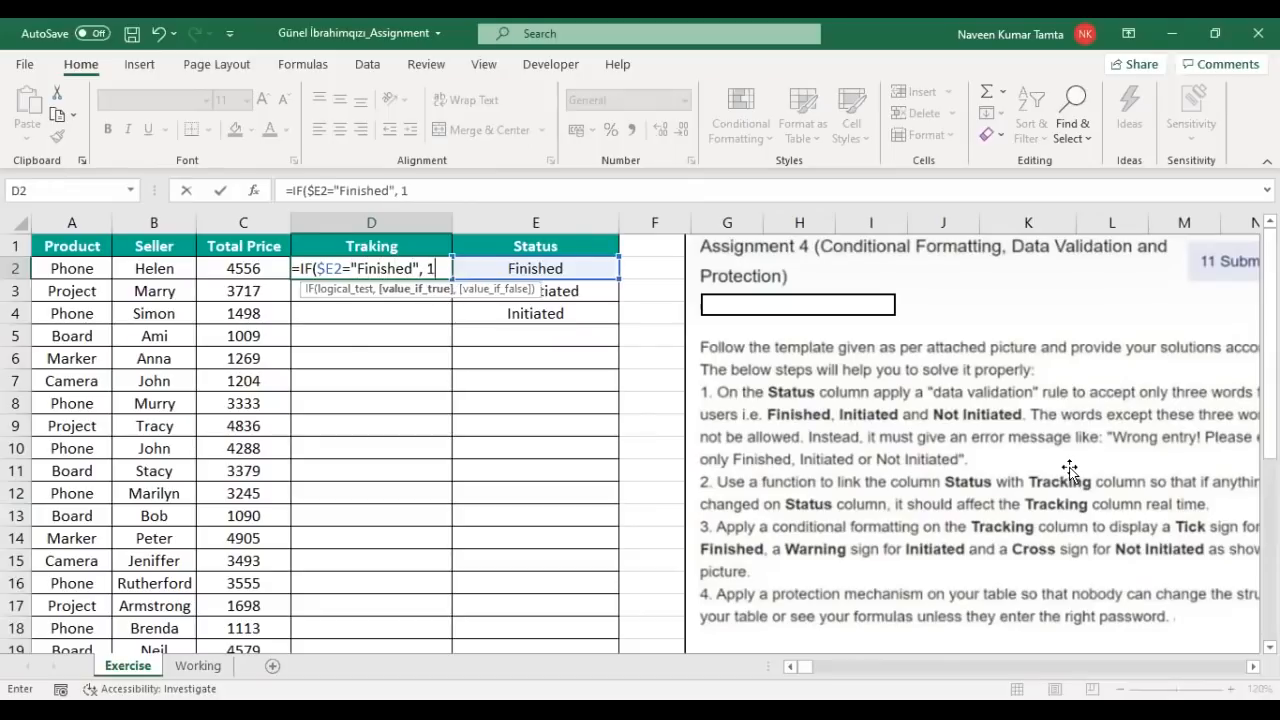
pyautogui.write(',')
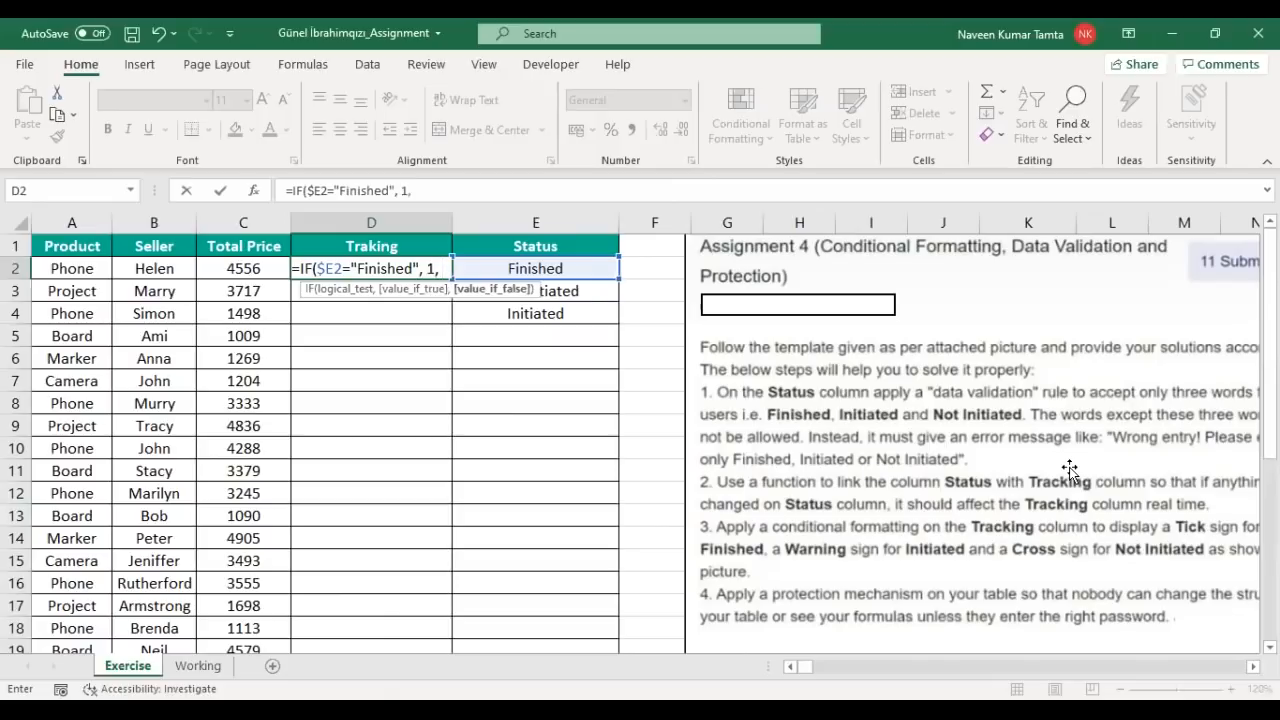
pyautogui.write(' IF(')
pyautogui.press('Right')
pyautogui.press('F4')
pyautogui.press('F4')
pyautogui.press('F4')
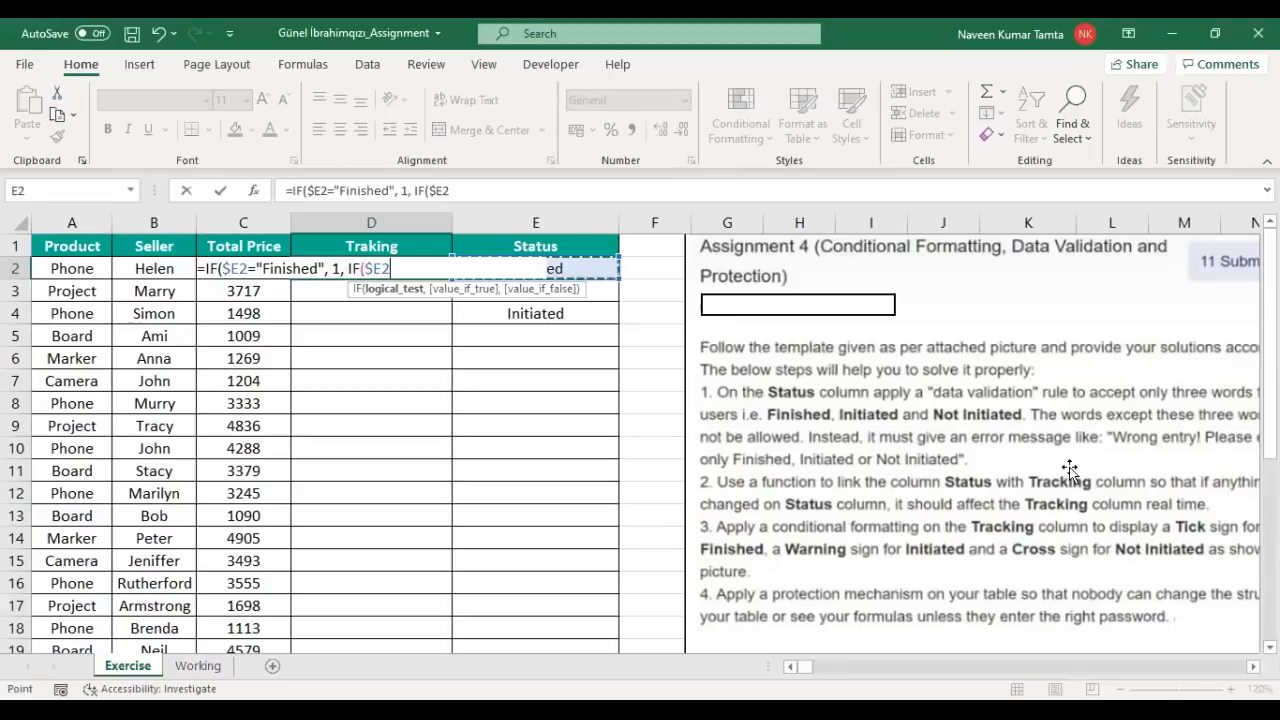
pyautogui.write('="Initiated')
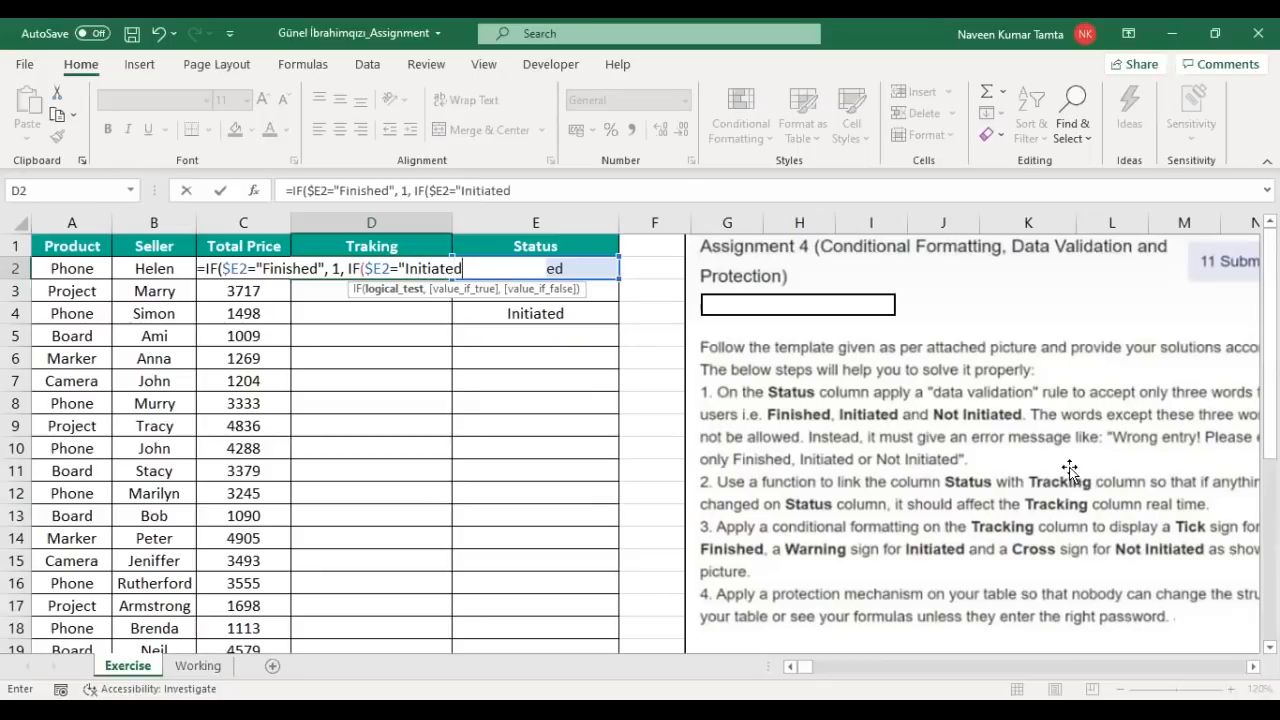
pyautogui.write('",')
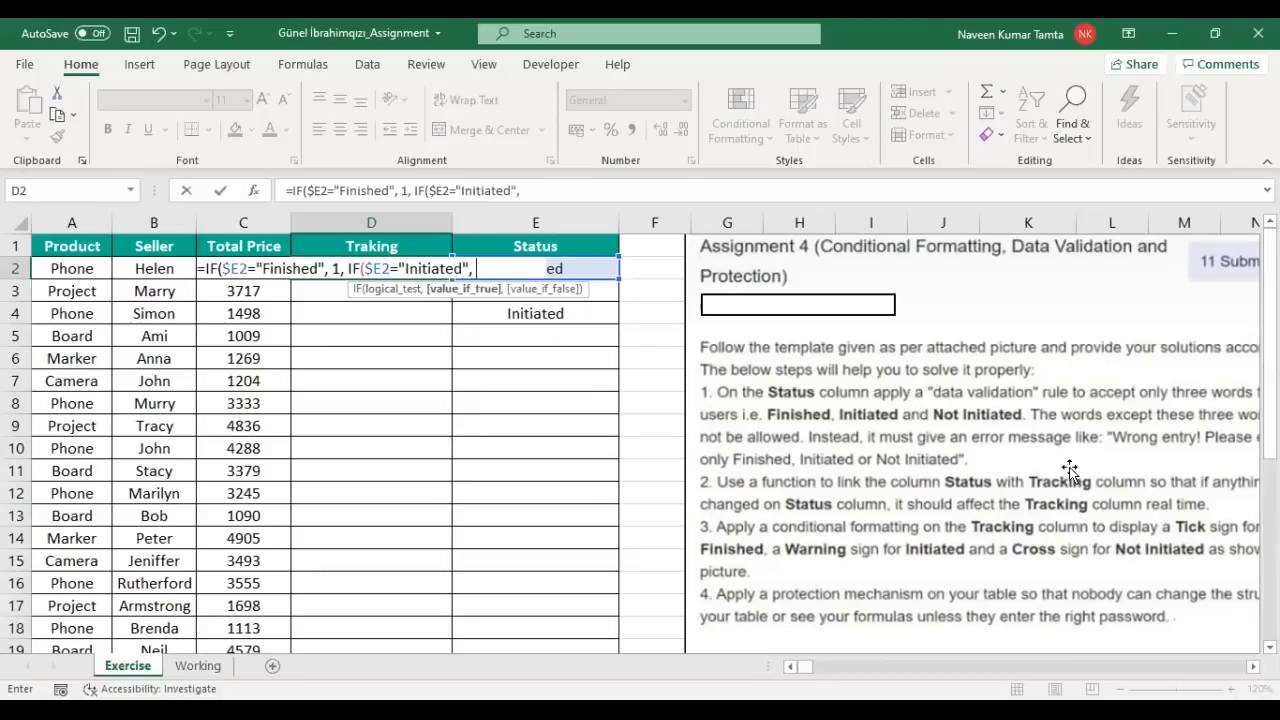
pyautogui.write(' 0, ')
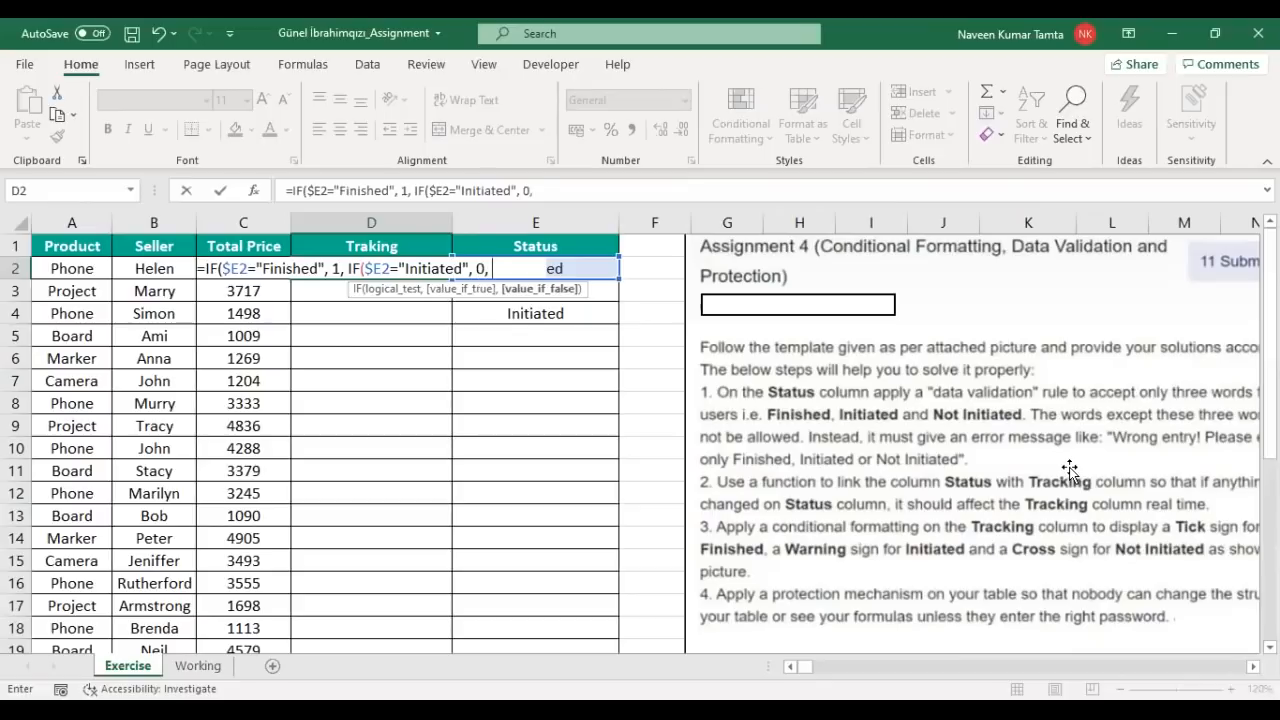
pyautogui.write('IF(')
# Step: Add Not Initiated returning -1, else blank, enter it, and check D2 shows 1 for Finished
pyautogui.press('Right')
pyautogui.press('F4')
pyautogui.press('F4')
pyautogui.press('F4')
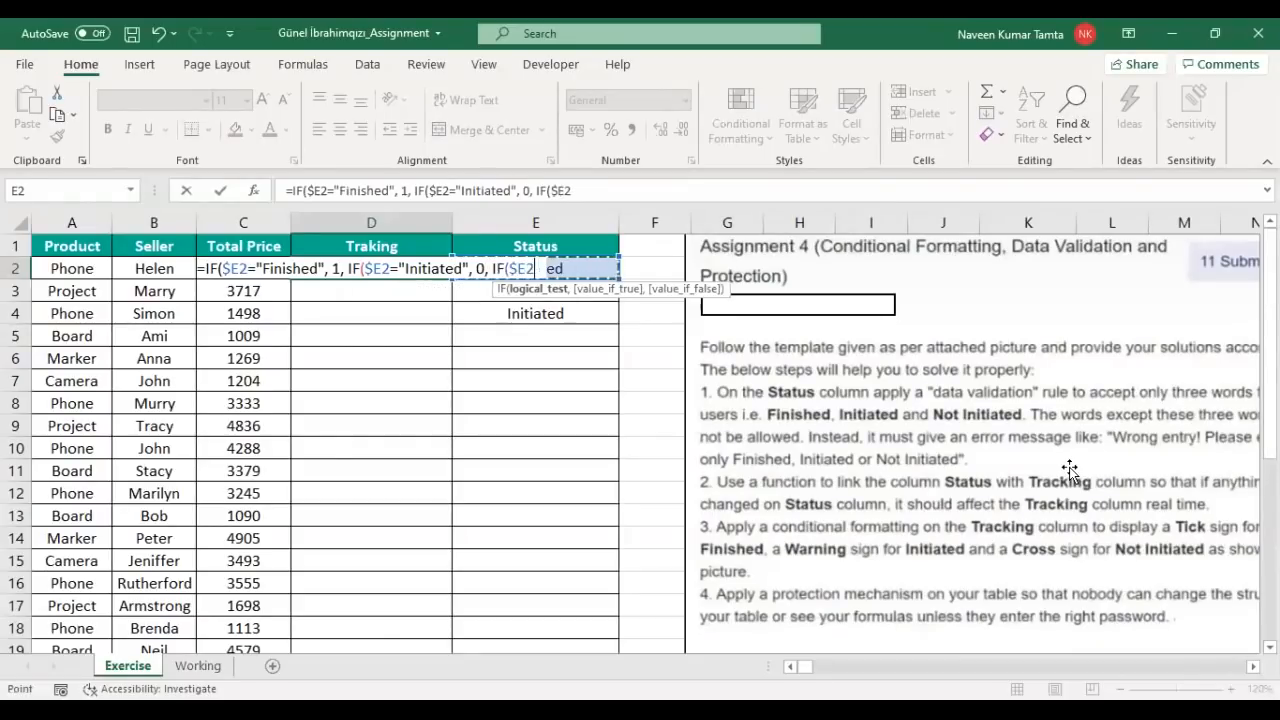
pyautogui.write('="Not Initiated')
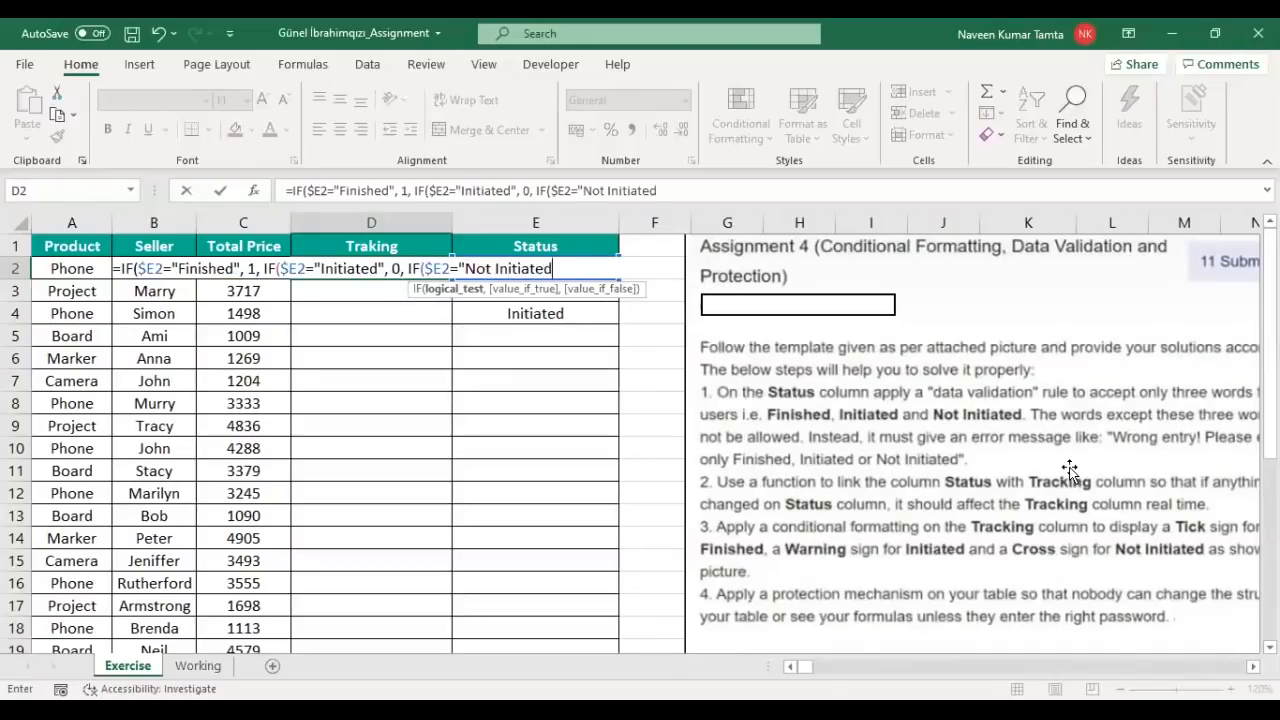
pyautogui.write('", -')
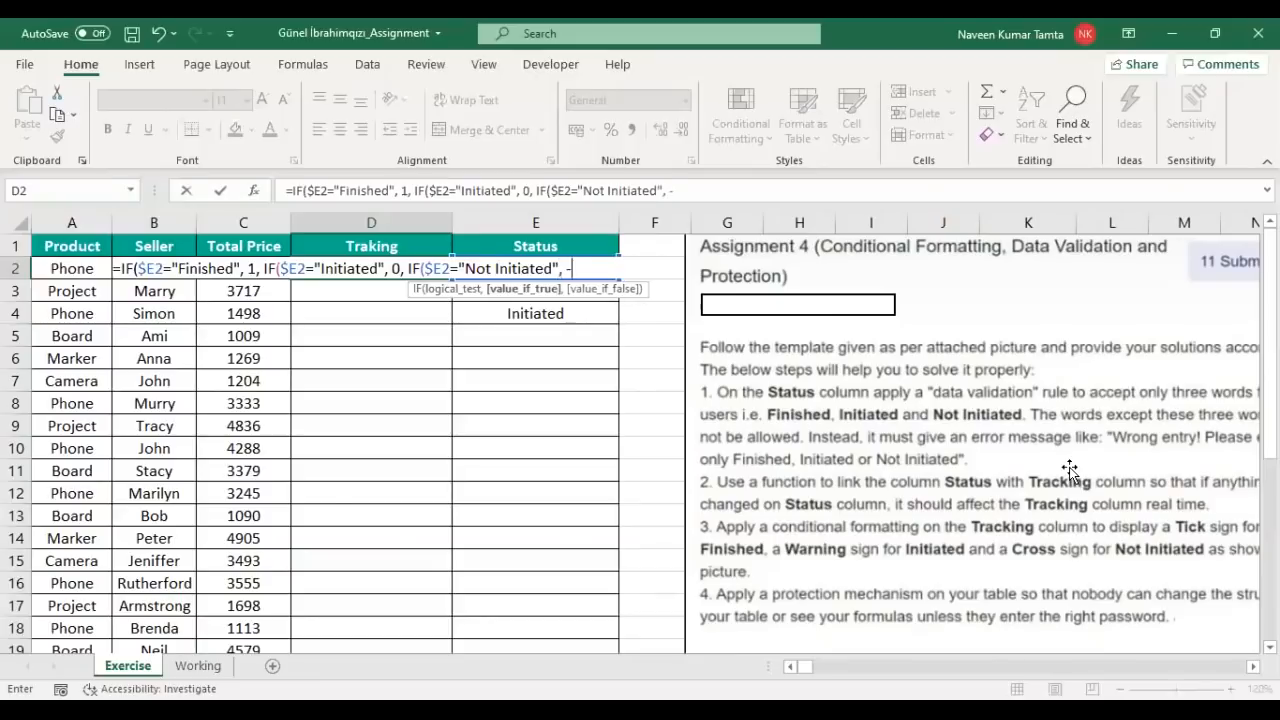
pyautogui.write('1,')
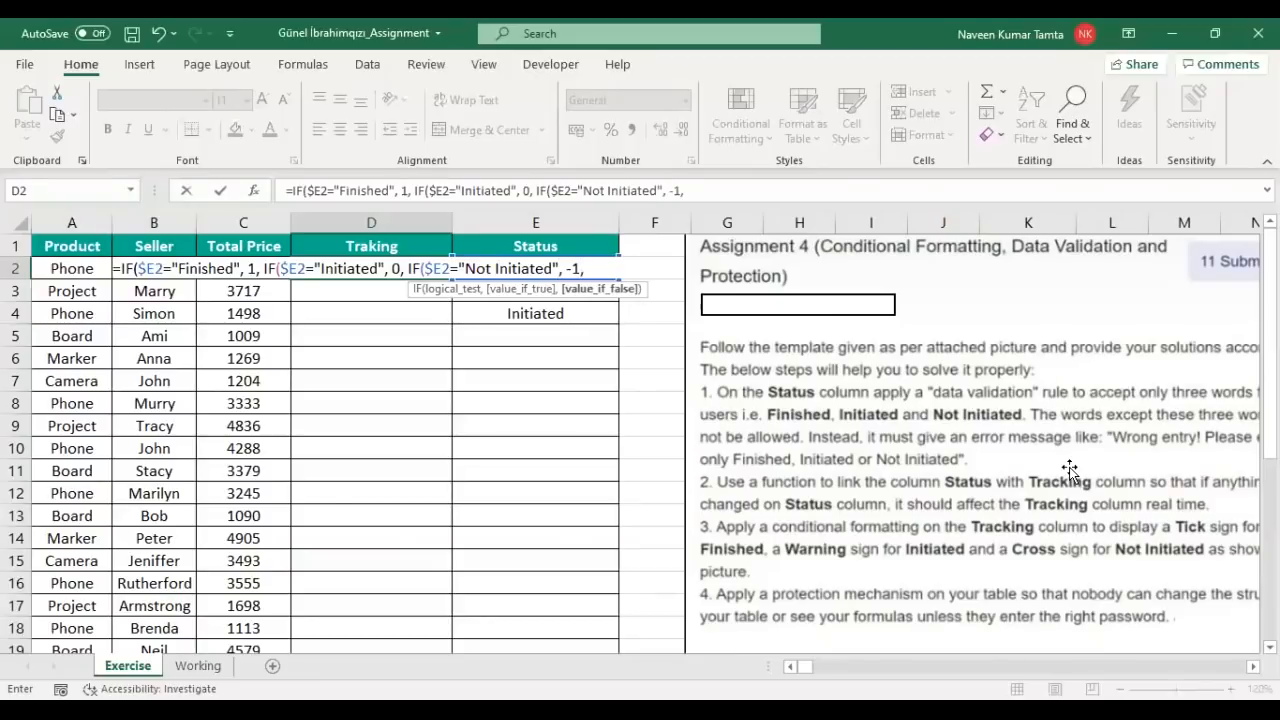
pyautogui.write(' ""))')
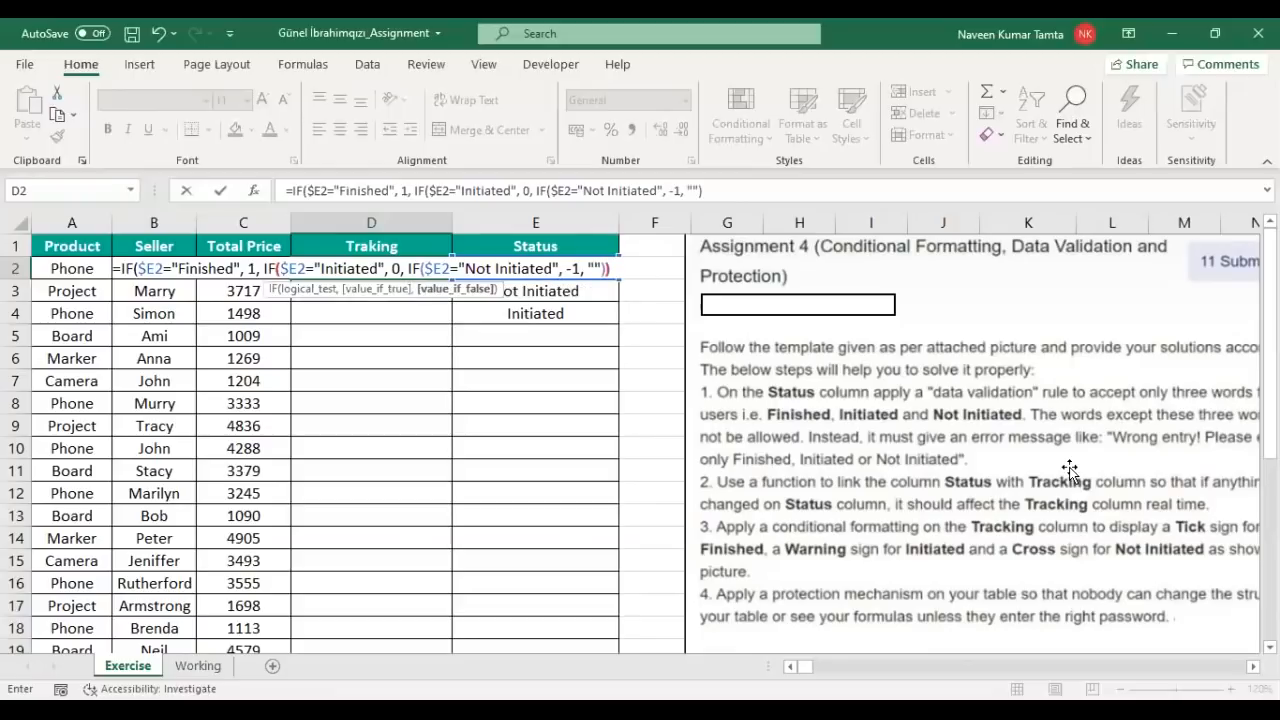
pyautogui.write(')')
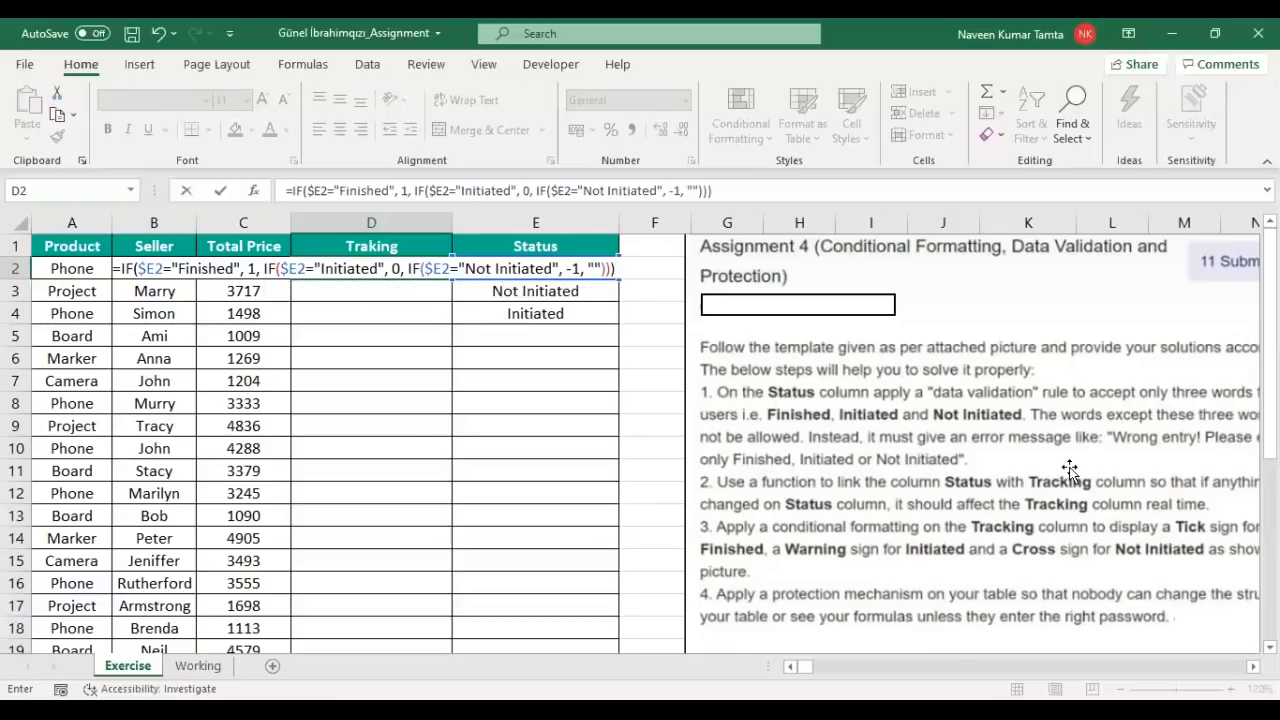
pyautogui.press('Return')
pyautogui.press('Up')
pyautogui.press('Right')
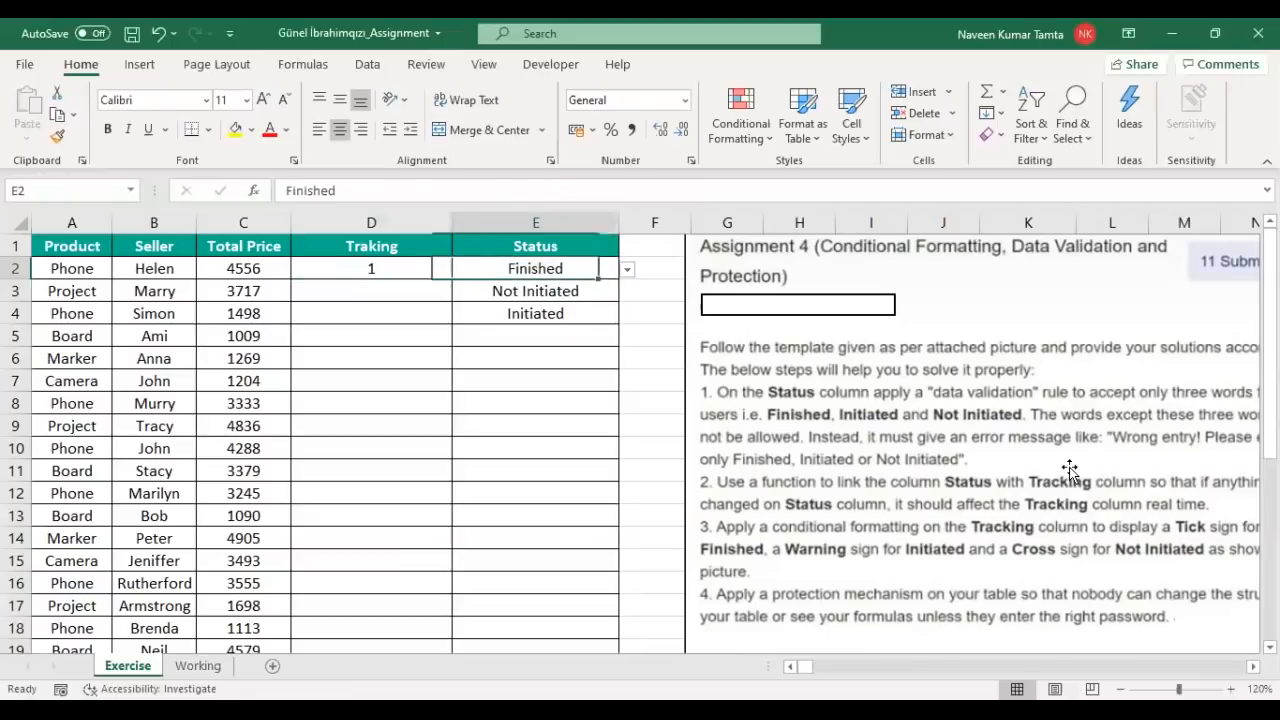
# Step: Fill the D2 formula down into D3 and D4 with Ctrl+D
pyautogui.press('Left')
pyautogui.hotkey('shift', 'Down')
pyautogui.hotkey('shift', 'Down')
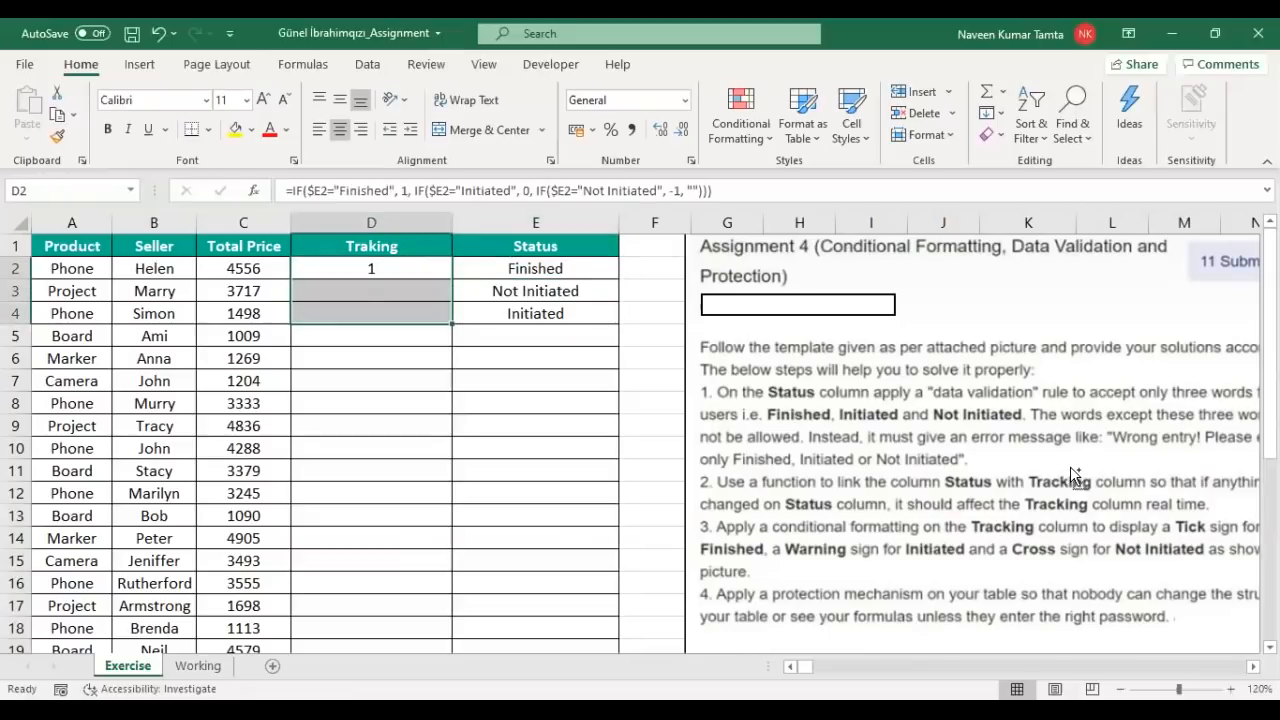
pyautogui.hotkey('ctrl', 'd')
pyautogui.press('Up')
pyautogui.press('Down')
pyautogui.hotkey('shift', 'Down')
pyautogui.hotkey('shift', 'Down')
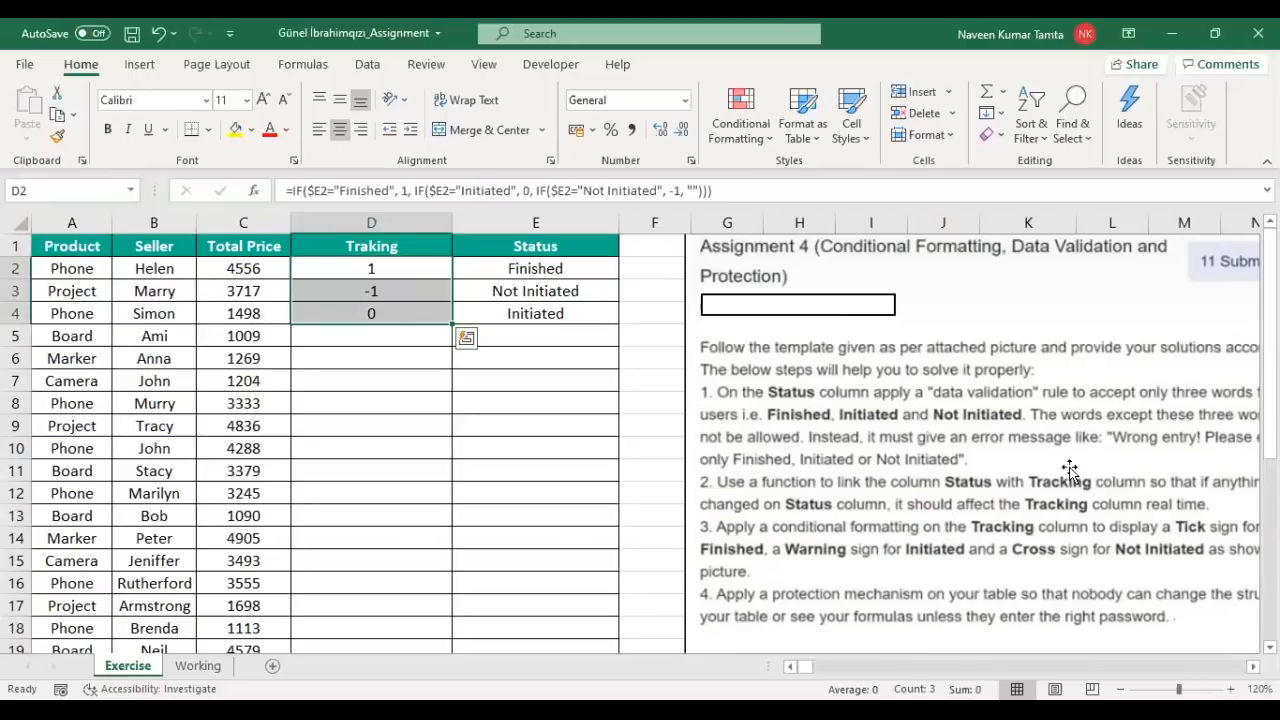
# Step: Compare the Traking codes 1, -1, 0 against their Status values
pyautogui.press('Right')
pyautogui.press('Left')
pyautogui.hotkey('shift', 'Right')
pyautogui.hotkey('shift', 'Down')
pyautogui.hotkey('shift', 'Down')
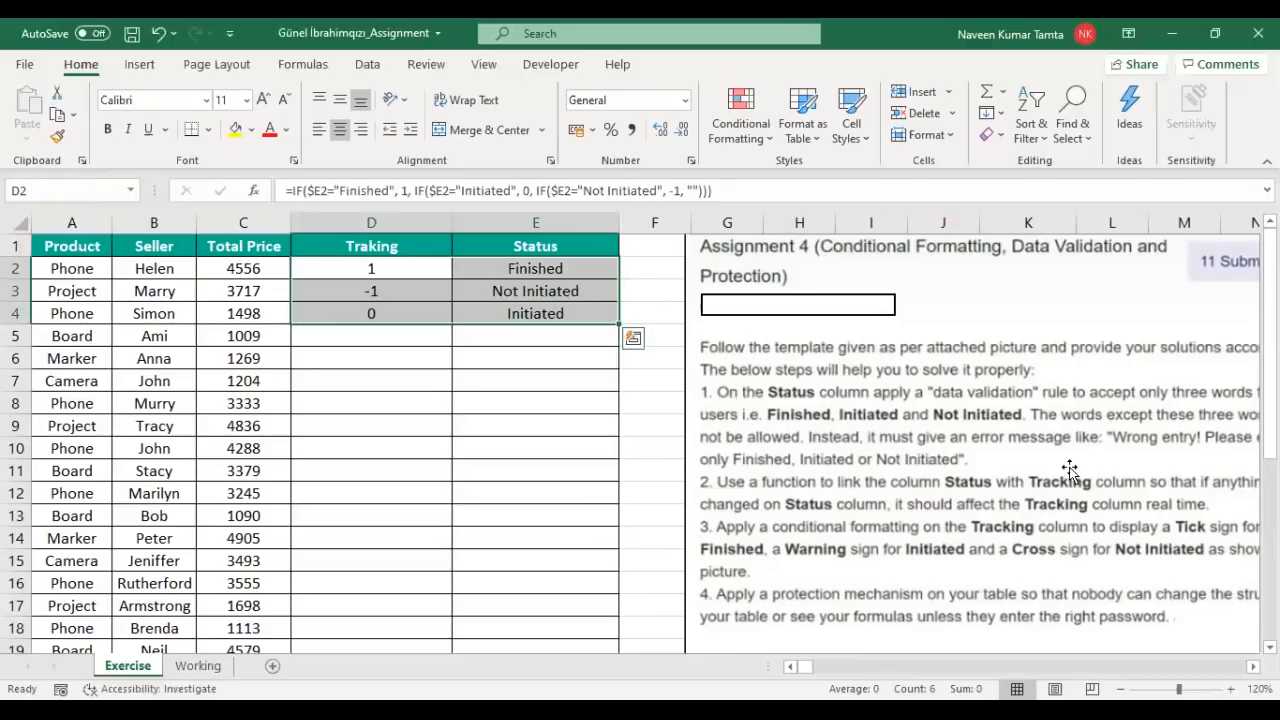
pyautogui.press('Left')
pyautogui.press('Right')
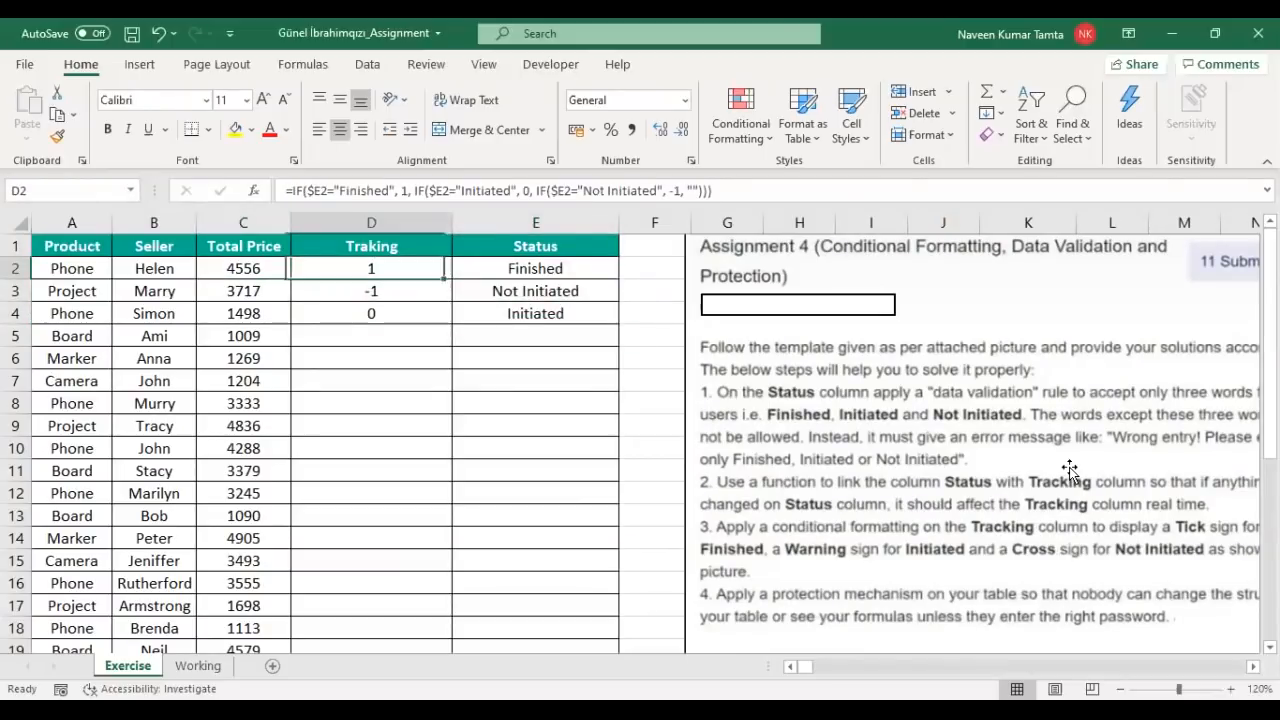
pyautogui.hotkey('shift', 'Down')
pyautogui.hotkey('shift', 'Down')
pyautogui.hotkey('shift', 'Down')
pyautogui.hotkey('shift', 'Down')
pyautogui.hotkey('shift', 'Down')
pyautogui.hotkey('shift', 'Down')
pyautogui.hotkey('shift', 'Down')
pyautogui.hotkey('shift', 'Down')
pyautogui.hotkey('shift', 'Down')
pyautogui.hotkey('shift', 'Down')
pyautogui.hotkey('shift', 'Down')
pyautogui.hotkey('shift', 'Down')
pyautogui.hotkey('shift', 'Down')
pyautogui.hotkey('shift', 'Down')
pyautogui.press('Up')
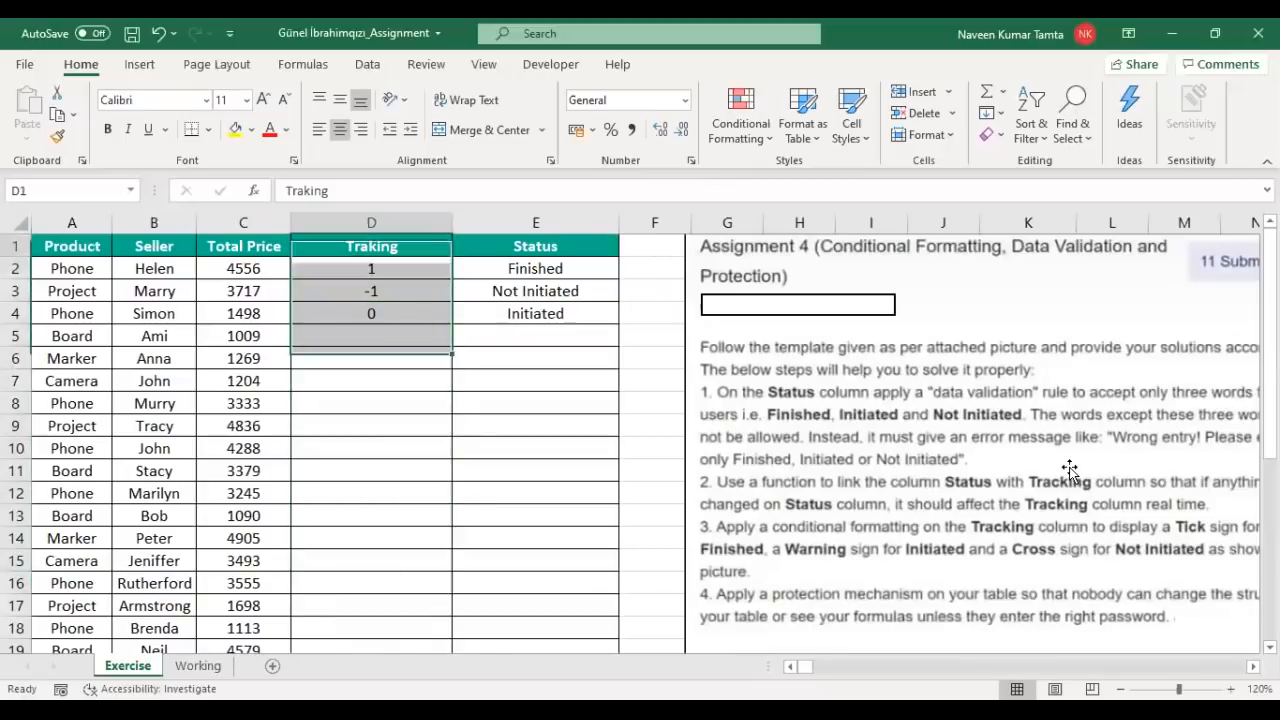
pyautogui.press('Down')
# Step: Select D2:D19 and fill the IF formula down through row 19
pyautogui.press('Left')
pyautogui.hotkey('ctrl', 'Down')
pyautogui.press('Right')
pyautogui.hotkey('ctrl', 'shift', 'Up')
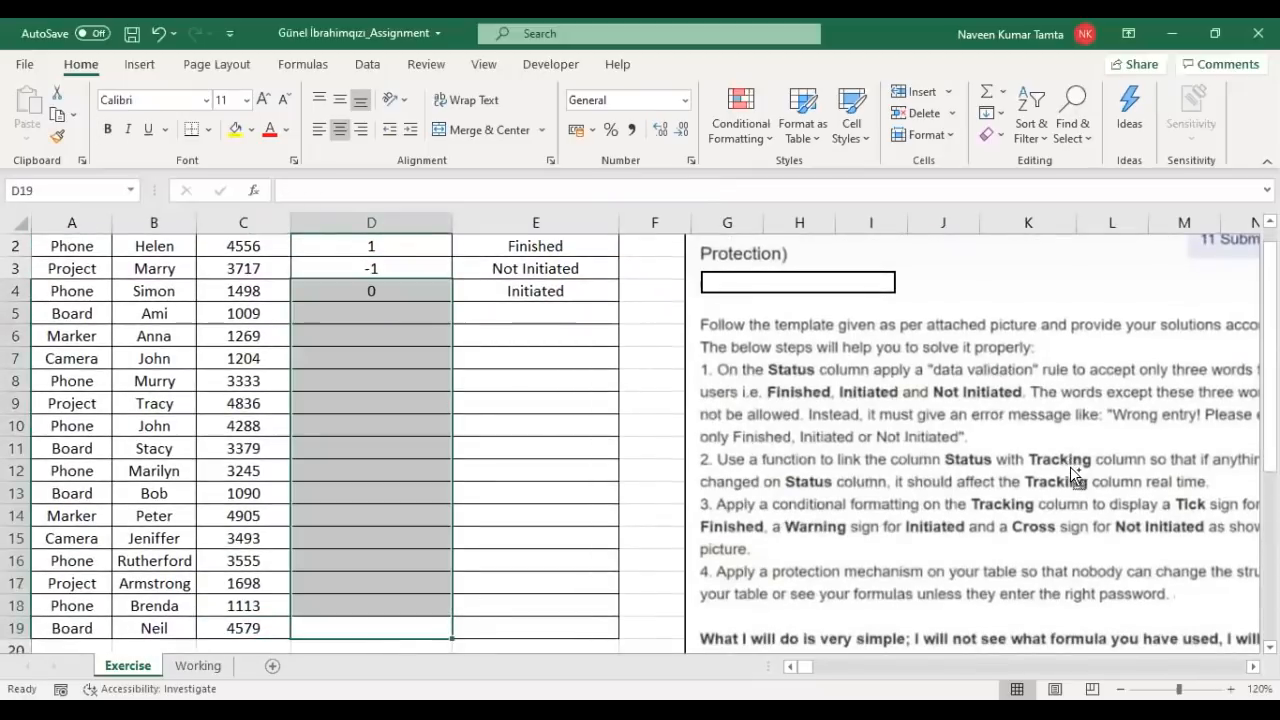
pyautogui.hotkey('ctrl', 'd')
# Step: Check the copied formulas in the lower Traking rows and reselect the Traking cells
pyautogui.hotkey('ctrl', 'Up')
pyautogui.press('Down')
pyautogui.press('Down')
pyautogui.press('Down')
pyautogui.press('Down')
pyautogui.press('Down')
pyautogui.press('Down')
pyautogui.press('Down')
pyautogui.press('Down')
pyautogui.press('Down')
pyautogui.press('Down')
pyautogui.press('Down')
pyautogui.press('Down')
pyautogui.press('Down')
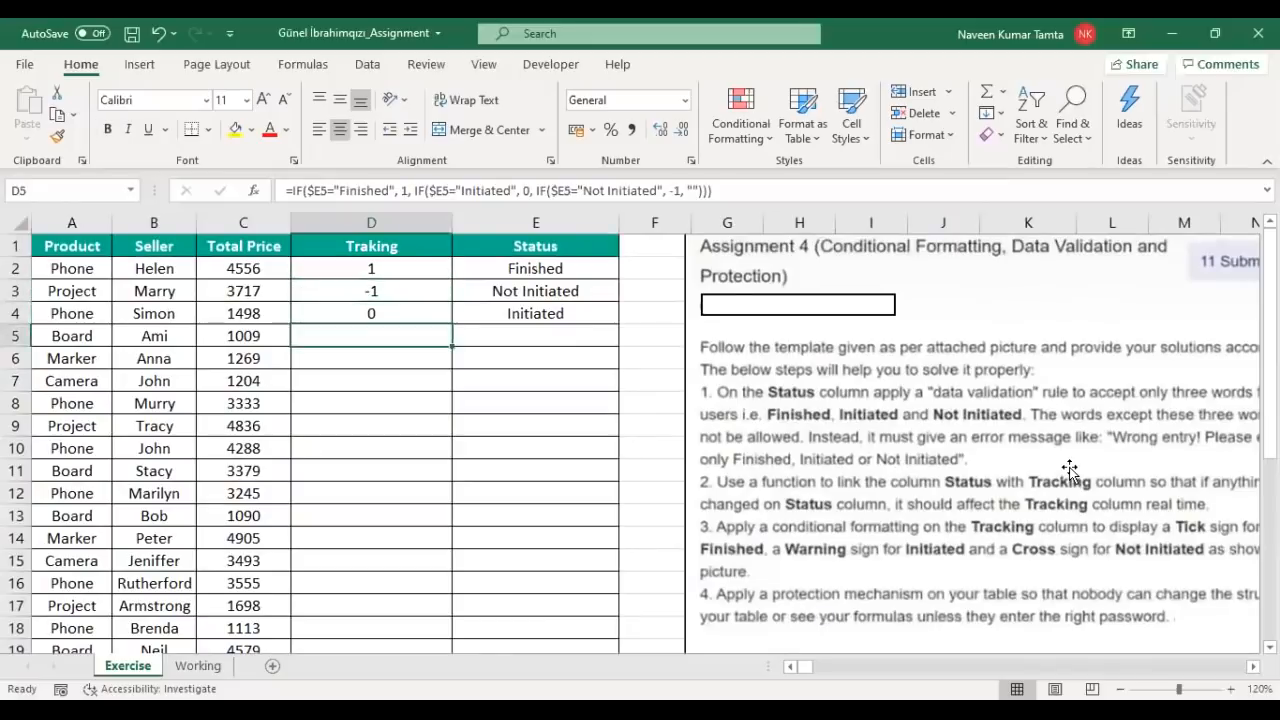
pyautogui.hotkey('ctrl', 'Up')
pyautogui.press('Down')
pyautogui.press('Down')
pyautogui.press('Down')
pyautogui.press('Down')
pyautogui.press('Down')
pyautogui.press('Down')
pyautogui.press('Down')
pyautogui.press('Down')
pyautogui.press('Down')
pyautogui.press('Down')
pyautogui.press('Down')
pyautogui.press('Down')
pyautogui.press('Right')
pyautogui.press('Up')
pyautogui.press('Up')
pyautogui.press('Up')
pyautogui.press('Up')
pyautogui.press('Up')
pyautogui.press('Up')
pyautogui.press('Up')
pyautogui.press('Up')
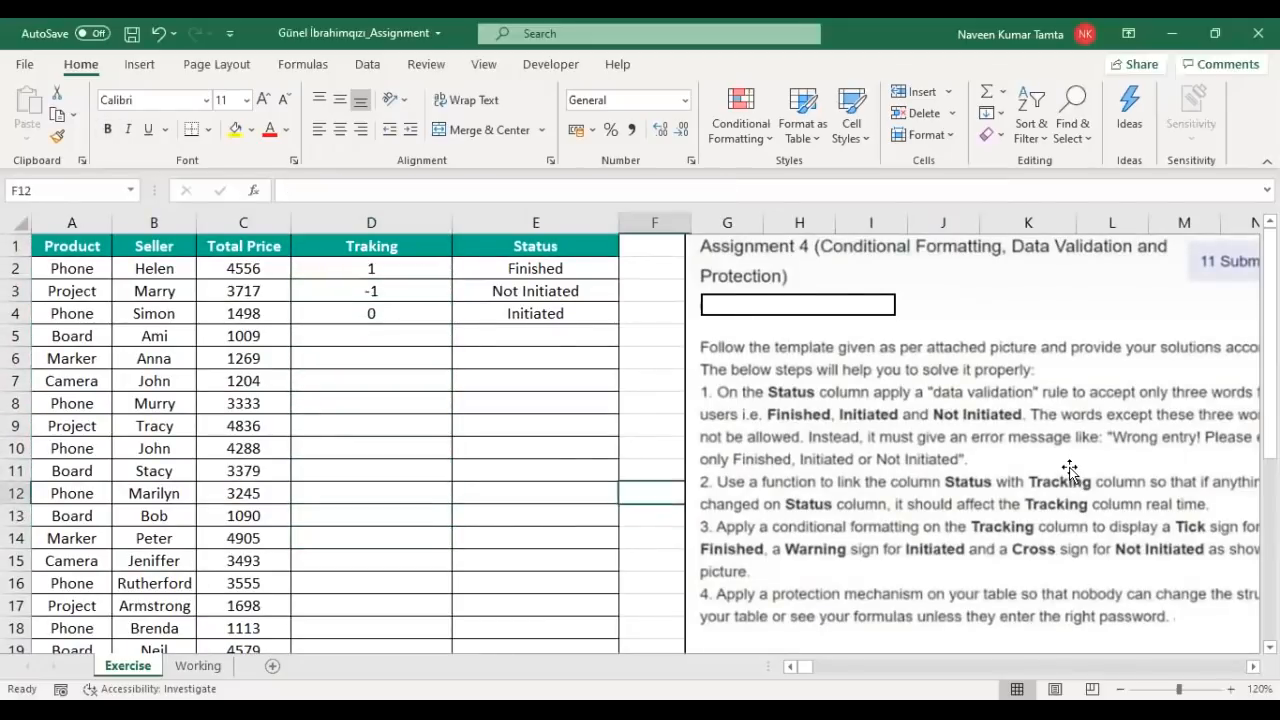
pyautogui.press('Up')
pyautogui.press('Up')
pyautogui.press('Up')
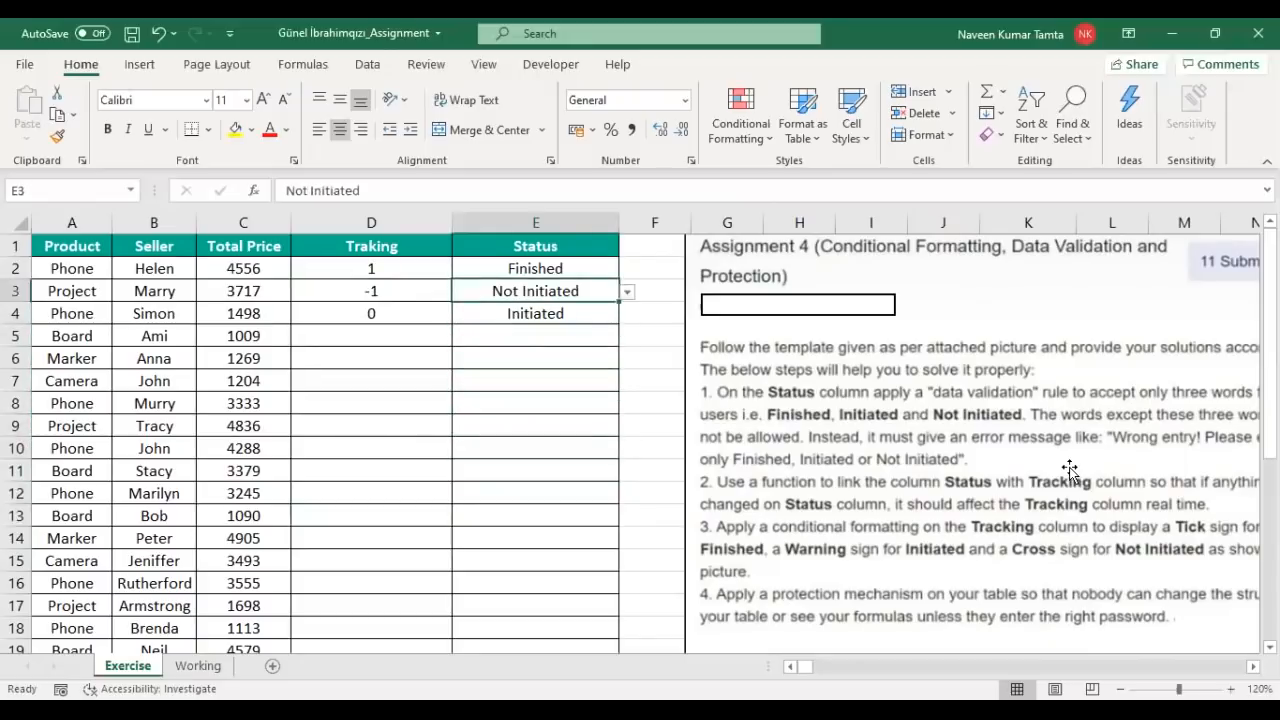
pyautogui.press('Left')
pyautogui.hotkey('shift', 'Down')
pyautogui.hotkey('shift', 'Down')
pyautogui.hotkey('shift', 'Down')
pyautogui.hotkey('shift', 'Down')
pyautogui.hotkey('shift', 'Down')
pyautogui.hotkey('shift', 'Down')
pyautogui.hotkey('shift', 'Down')
pyautogui.hotkey('shift', 'Down')
pyautogui.hotkey('shift', 'Down')
pyautogui.hotkey('shift', 'Down')
pyautogui.hotkey('shift', 'Down')
pyautogui.hotkey('shift', 'Down')
pyautogui.hotkey('shift', 'Down')
pyautogui.hotkey('shift', 'Down')
pyautogui.hotkey('shift', 'Down')
pyautogui.hotkey('shift', 'Down')
pyautogui.hotkey('shift', 'Down')
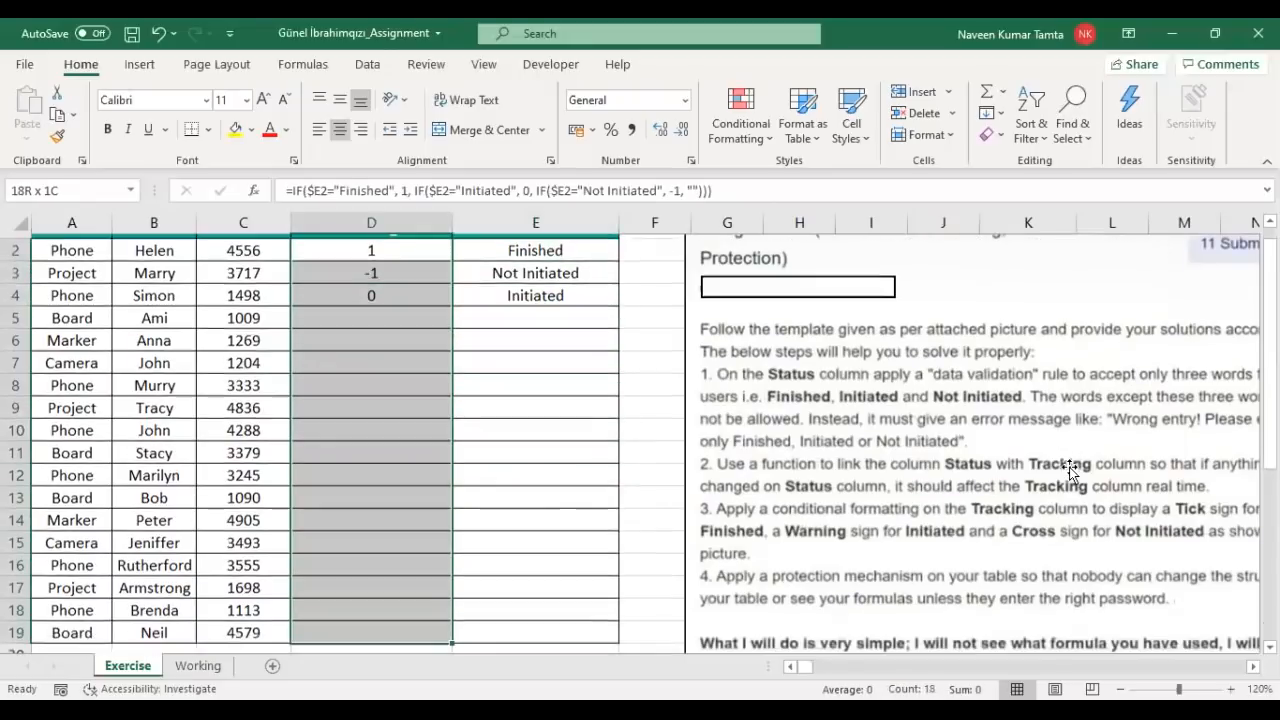
pyautogui.scroll(-1, 1069, 467)
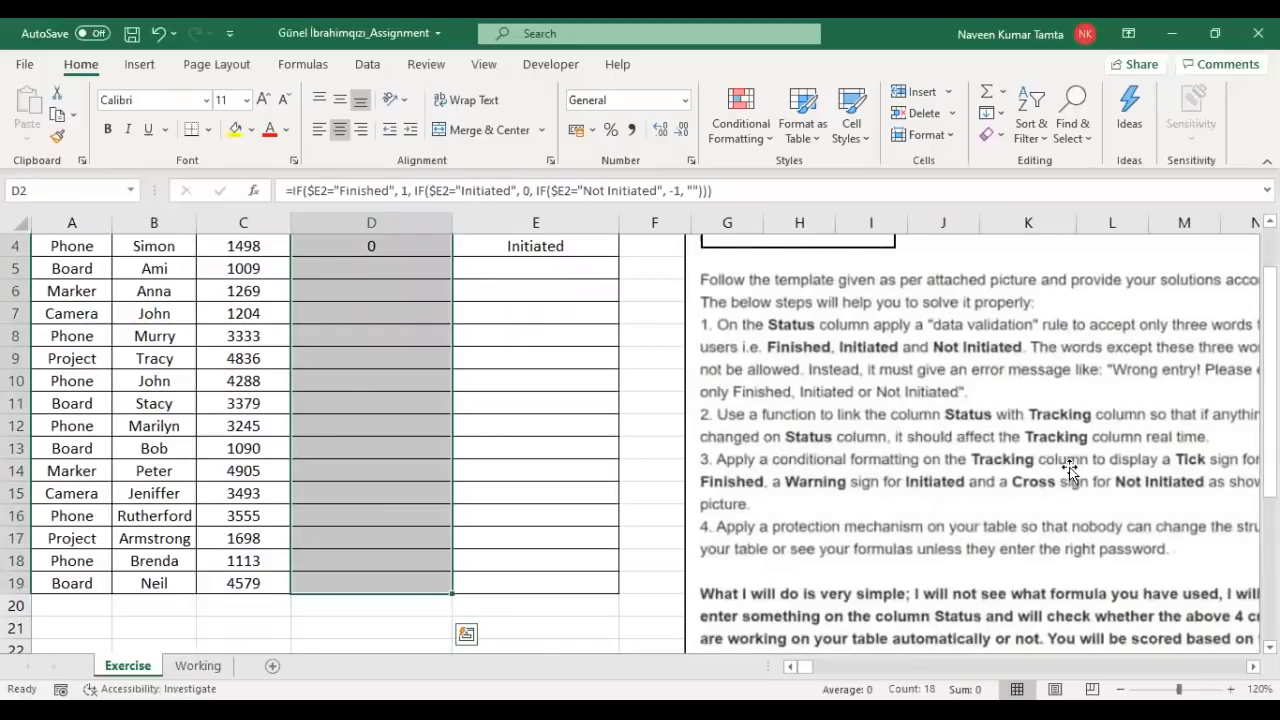
# Step: Give D2:D4 the custom format "Finished";"Not Initiated";"Initiated", then select Traking through row 19
pyautogui.rightClick(365, 270)
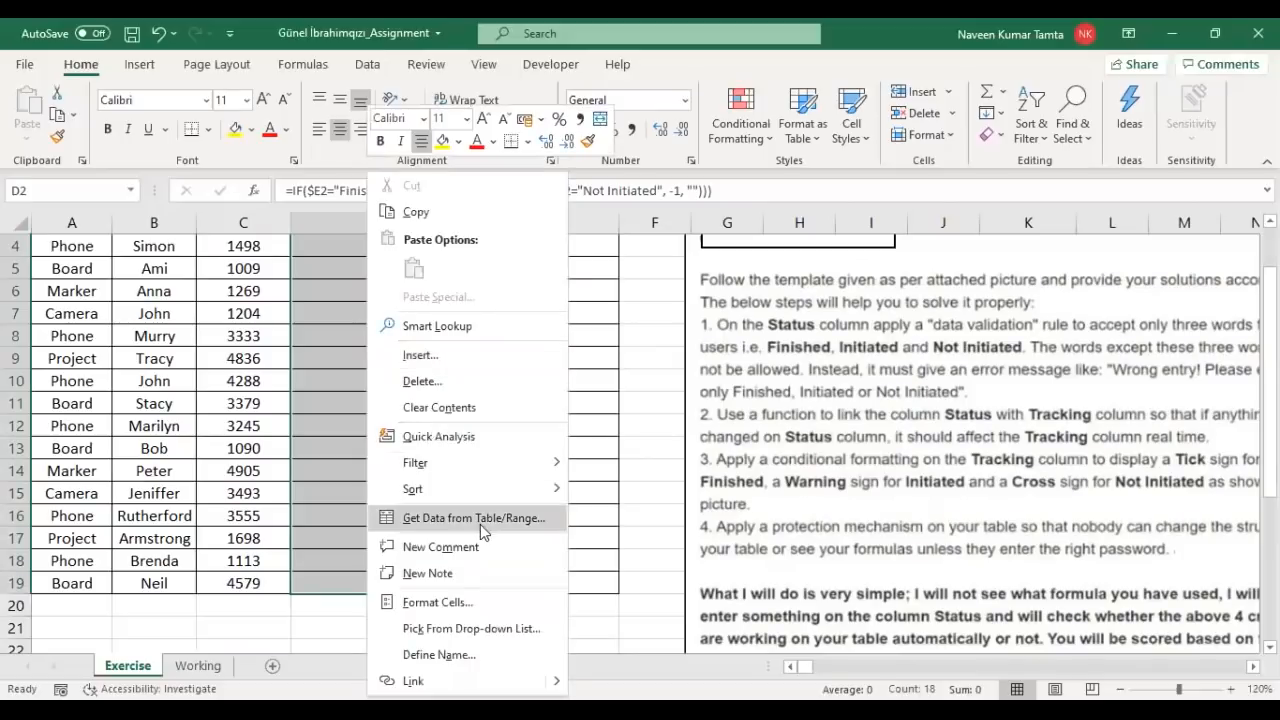
pyautogui.click(455, 601)
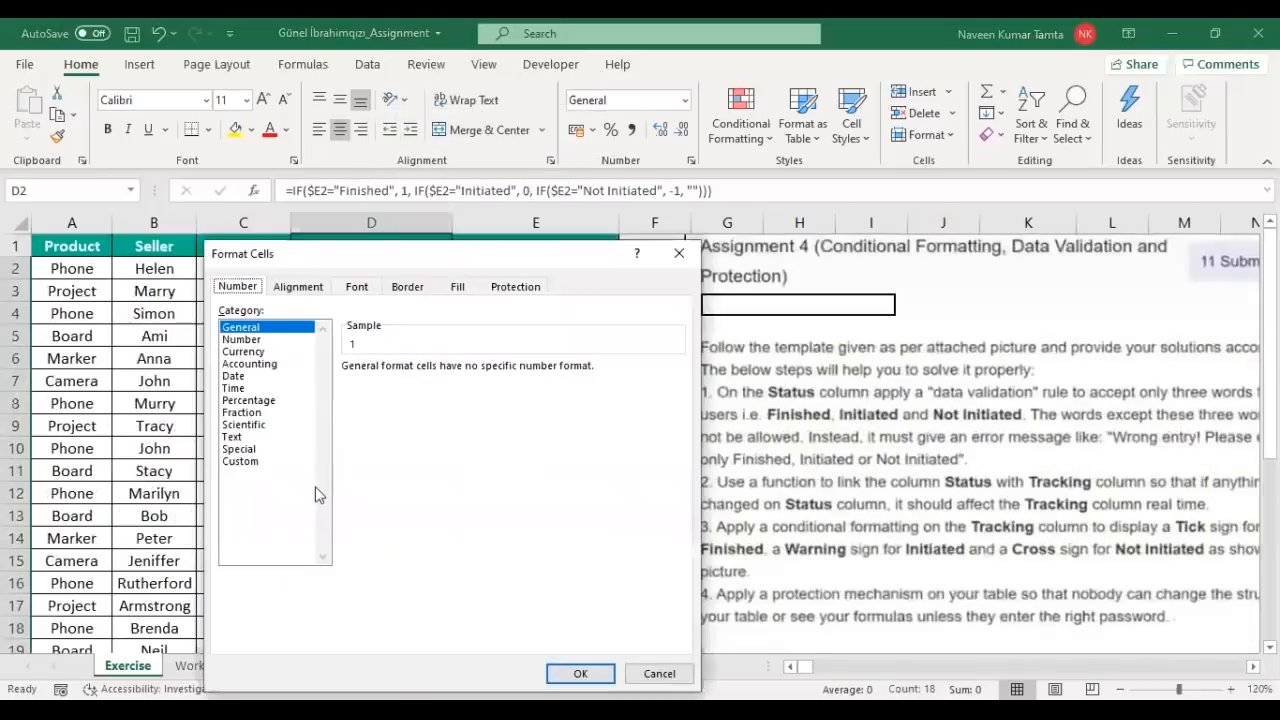
pyautogui.click(239, 463)
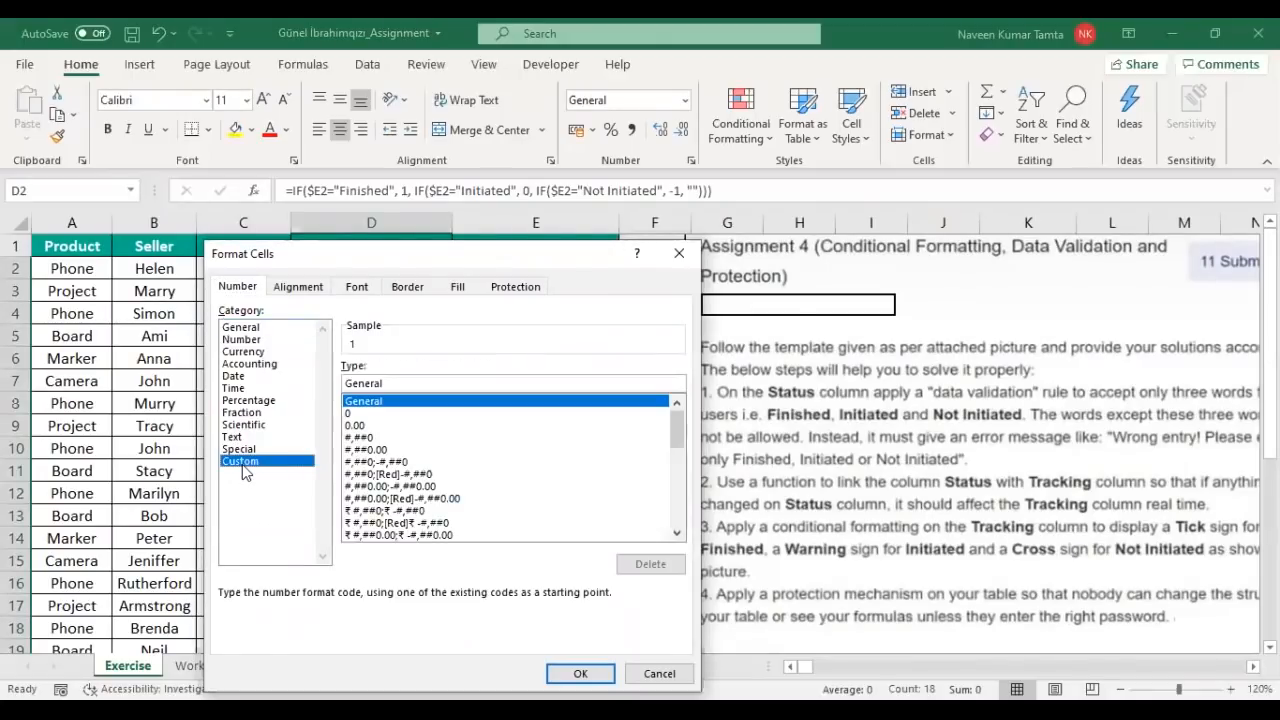
pyautogui.doubleClick(397, 386)
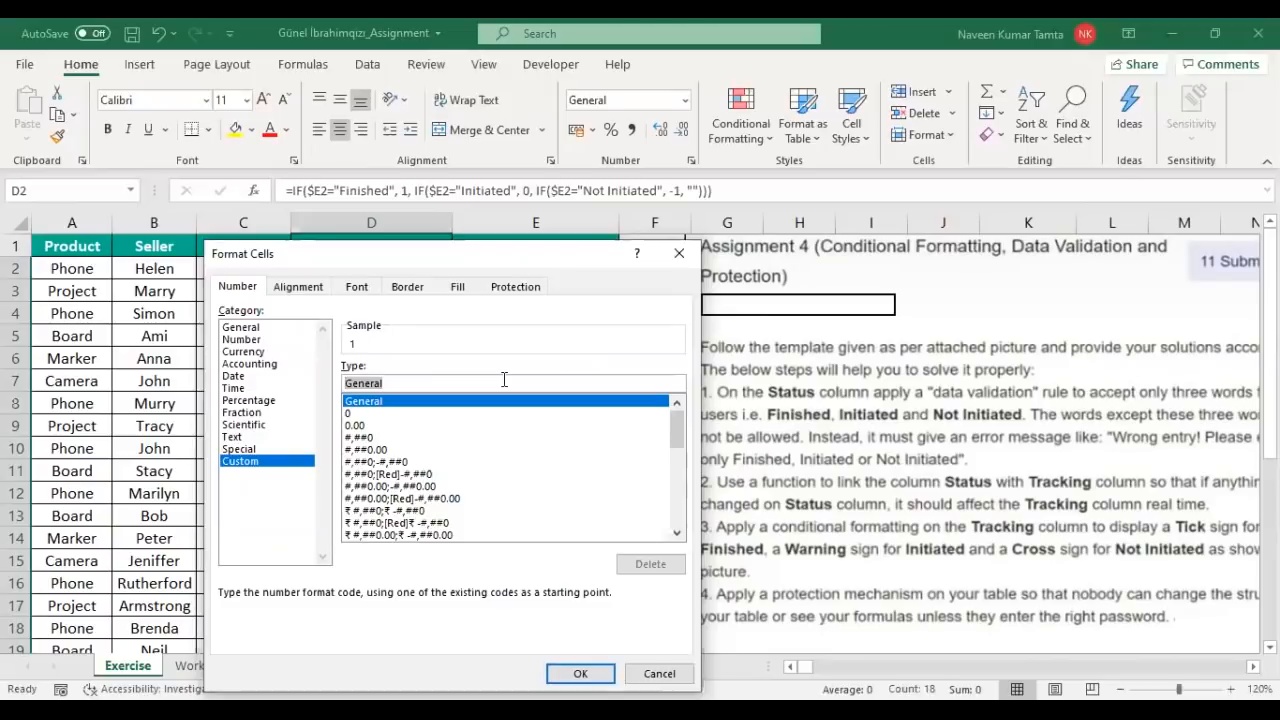
pyautogui.write('"Finished"')
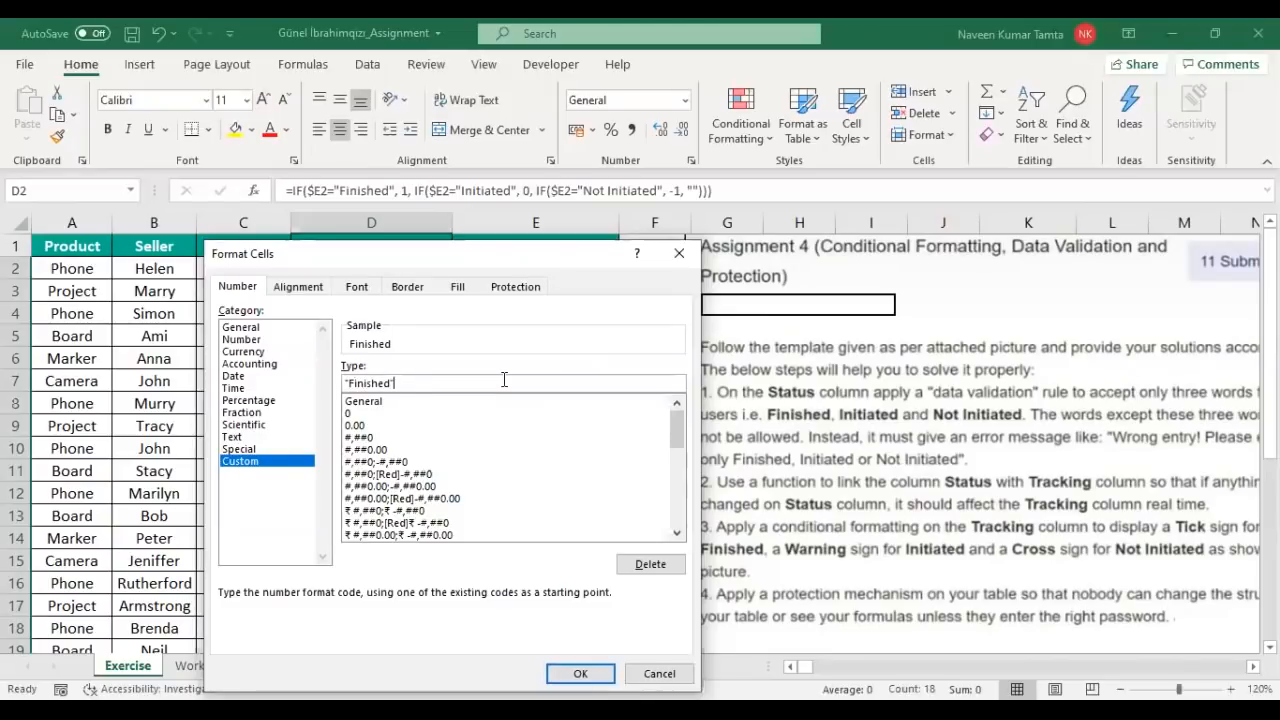
pyautogui.write(';"NotInitiated')
pyautogui.press('Left')
pyautogui.press('Left')
pyautogui.press('Left')
pyautogui.press('Left')
pyautogui.write('"Initiate')
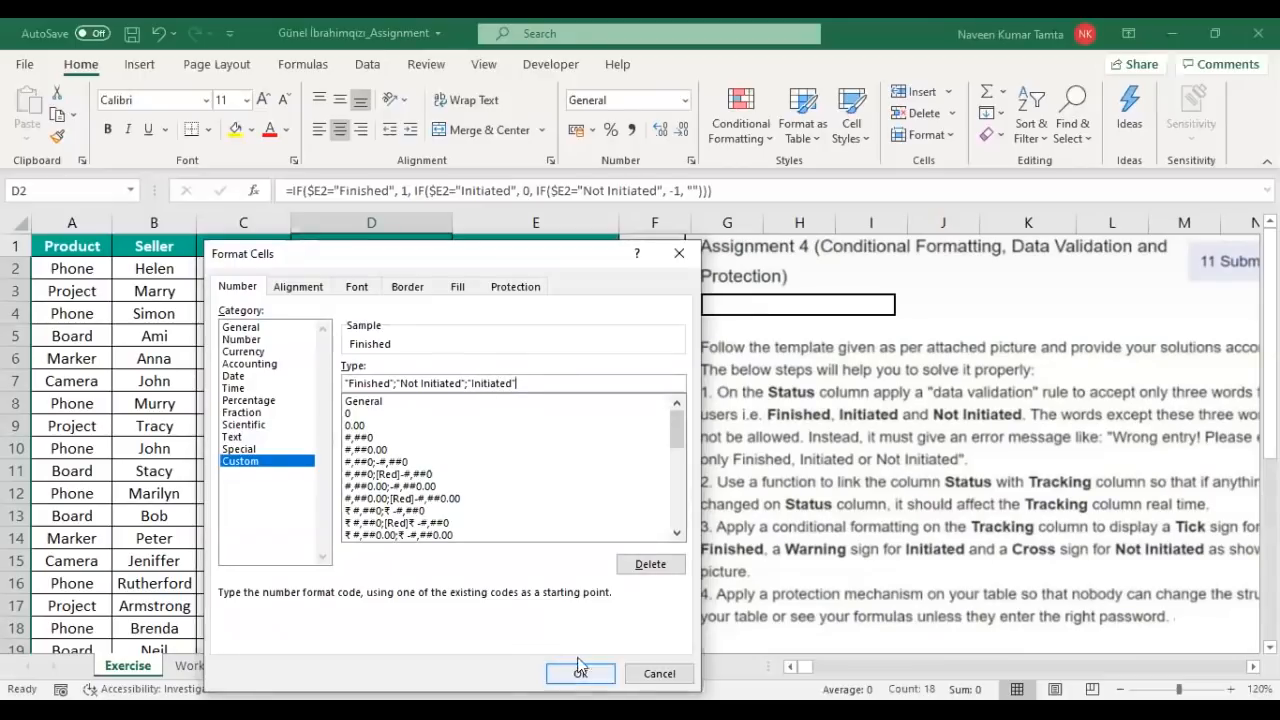
pyautogui.click(389, 267)
pyautogui.hotkey('shift', 'Down')
pyautogui.hotkey('shift', 'Down')
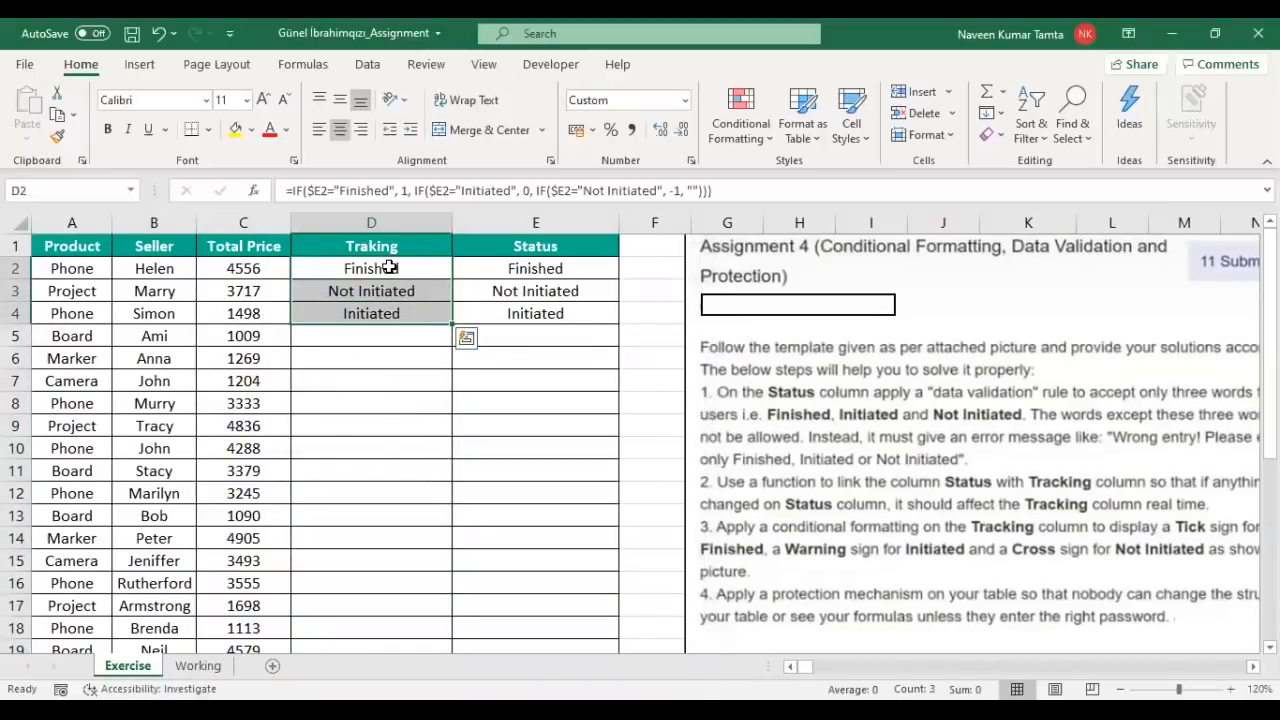
pyautogui.hotkey('shift', 'Down')
pyautogui.hotkey('shift', 'Down')
pyautogui.hotkey('shift', 'Down')
pyautogui.hotkey('shift', 'Down')
pyautogui.hotkey('shift', 'Down')
pyautogui.hotkey('shift', 'Down')
pyautogui.hotkey('shift', 'Down')
pyautogui.hotkey('shift', 'Down')
pyautogui.hotkey('shift', 'Down')
pyautogui.hotkey('shift', 'Down')
pyautogui.hotkey('shift', 'Down')
pyautogui.hotkey('shift', 'Down')
pyautogui.hotkey('shift', 'Down')
pyautogui.hotkey('shift', 'Down')
pyautogui.hotkey('shift', 'Down')
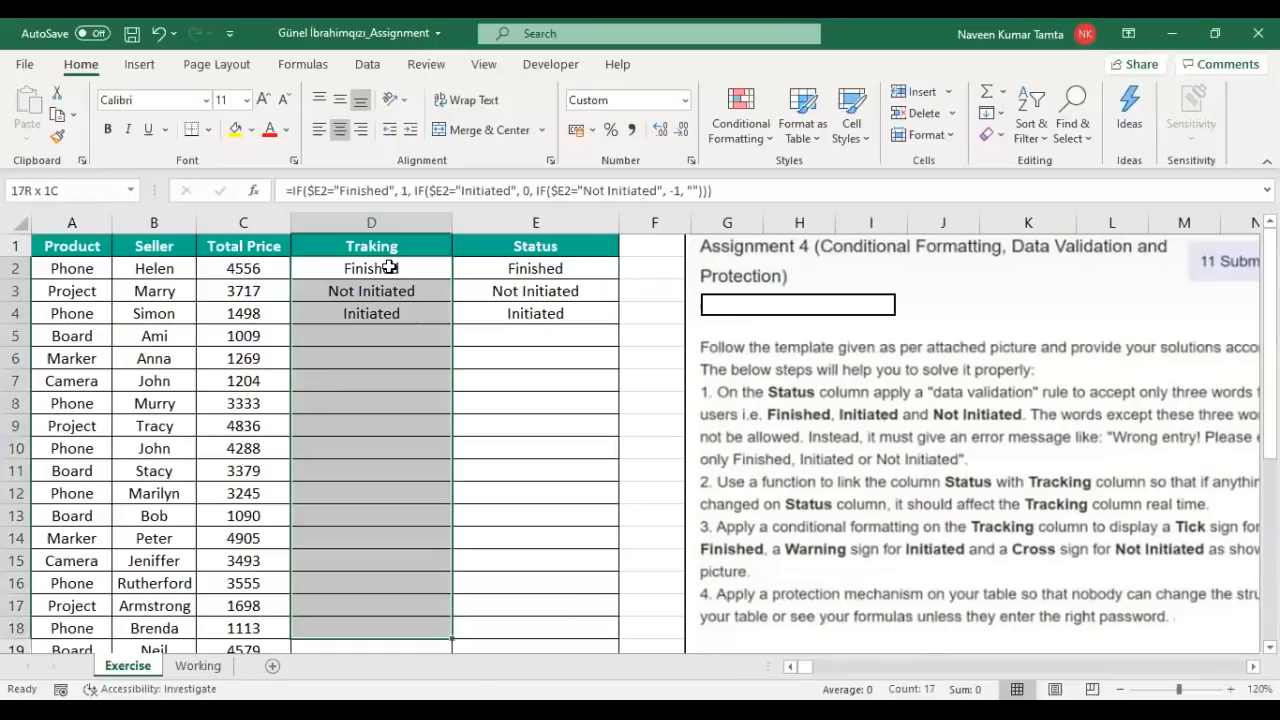
# Step: Create a new conditional formatting rule using the 3 Symbols (circled) icon set
pyautogui.scroll(-1, 389, 267)
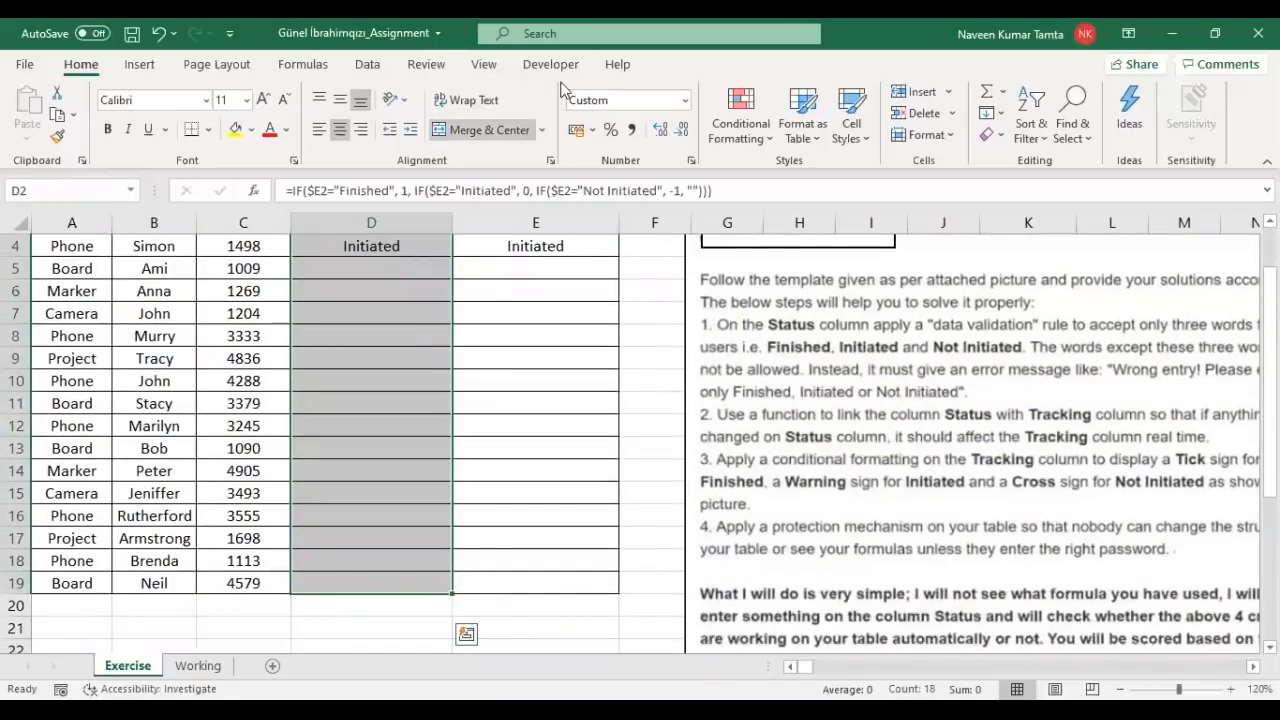
pyautogui.click(741, 115)
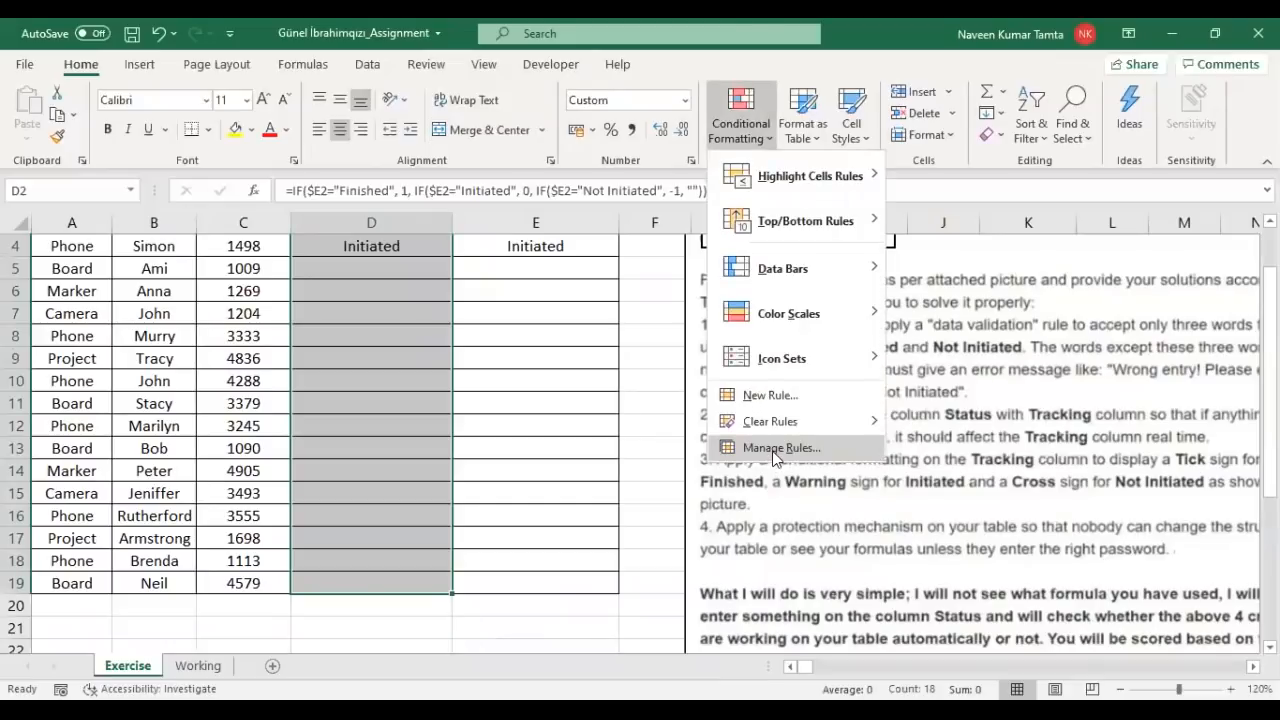
pyautogui.click(776, 448)
pyautogui.click(150, 214)
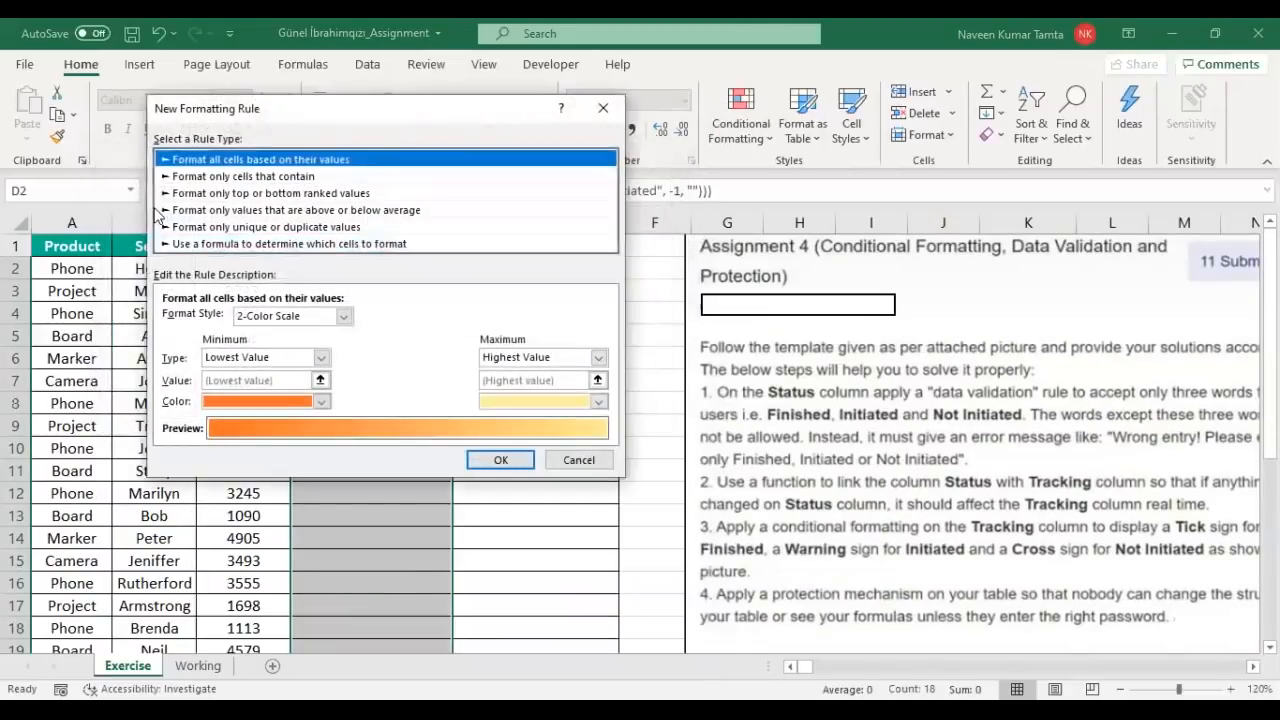
pyautogui.click(340, 315)
pyautogui.click(279, 372)
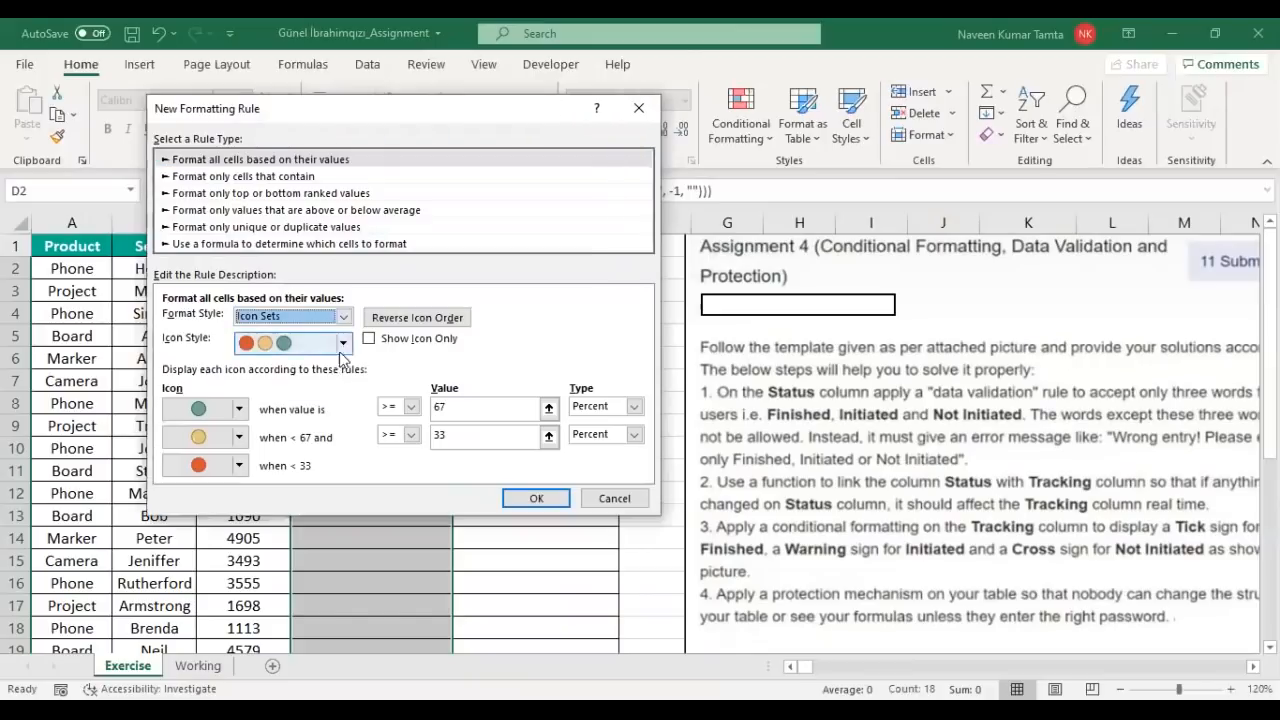
pyautogui.click(342, 342)
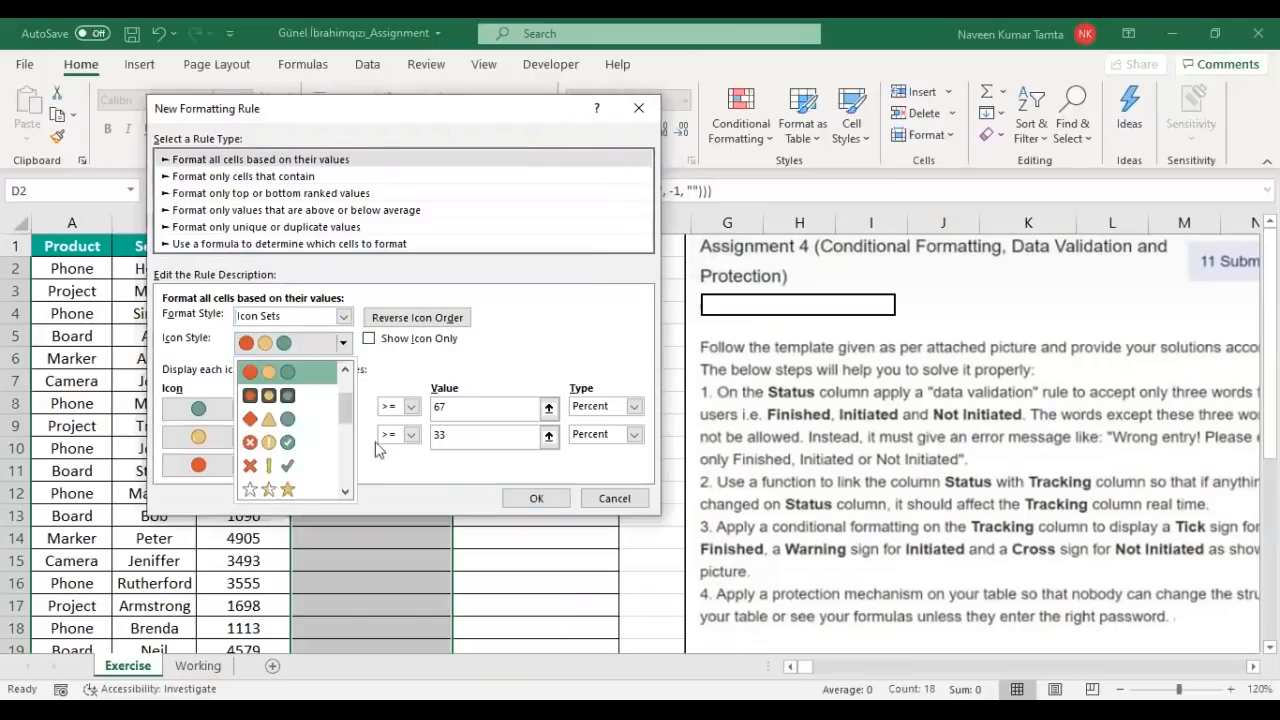
pyautogui.click(279, 441)
# Step: Set Number thresholds >=1 for the tick and >=0 for the warning, and apply the rule
pyautogui.click(634, 406)
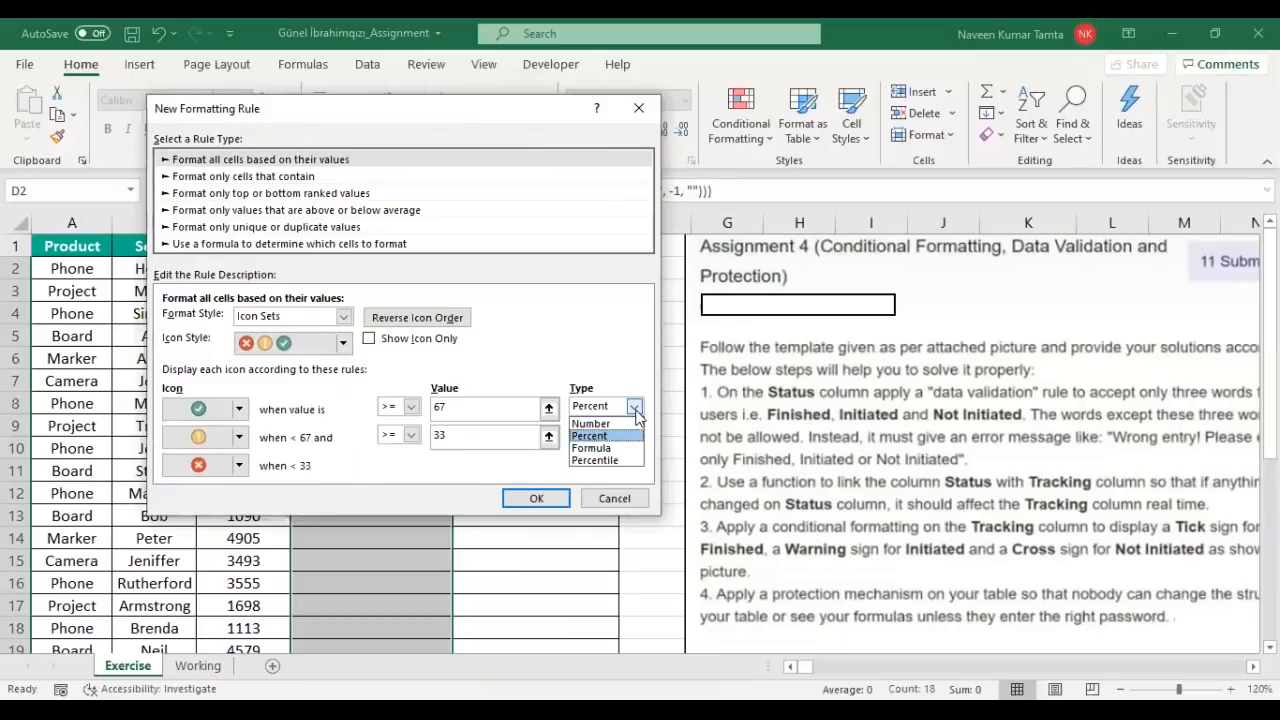
pyautogui.click(612, 419)
pyautogui.click(612, 430)
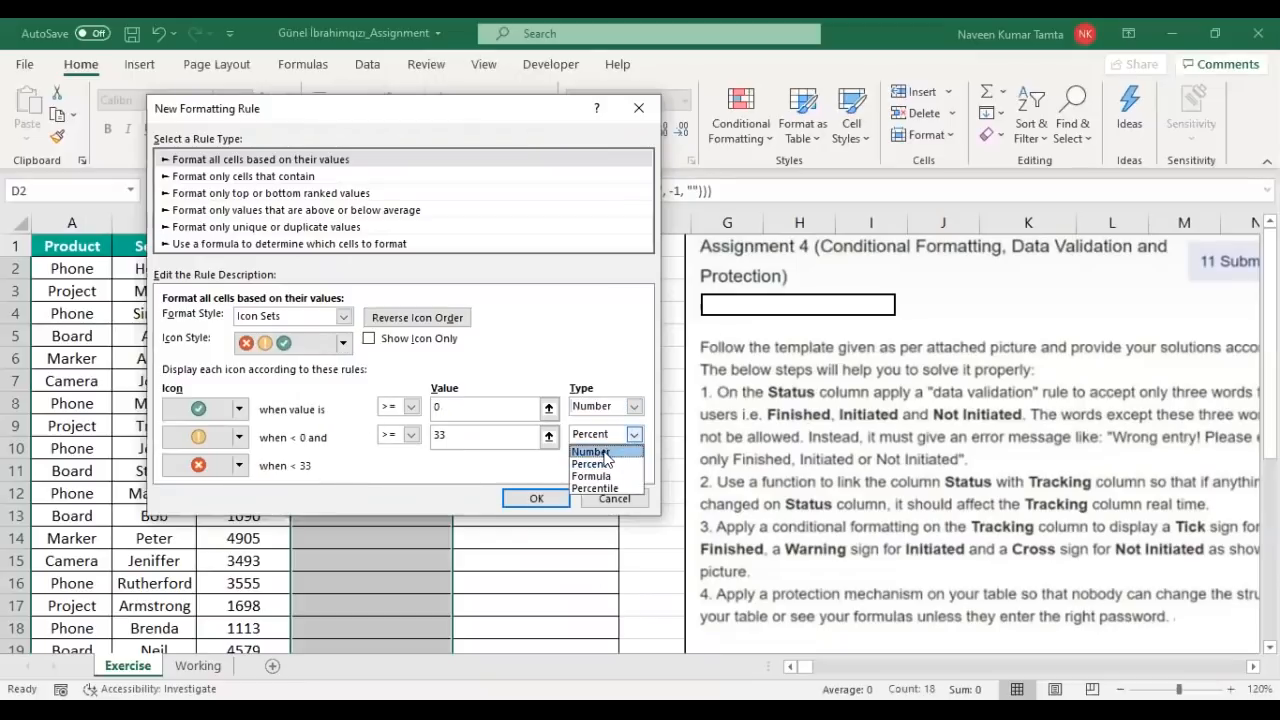
pyautogui.click(595, 449)
pyautogui.click(481, 404)
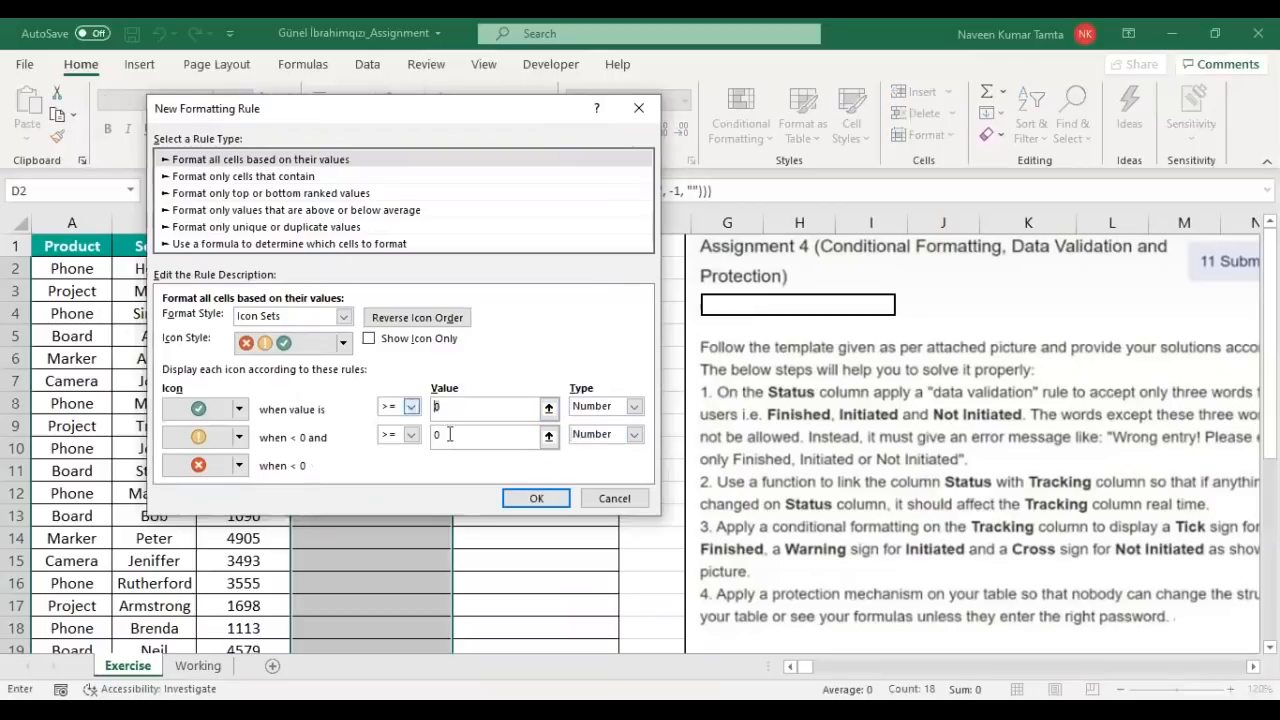
pyautogui.write('1')
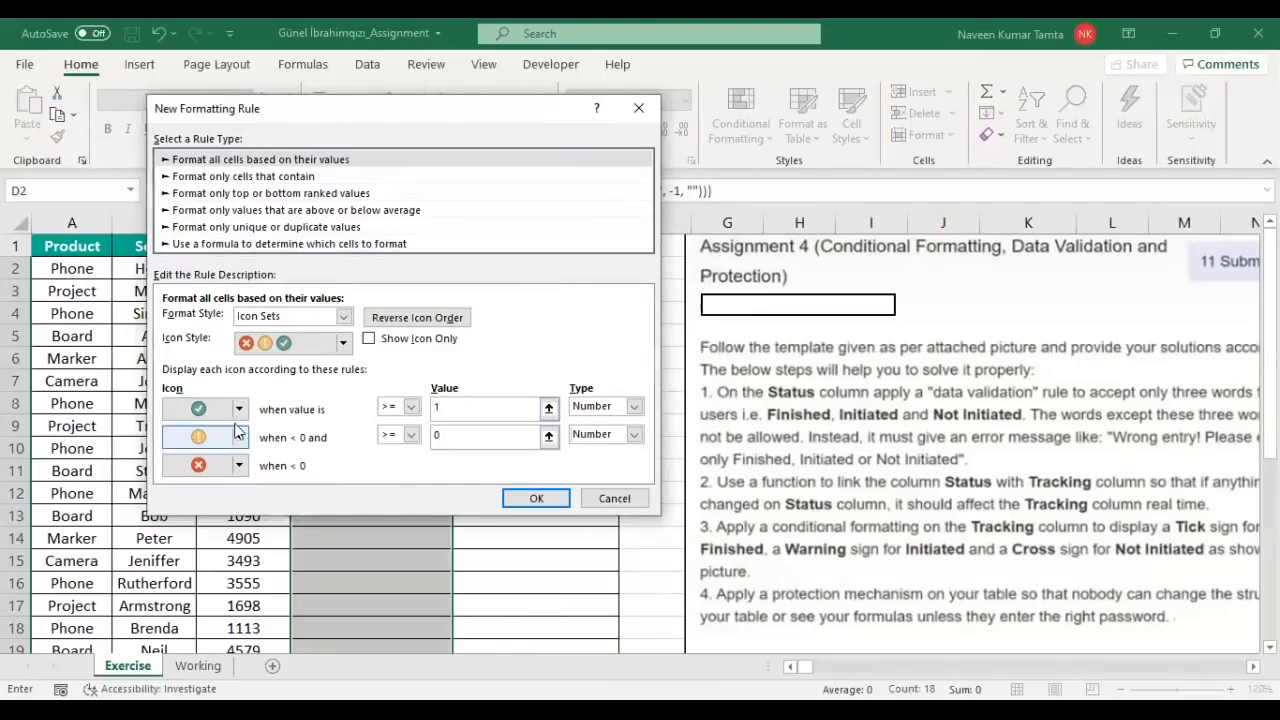
pyautogui.moveTo(458, 435); pyautogui.dragTo(372, 441)
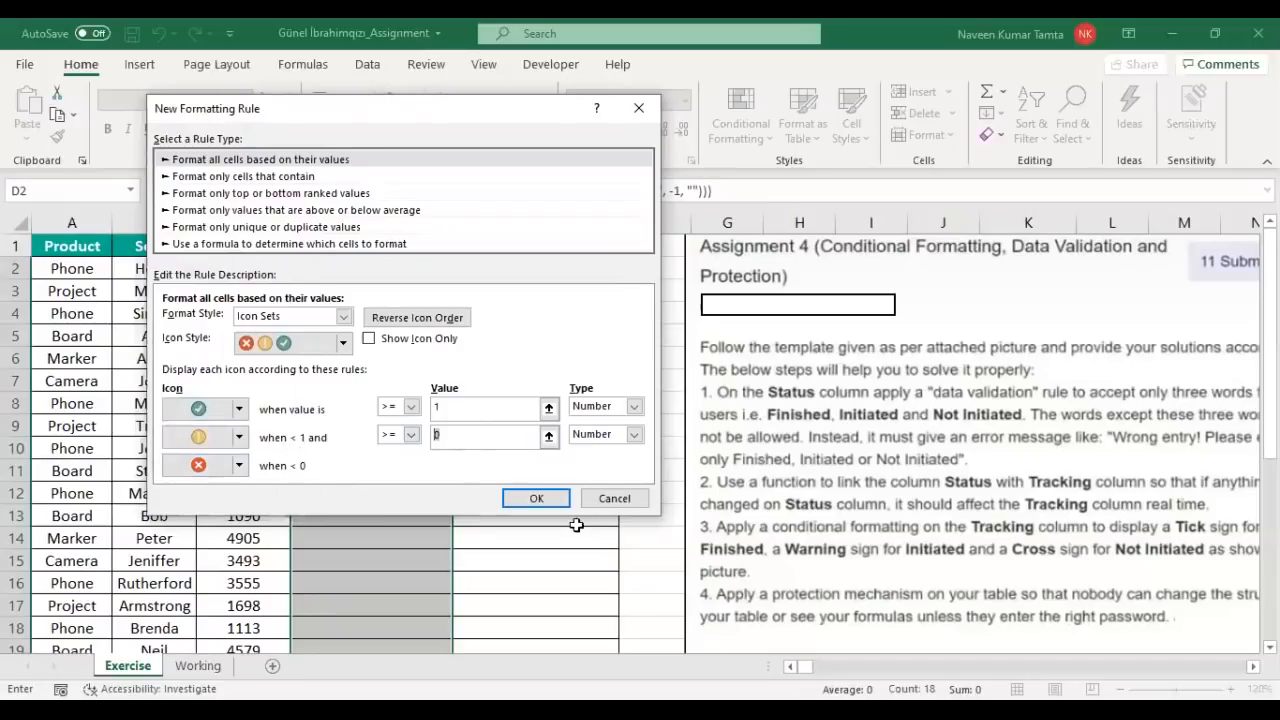
pyautogui.click(526, 499)
pyautogui.click(640, 418)
pyautogui.click(483, 408)
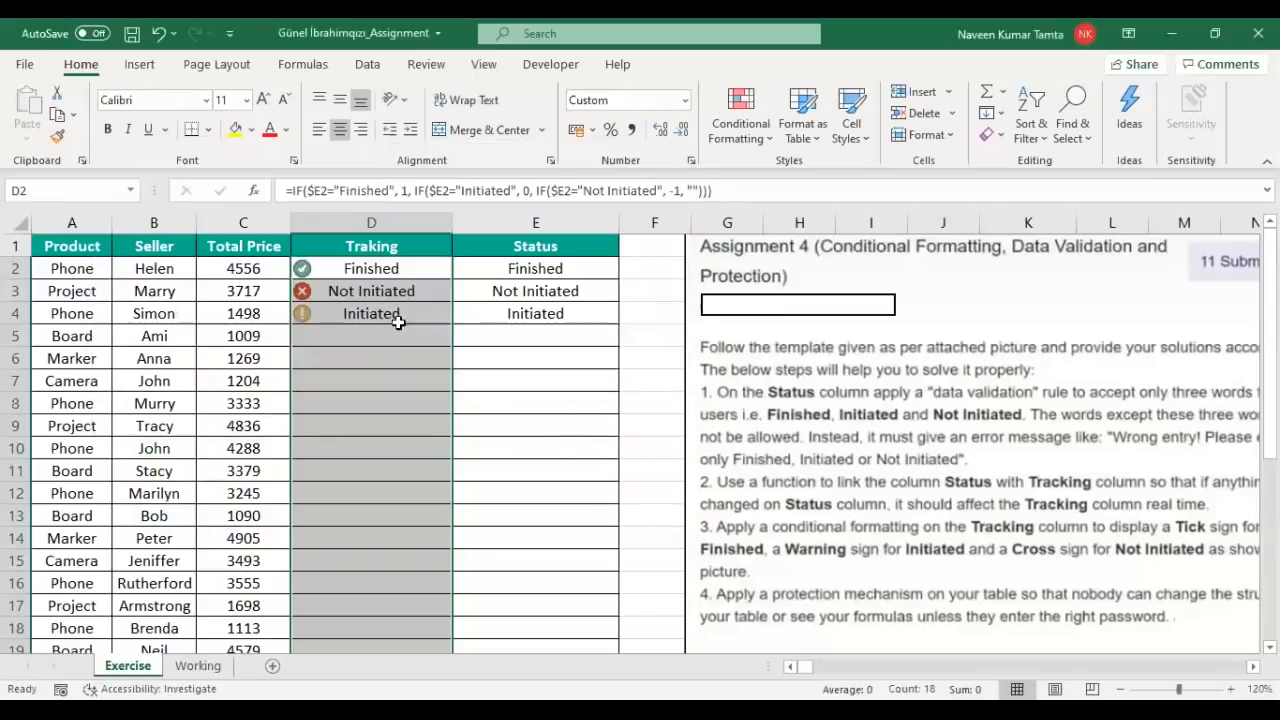
# Step: Set row 12's Status to Finished to test the tick icon
pyautogui.click(374, 266)
pyautogui.hotkey('shift', 'Down')
pyautogui.hotkey('shift', 'Down')
pyautogui.press('Right')
pyautogui.press('Left')
pyautogui.press('Left')
pyautogui.press('Right')
pyautogui.press('Down')
pyautogui.press('Down')
pyautogui.press('Down')
pyautogui.press('Down')
pyautogui.press('Down')
pyautogui.press('Down')
pyautogui.press('Right')
pyautogui.press('Down')
pyautogui.press('Down')
pyautogui.press('Down')
pyautogui.press('Down')
pyautogui.hotkey('alt', 'Down')
pyautogui.press('Down')
pyautogui.press('Up')
pyautogui.press('Return')
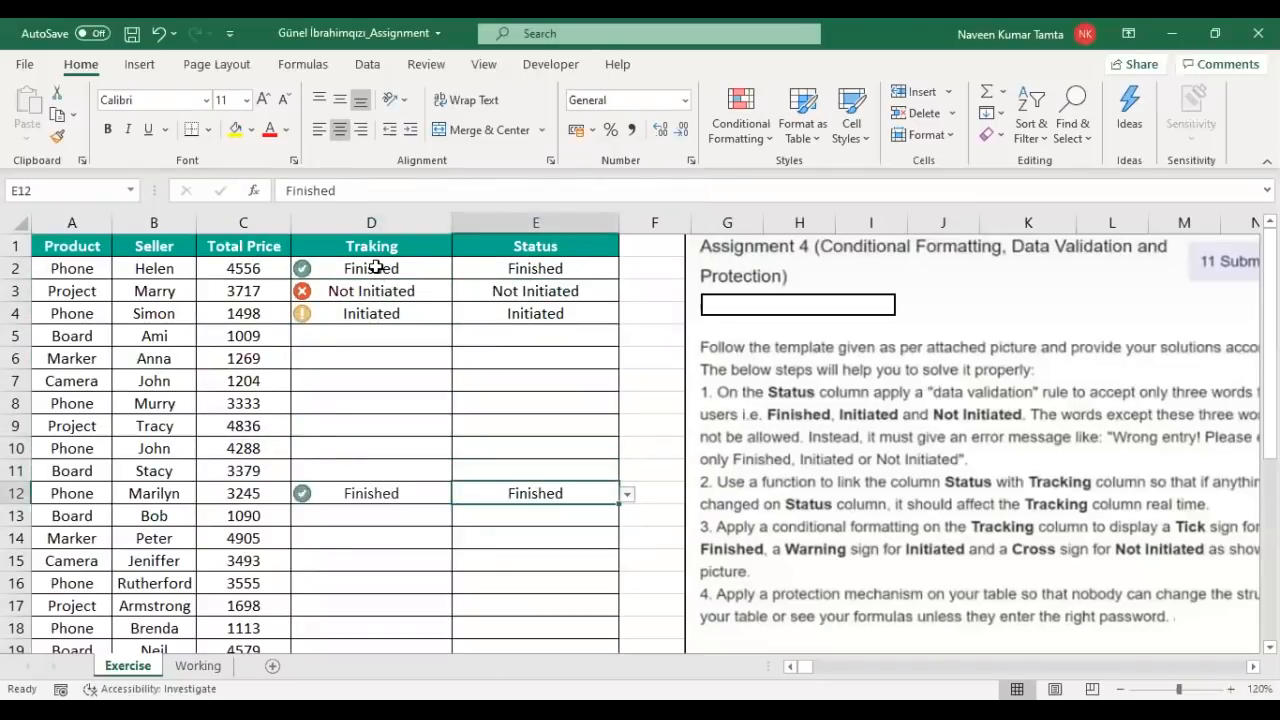
# Step: Set row 15 to Not Initiated and row 18 to Initiated to test the cross and warning icons
pyautogui.press('Down')
pyautogui.press('Down')
pyautogui.press('Down')
pyautogui.hotkey('alt', 'Down')
pyautogui.press('Down')
pyautogui.press('Down')
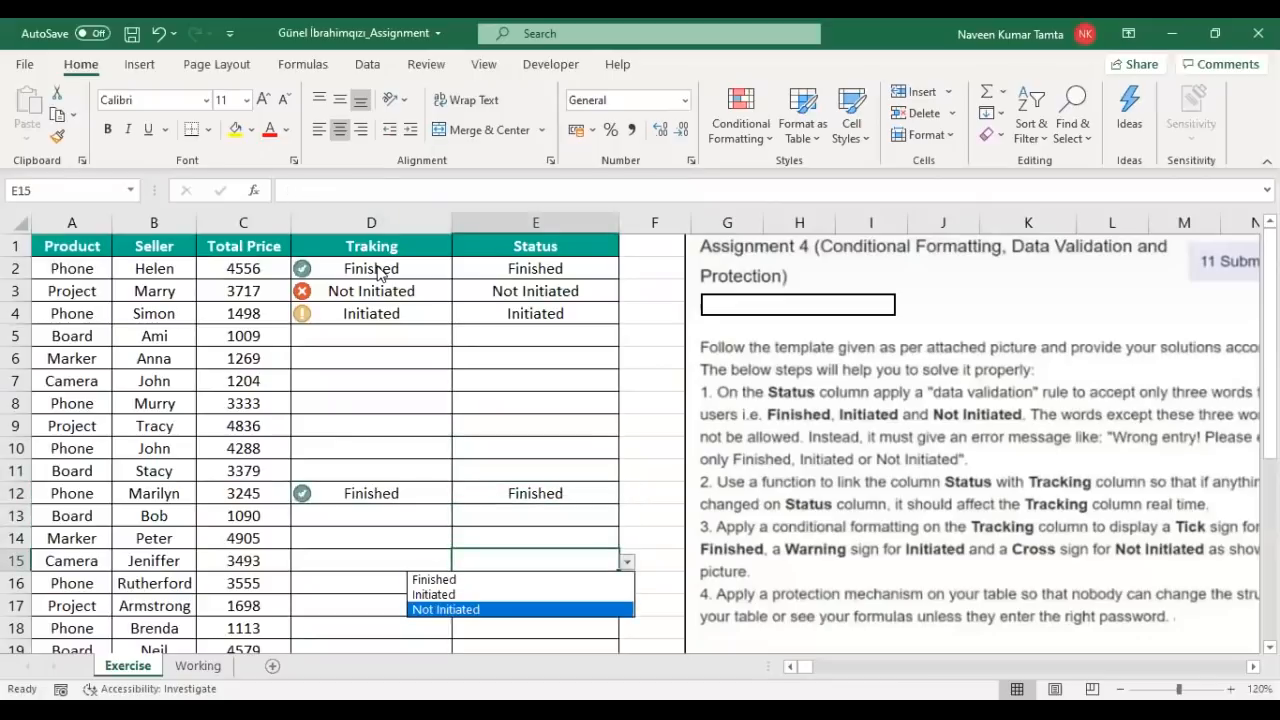
pyautogui.press('Return')
pyautogui.press('Down')
pyautogui.press('Down')
pyautogui.press('Down')
pyautogui.hotkey('alt', 'Down')
pyautogui.press('Down')
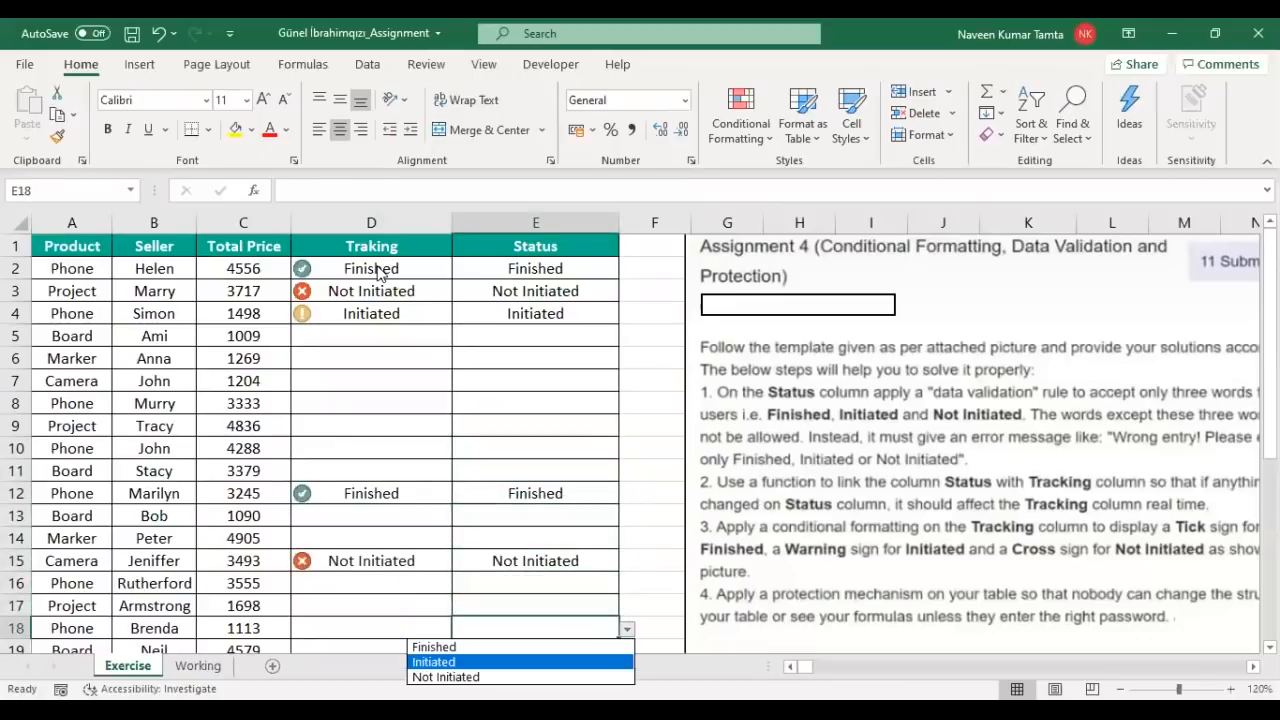
pyautogui.press('Return')
# Step: Select the tested Traking and Status rows to compare icons with statuses
pyautogui.hotkey('shift', 'Left')
pyautogui.hotkey('shift', 'Up')
pyautogui.hotkey('shift', 'Up')
pyautogui.hotkey('shift', 'Up')
pyautogui.hotkey('shift', 'Up')
pyautogui.hotkey('shift', 'Up')
pyautogui.hotkey('shift', 'Up')
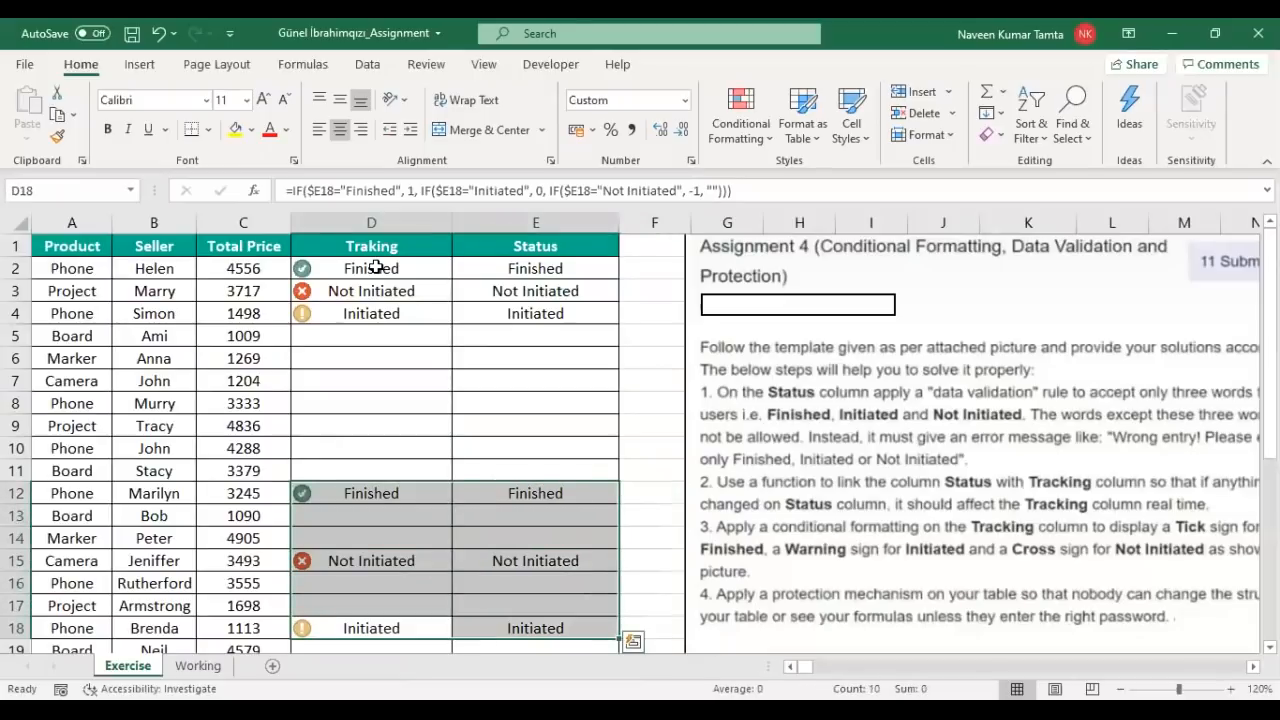
pyautogui.press('Up')
pyautogui.press('Up')
pyautogui.press('Up')
pyautogui.press('Up')
pyautogui.press('Up')
pyautogui.press('Up')
pyautogui.hotkey('shift', 'Right')
pyautogui.hotkey('shift', 'Down')
pyautogui.hotkey('shift', 'Down')
pyautogui.hotkey('shift', 'Down')
pyautogui.hotkey('shift', 'Down')
pyautogui.hotkey('shift', 'Down')
pyautogui.hotkey('shift', 'Down')
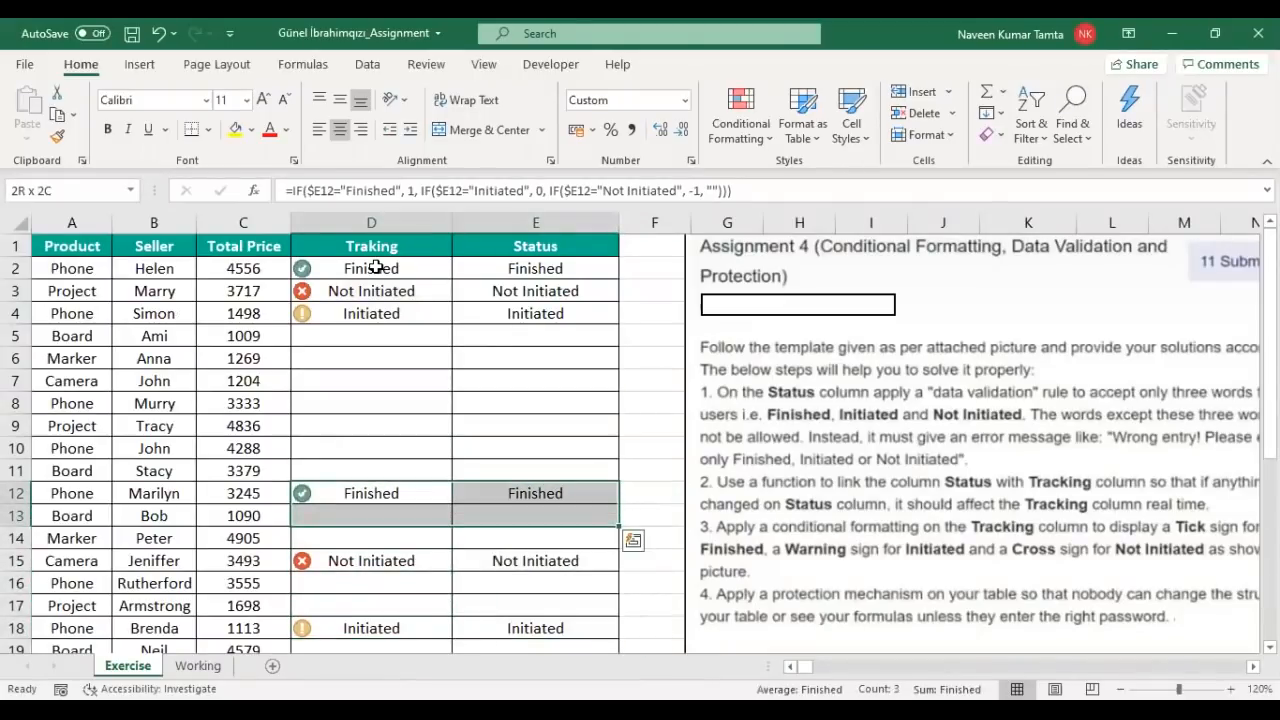
pyautogui.press('Up')
pyautogui.press('Up')
pyautogui.press('Up')
pyautogui.press('Up')
pyautogui.press('Up')
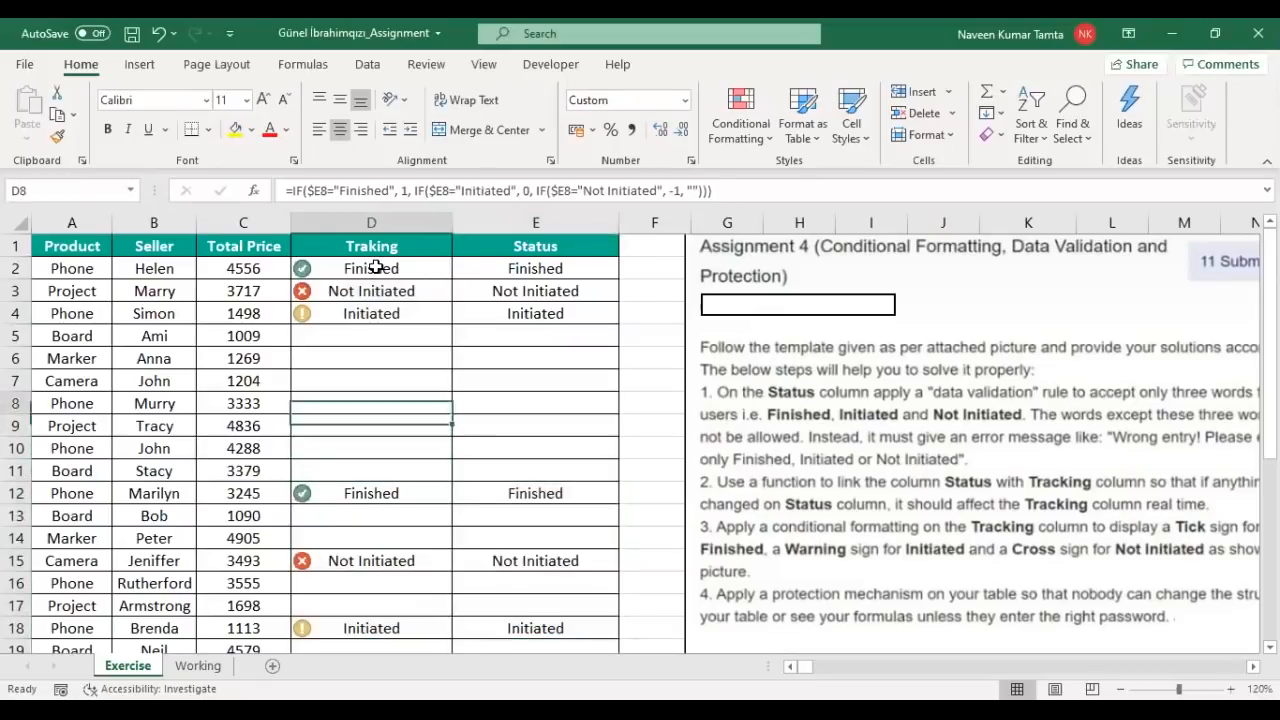
# Step: Choose Initiated from row 7's Status dropdown so D7 shows the warning icon
pyautogui.press('Right')
pyautogui.hotkey('alt', 'Down')
pyautogui.press('Down')
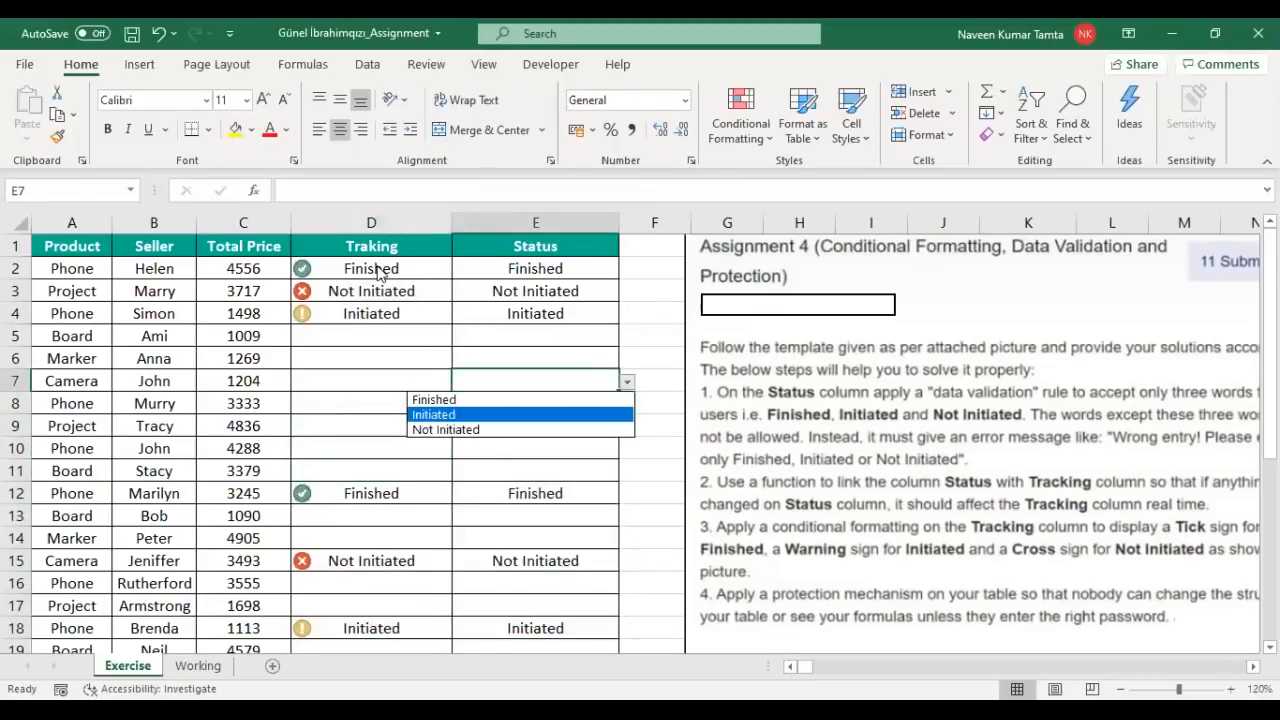
pyautogui.press('Return')
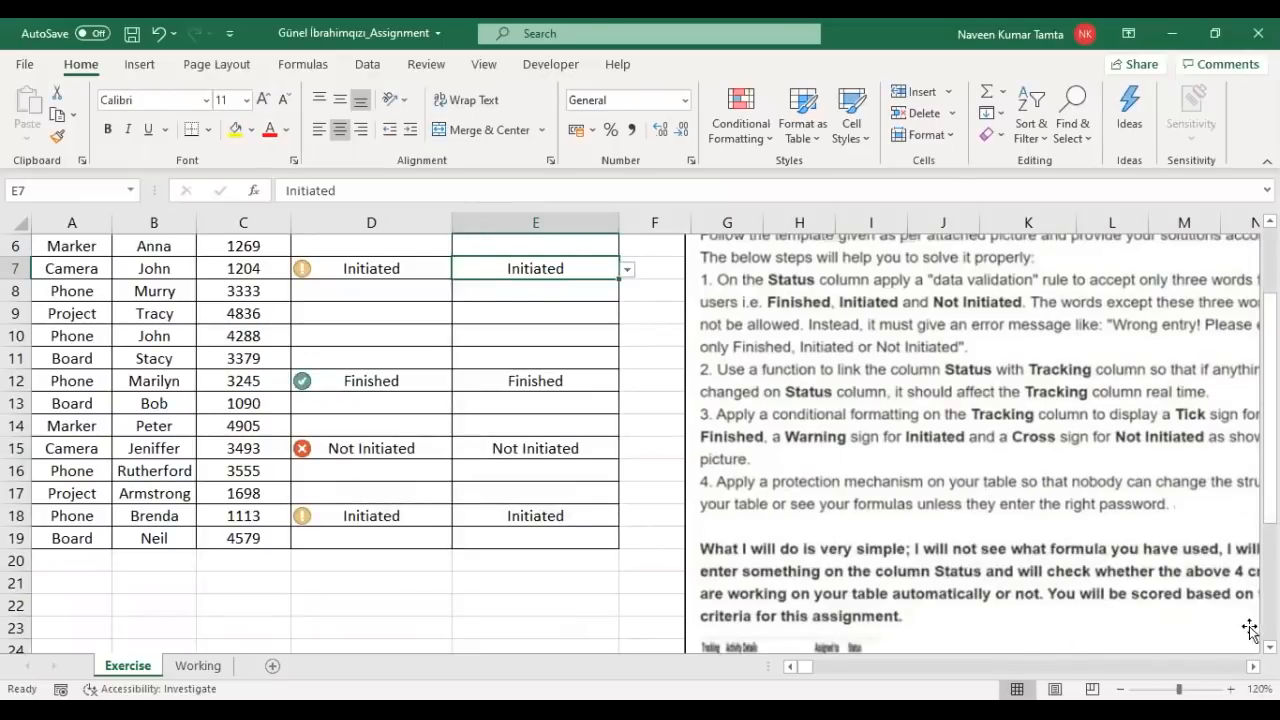
pyautogui.click(1253, 667)
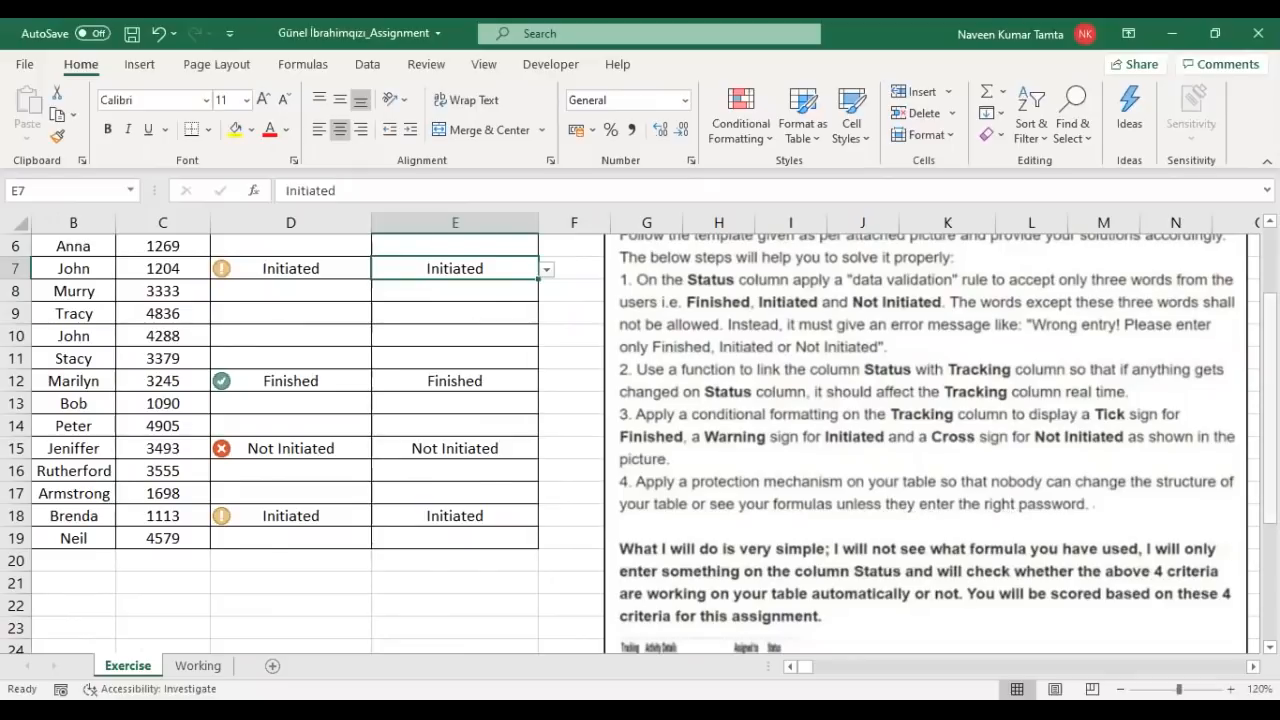
pyautogui.scroll(2, 1270, 320)
# Step: Select Tracking cells D2:D19 and tick Hidden on the Format Cells Protection tab
pyautogui.click(252, 266)
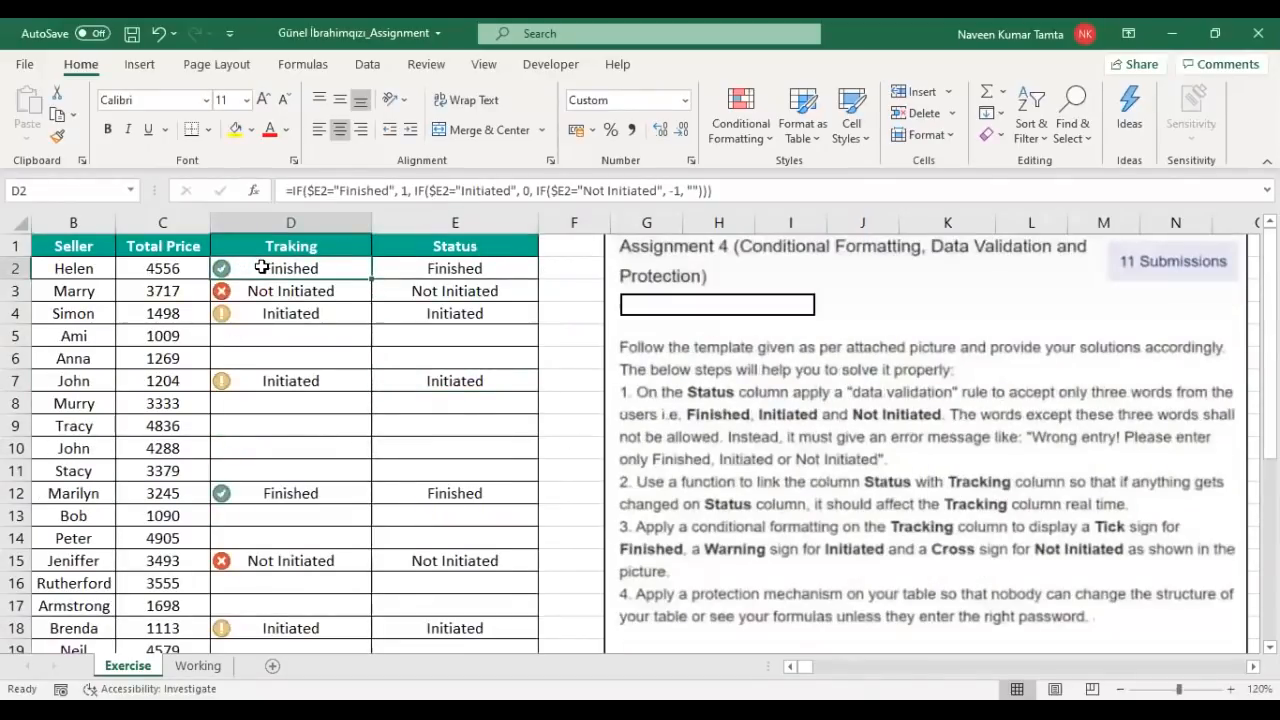
pyautogui.hotkey('shift', 'Down')
pyautogui.hotkey('ctrl', 'shift', 'Down')
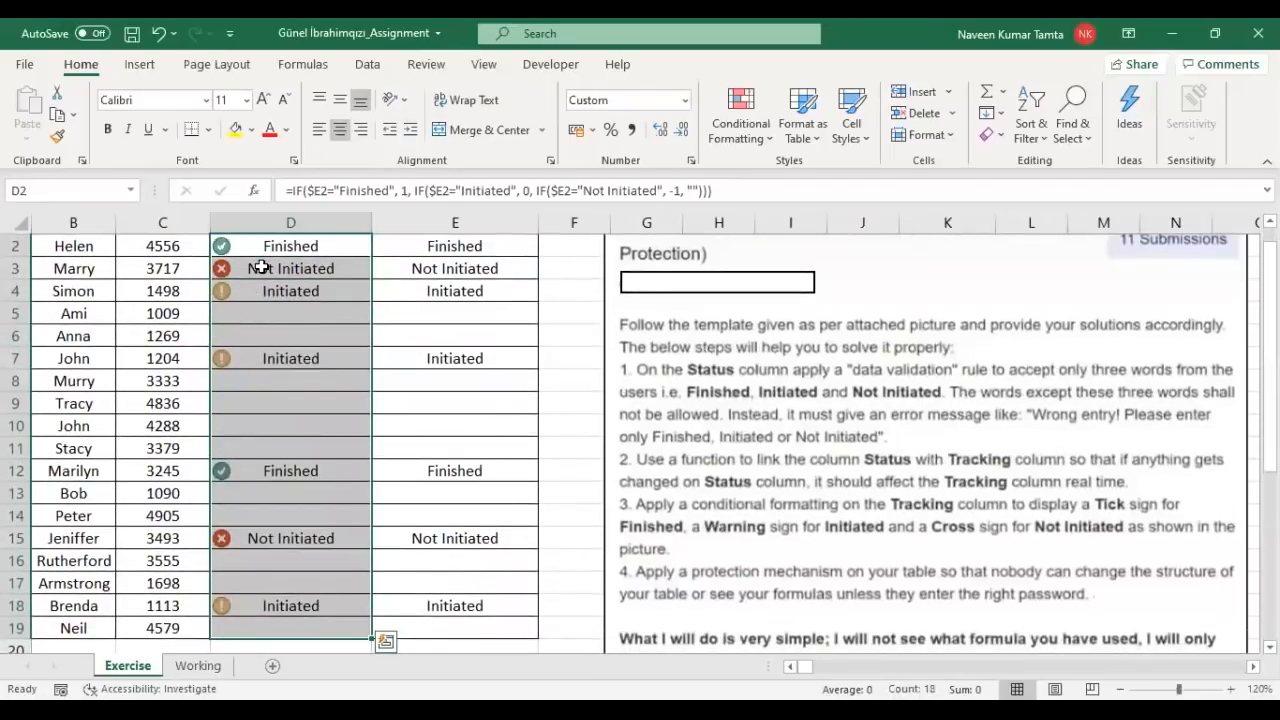
pyautogui.scroll(-1, 274, 289)
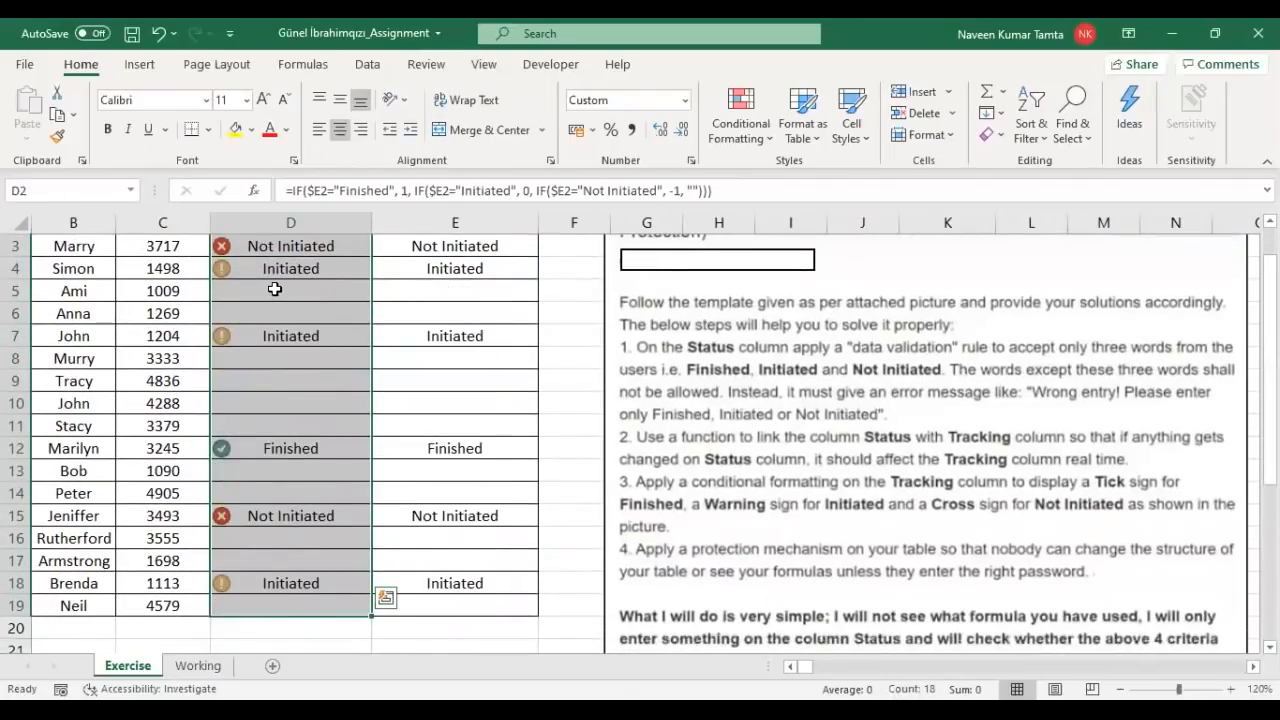
pyautogui.rightClick(274, 289)
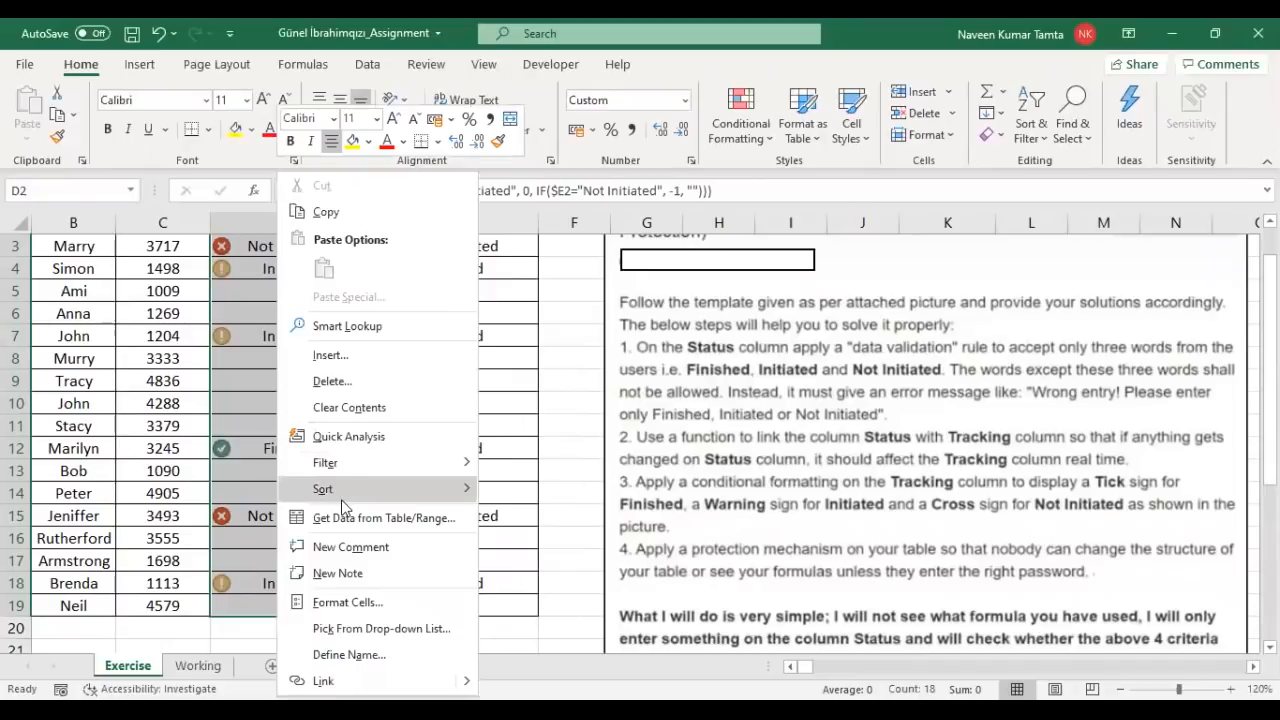
pyautogui.click(345, 602)
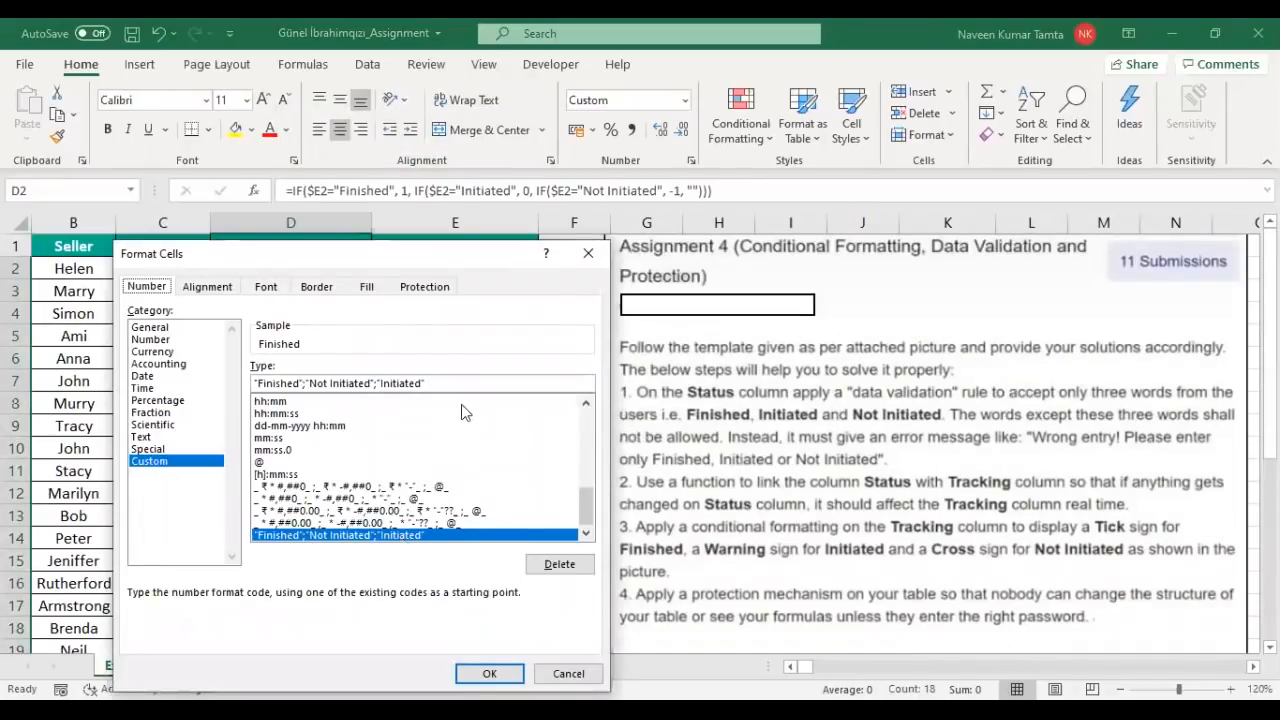
pyautogui.click(425, 288)
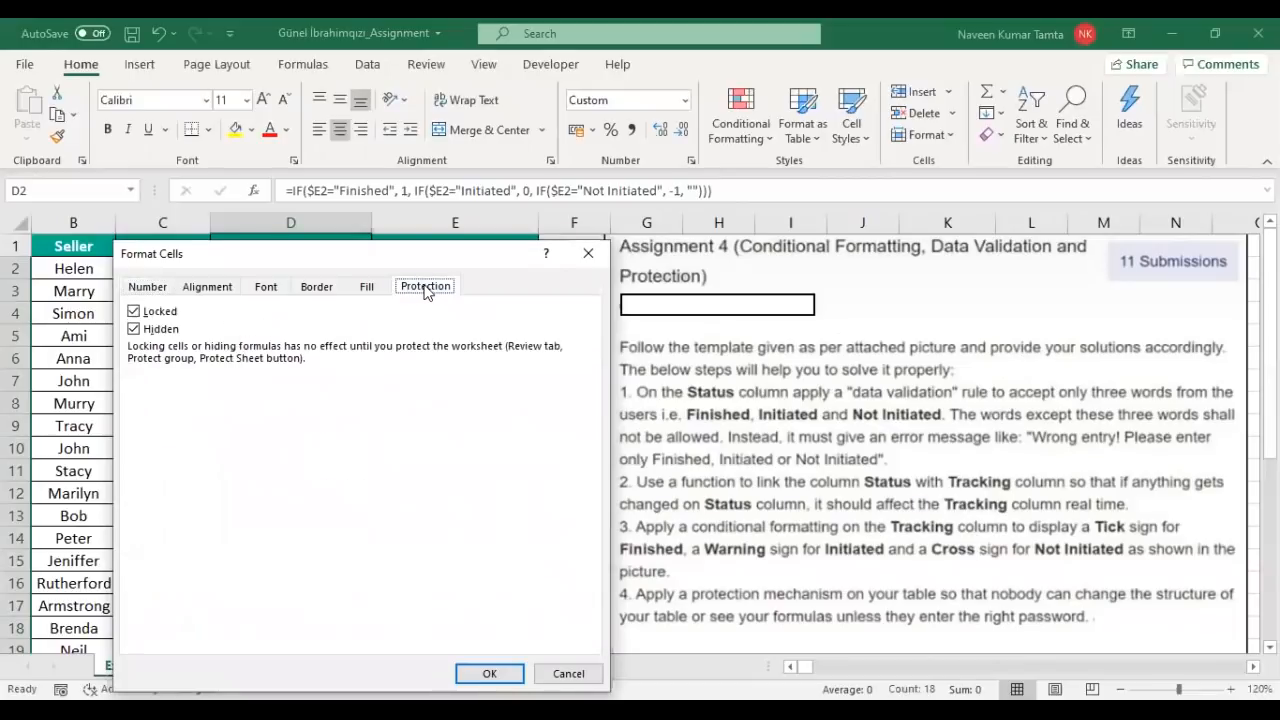
pyautogui.click(139, 334)
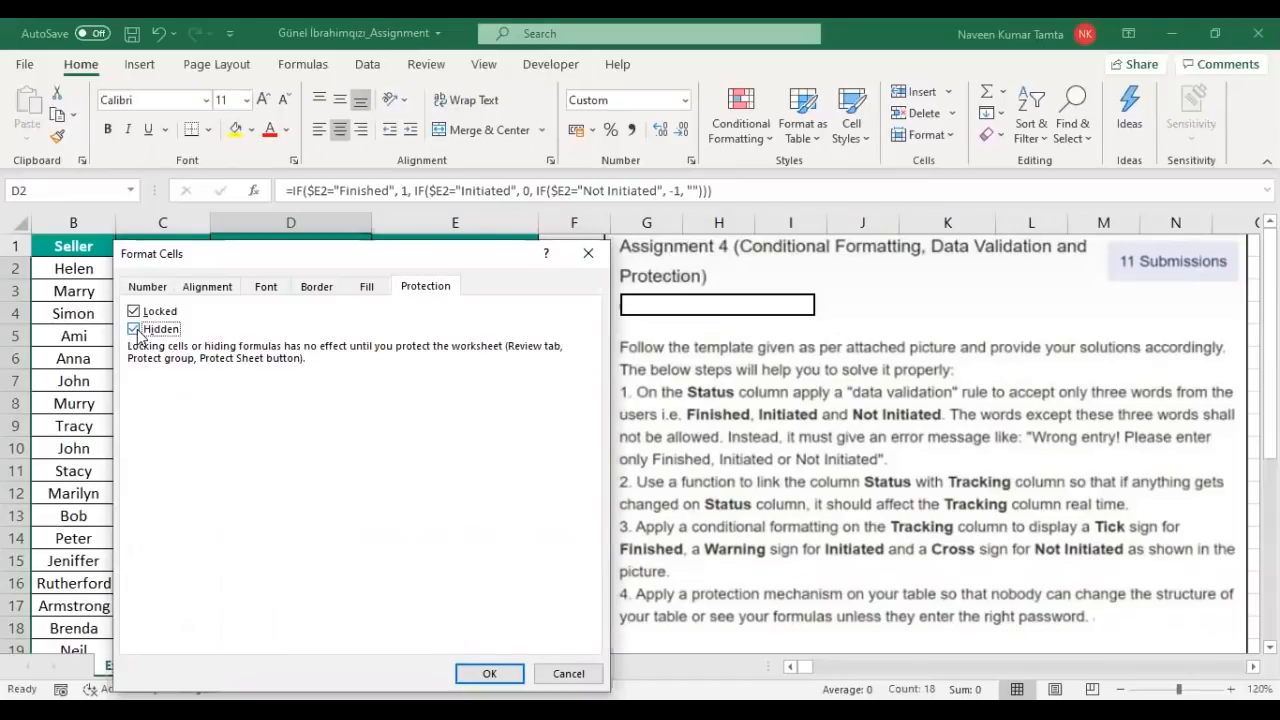
pyautogui.click(489, 673)
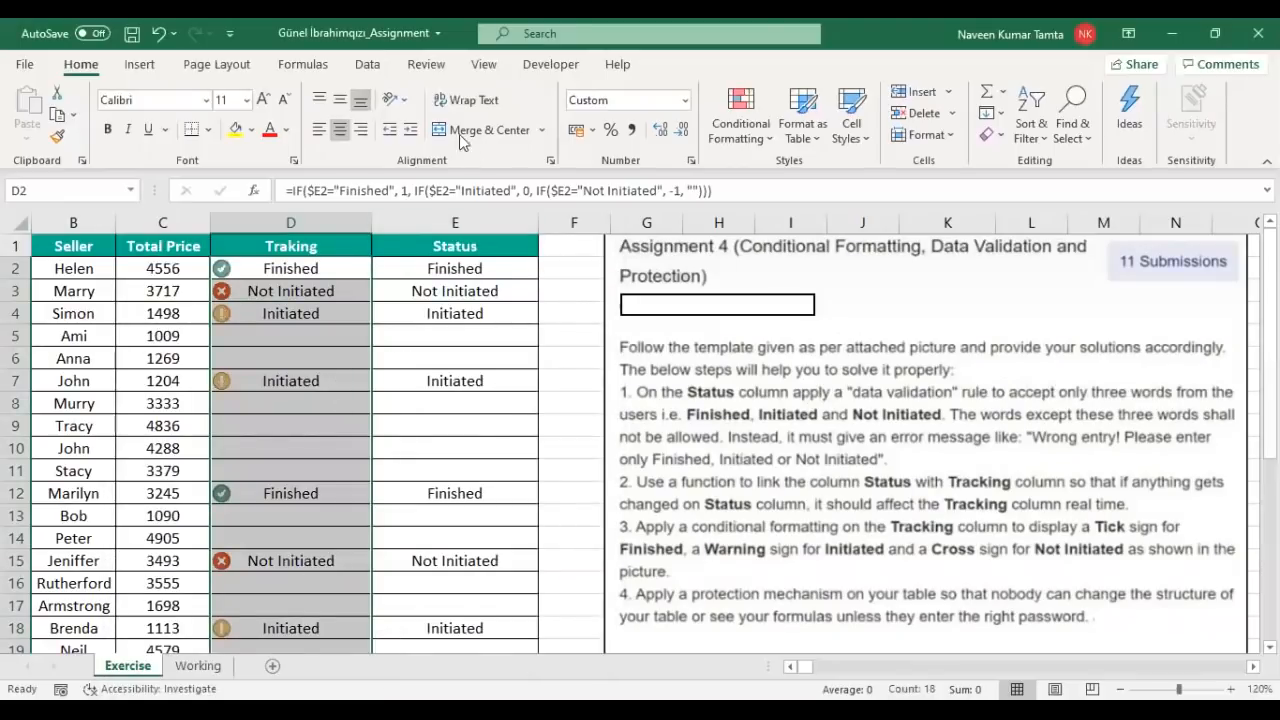
# Step: Protect the Exercise sheet from the Review tab, entering and confirming the sheet password
pyautogui.click(438, 70)
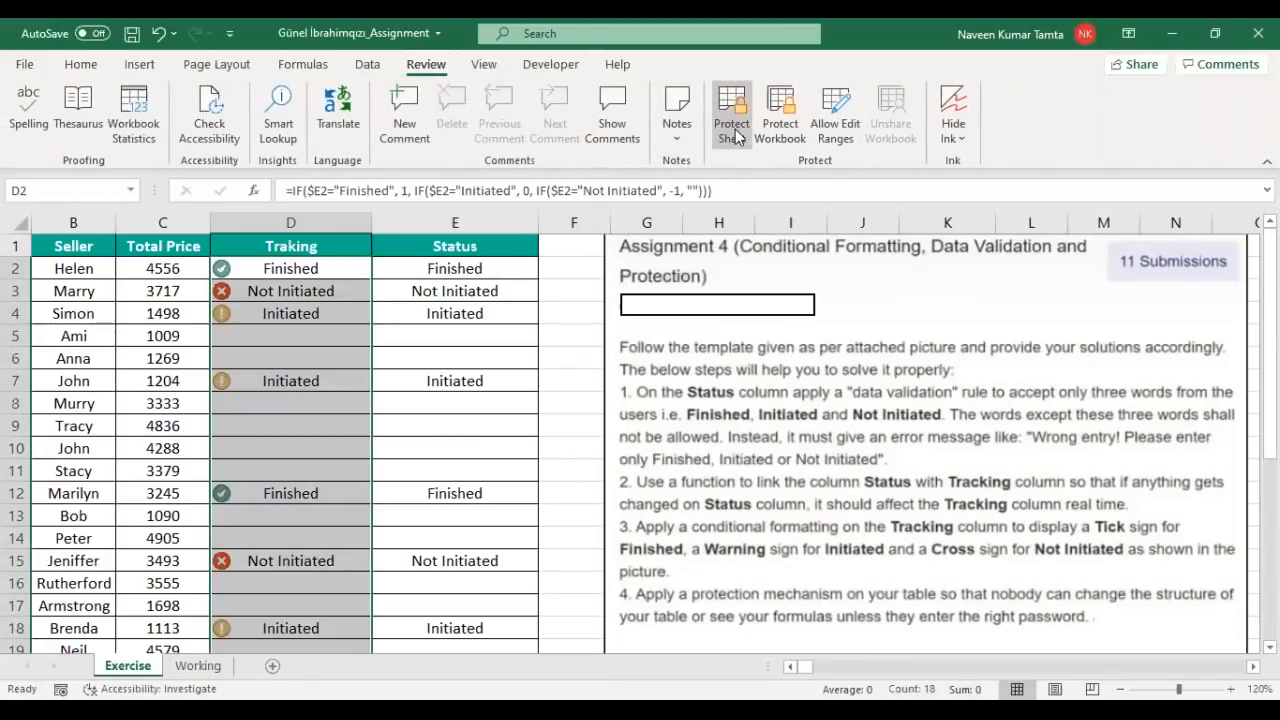
pyautogui.click(733, 130)
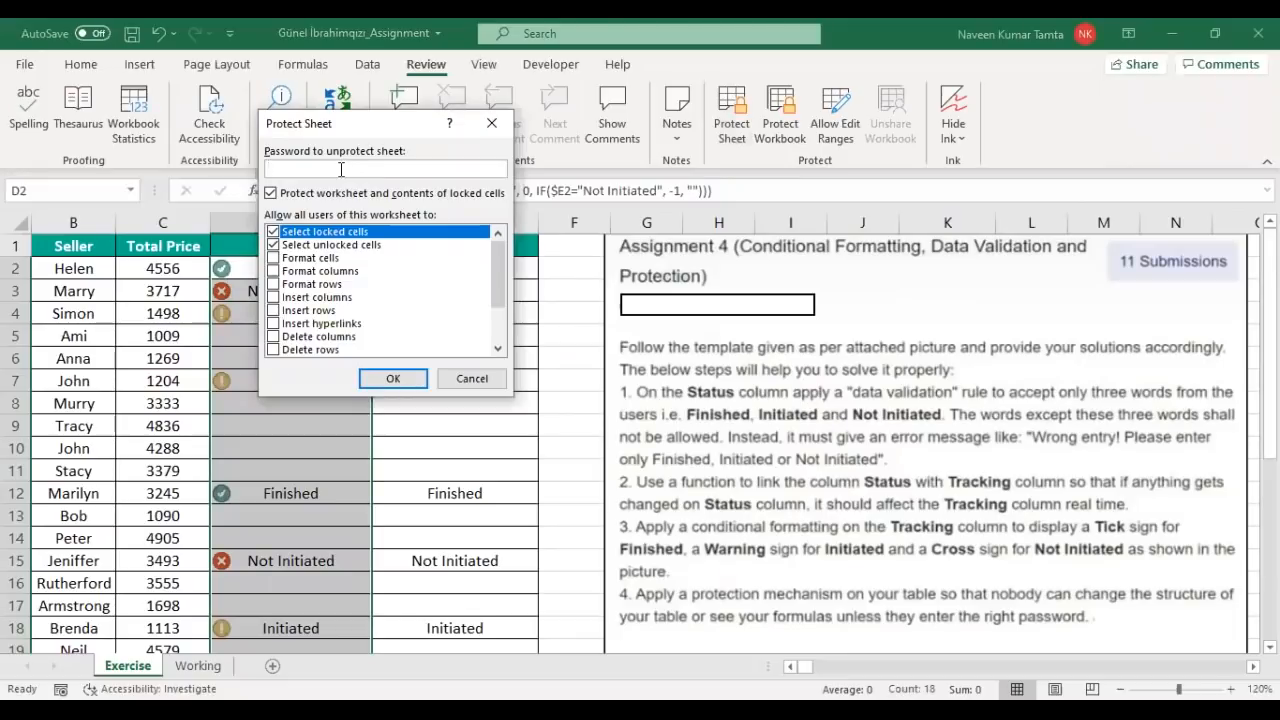
pyautogui.write('123')
pyautogui.click(372, 378)
pyautogui.write('123')
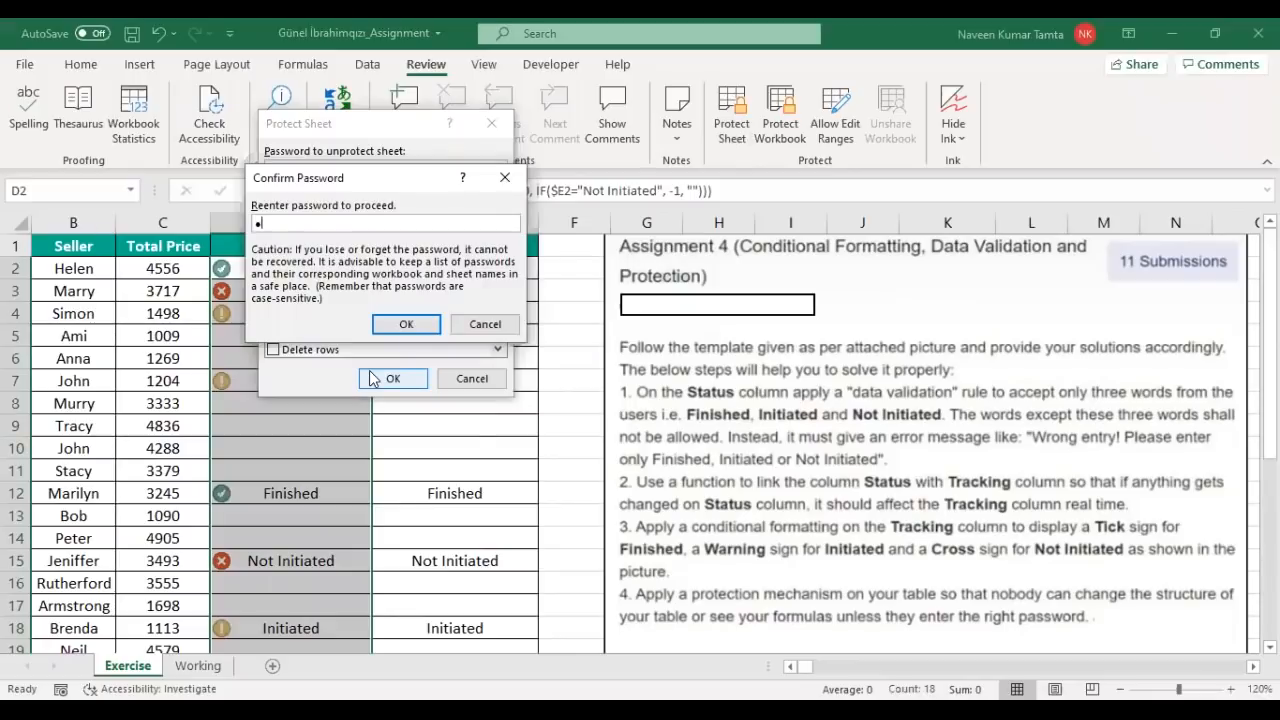
pyautogui.click(406, 323)
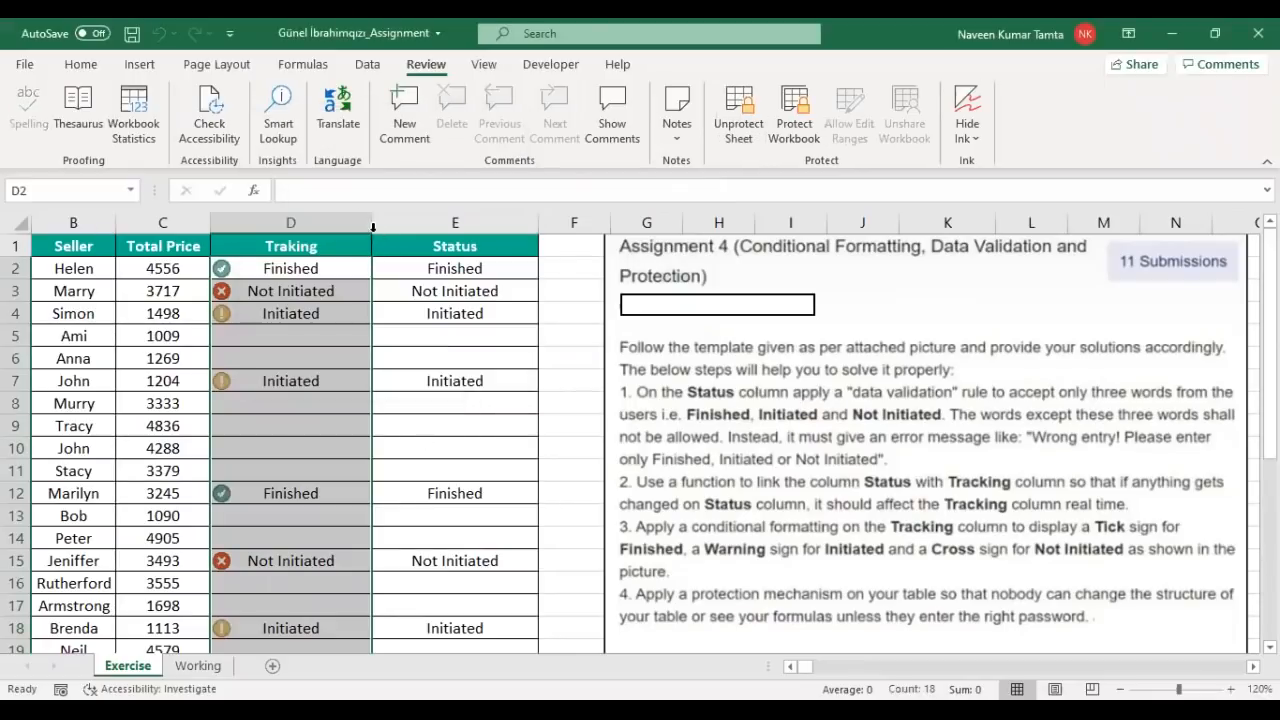
pyautogui.doubleClick(602, 411)
pyautogui.click(632, 421)
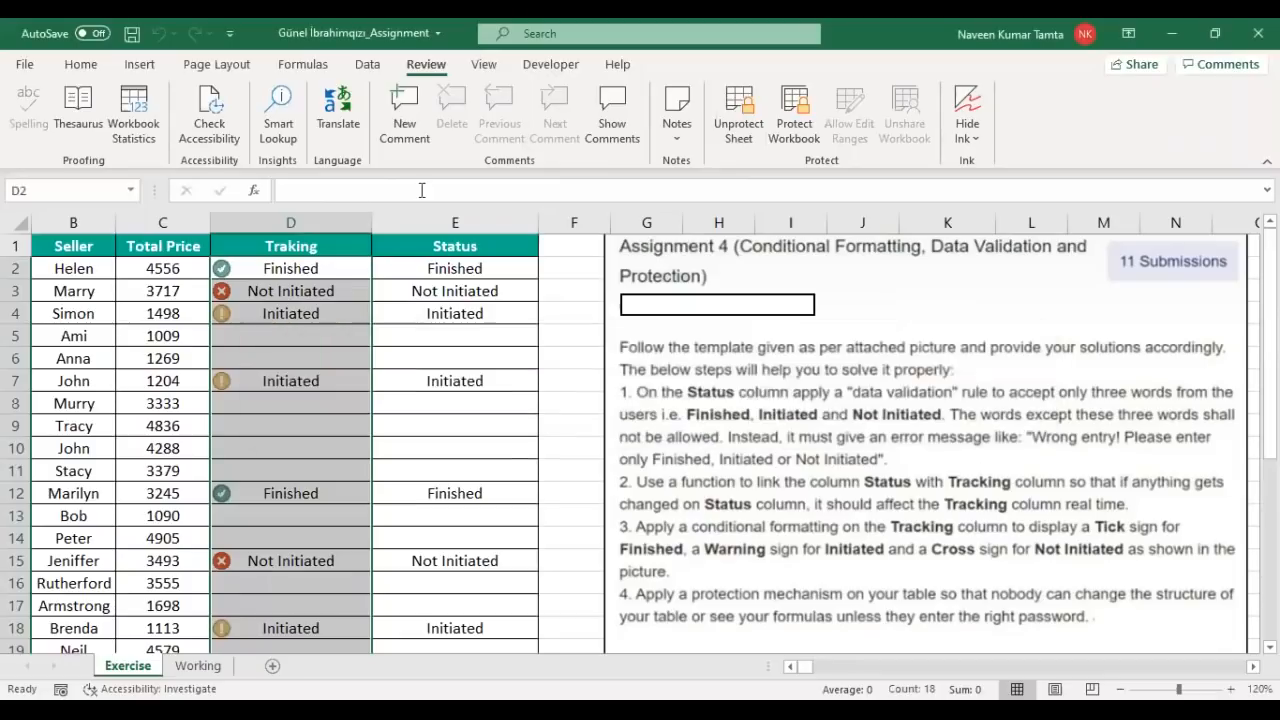
pyautogui.click(325, 271)
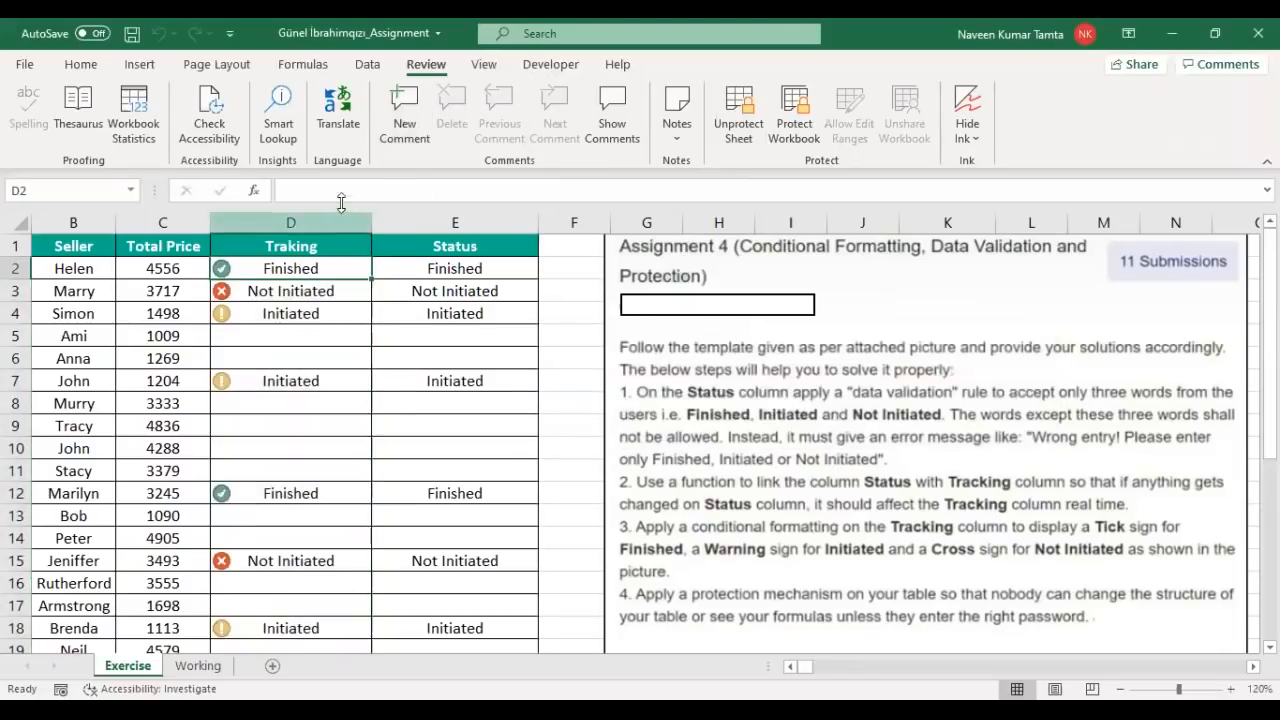
pyautogui.press('Down')
pyautogui.press('Down')
pyautogui.press('Down')
pyautogui.press('Down')
pyautogui.press('Down')
pyautogui.press('Down')
pyautogui.press('Down')
pyautogui.press('Down')
pyautogui.press('Down')
pyautogui.press('Down')
pyautogui.press('Down')
pyautogui.press('Down')
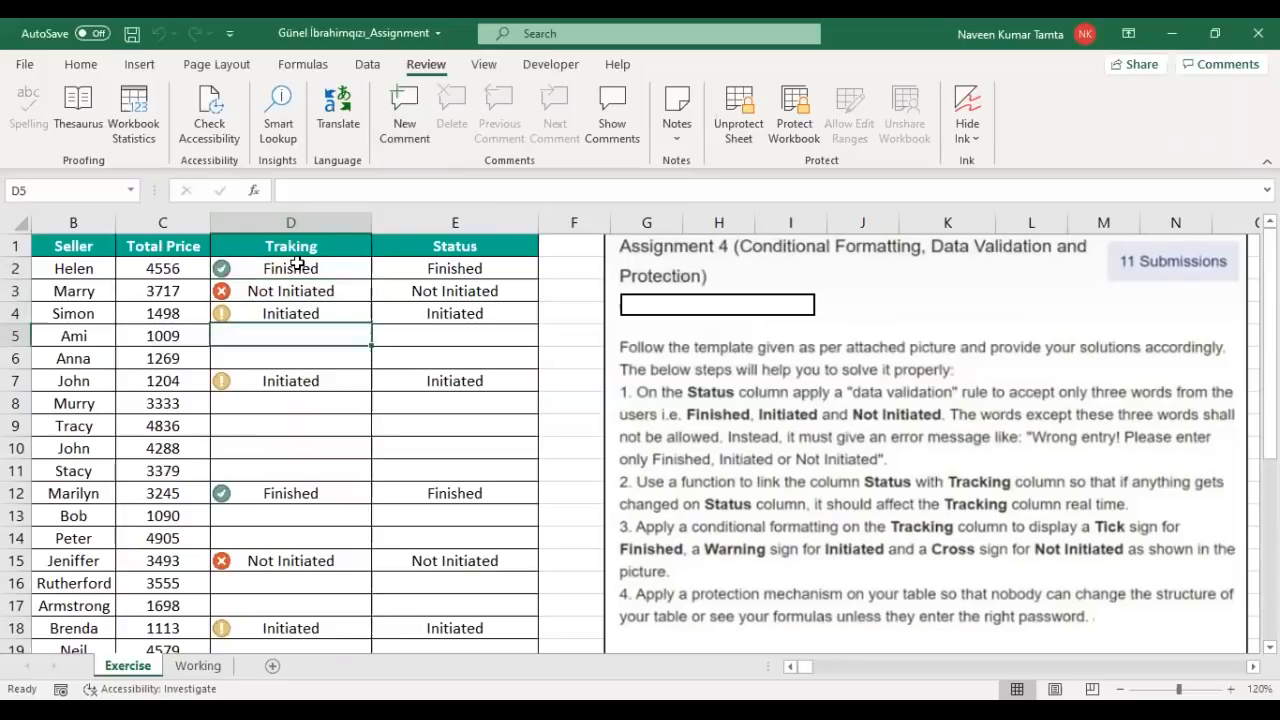
pyautogui.press('Down')
pyautogui.press('Down')
pyautogui.press('Down')
pyautogui.press('Down')
pyautogui.press('Down')
pyautogui.press('Down')
pyautogui.press('Down')
pyautogui.press('Down')
pyautogui.press('Down')
pyautogui.press('Down')
pyautogui.press('Down')
pyautogui.press('Down')
pyautogui.press('Down')
pyautogui.press('Up')
pyautogui.press('Up')
pyautogui.press('Up')
pyautogui.press('Up')
pyautogui.press('Up')
pyautogui.press('Up')
pyautogui.press('Up')
pyautogui.press('Up')
pyautogui.press('Up')
pyautogui.press('Up')
pyautogui.press('Up')
pyautogui.press('Up')
pyautogui.press('Up')
pyautogui.press('Up')
pyautogui.press('Up')
pyautogui.press('Up')
pyautogui.press('Up')
pyautogui.press('Up')
pyautogui.press('Up')
pyautogui.press('Up')
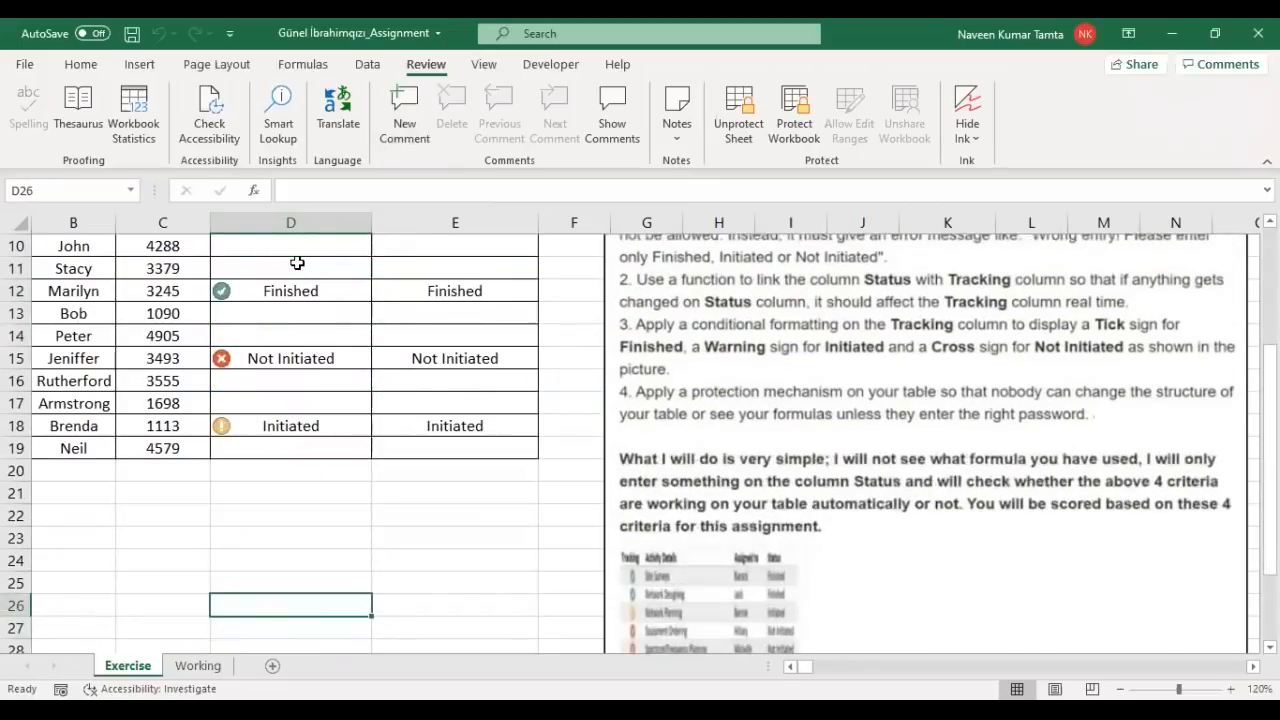
pyautogui.press('Down')
pyautogui.press('Down')
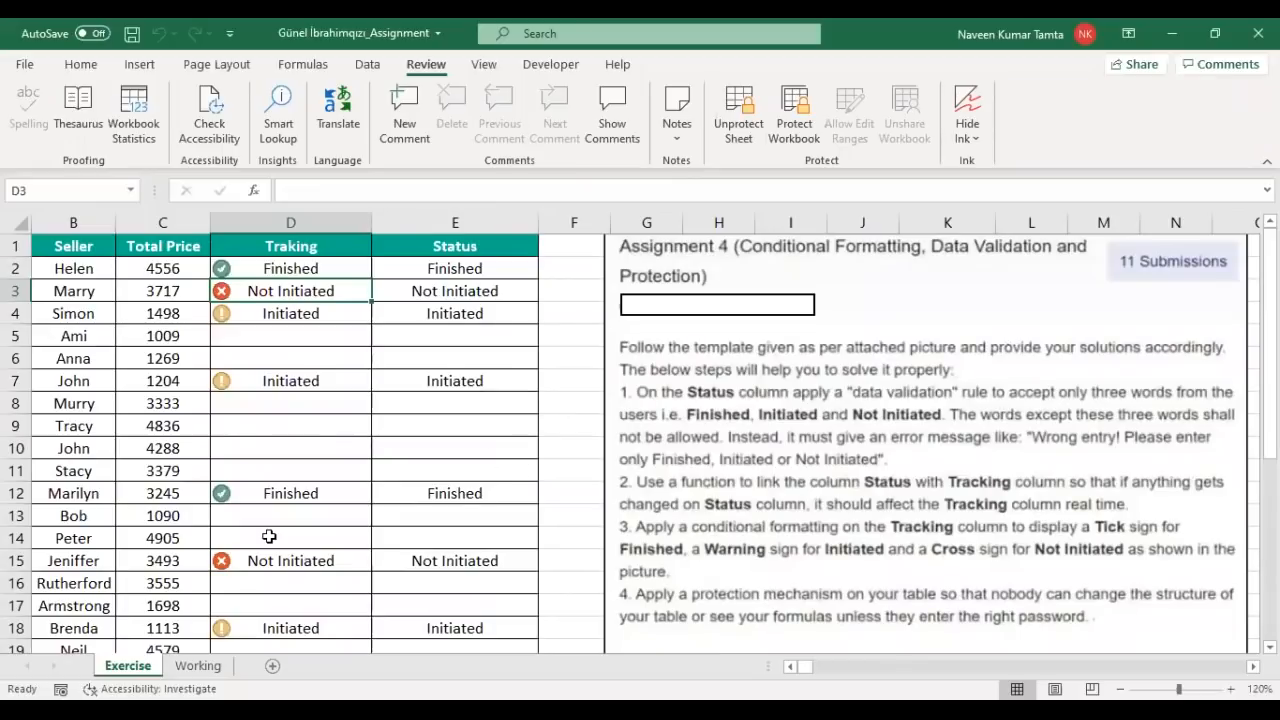
pyautogui.click(97, 277)
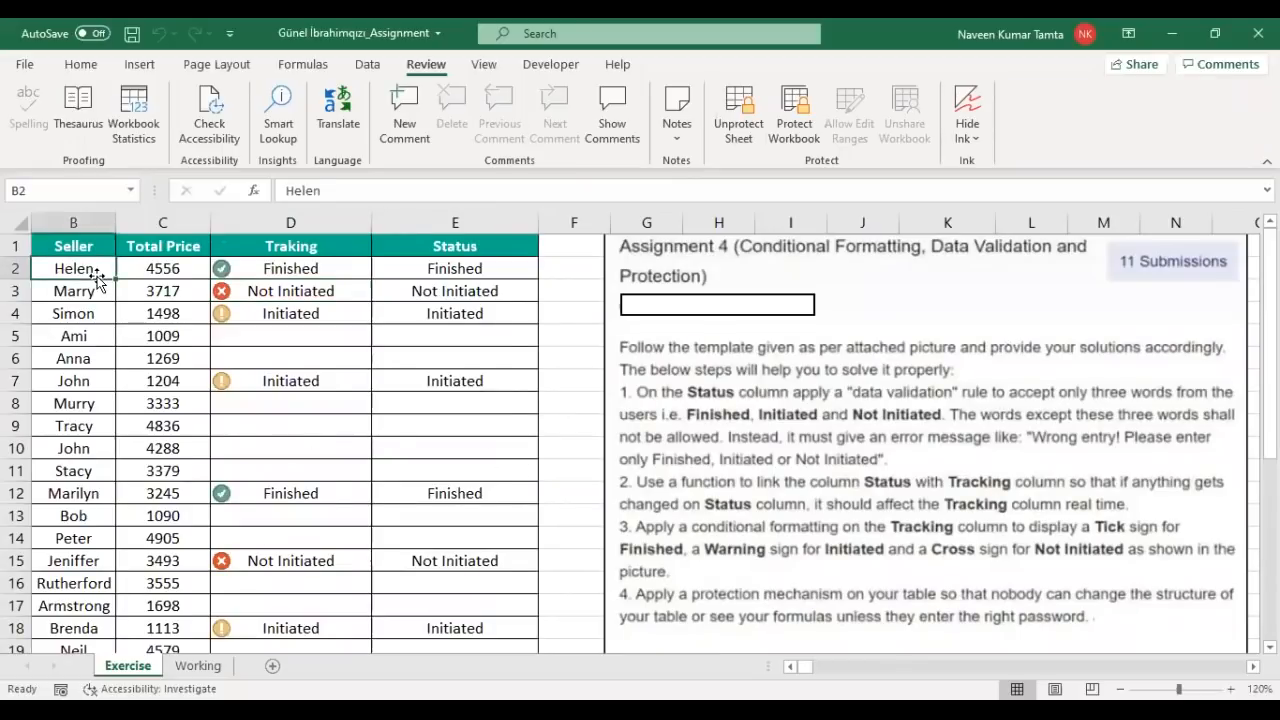
pyautogui.press('Left')
pyautogui.hotkey('ctrl', 'shift', 'Right')
pyautogui.hotkey('ctrl', 'shift', 'Down')
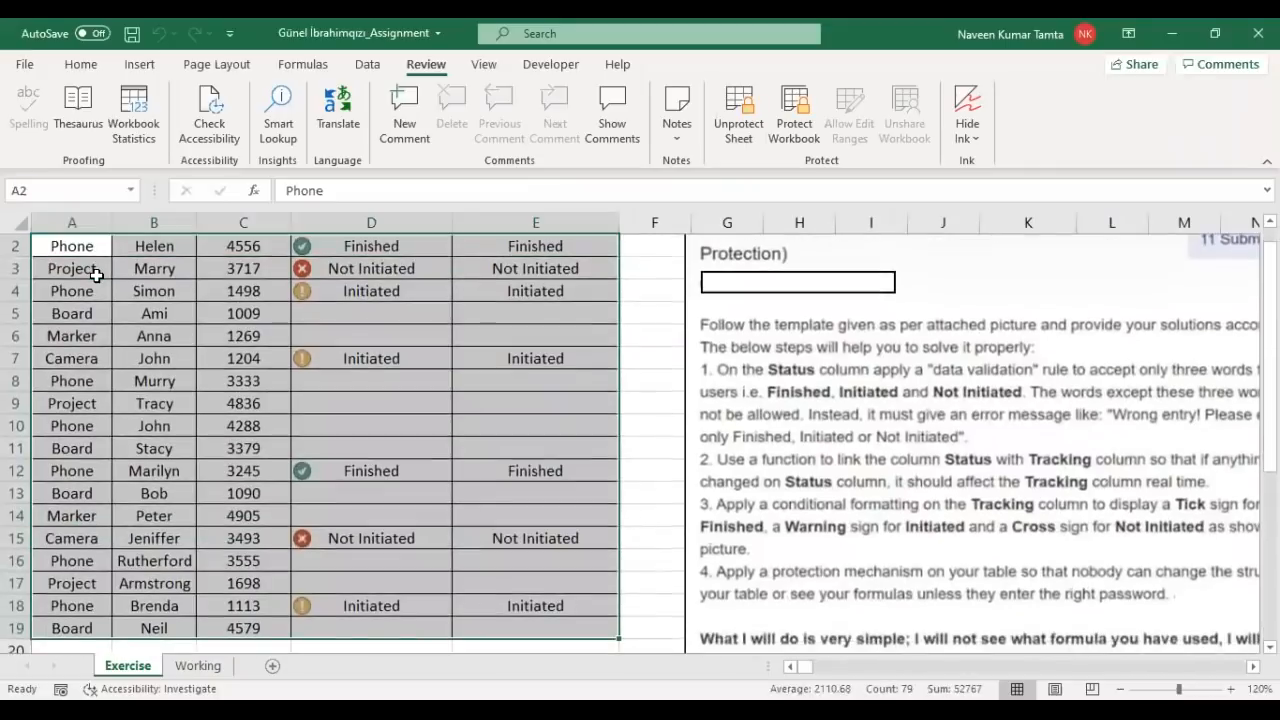
pyautogui.press('Up')
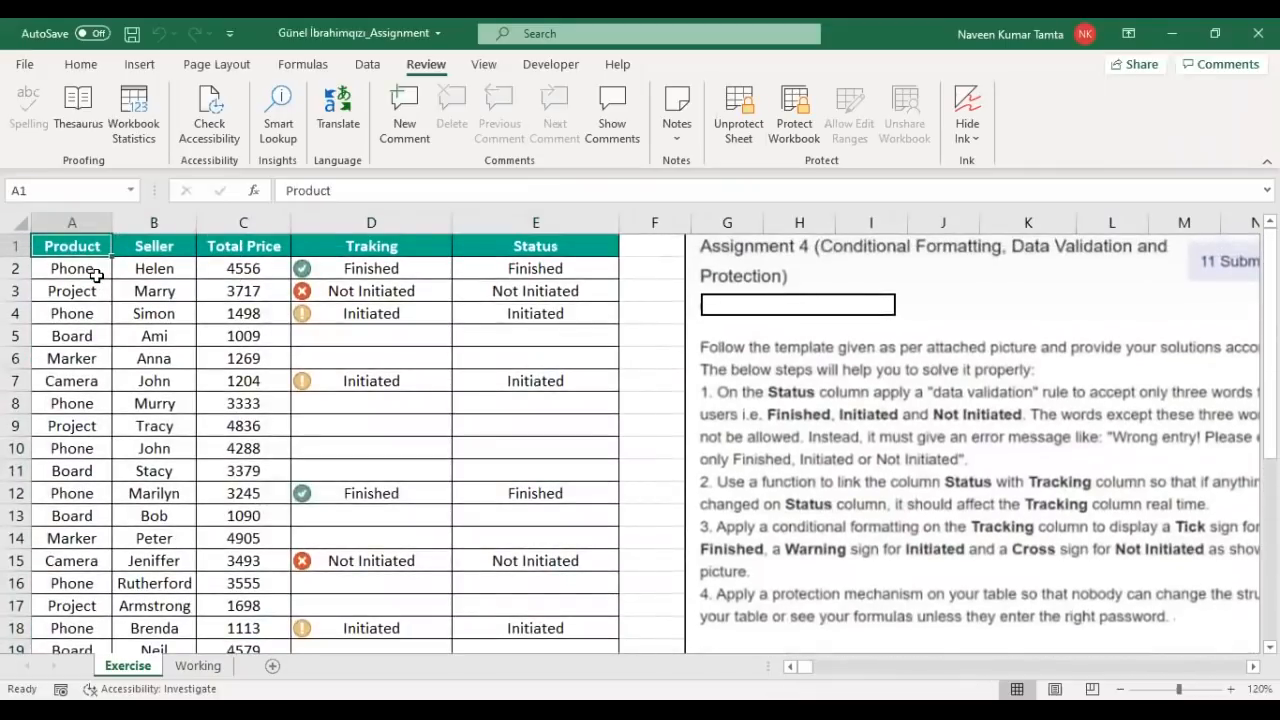